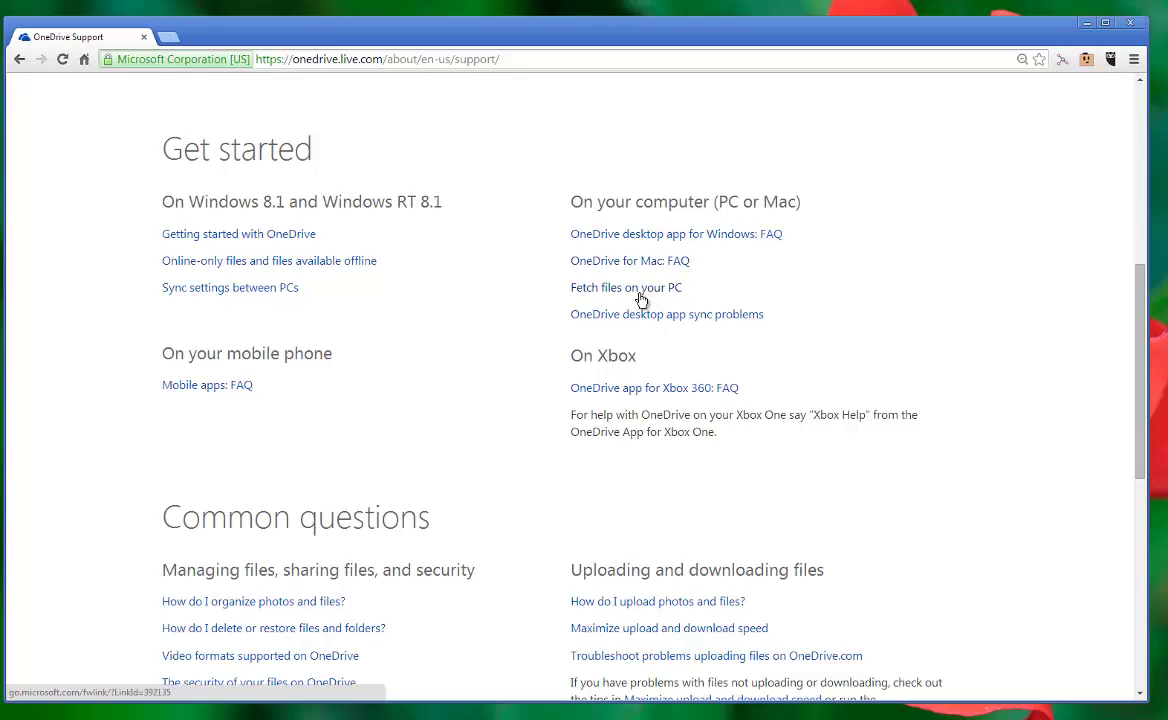
# Step: Open the Microsoft account sign-in page from OneDrive
pyautogui.scroll(-1, 320, 258)
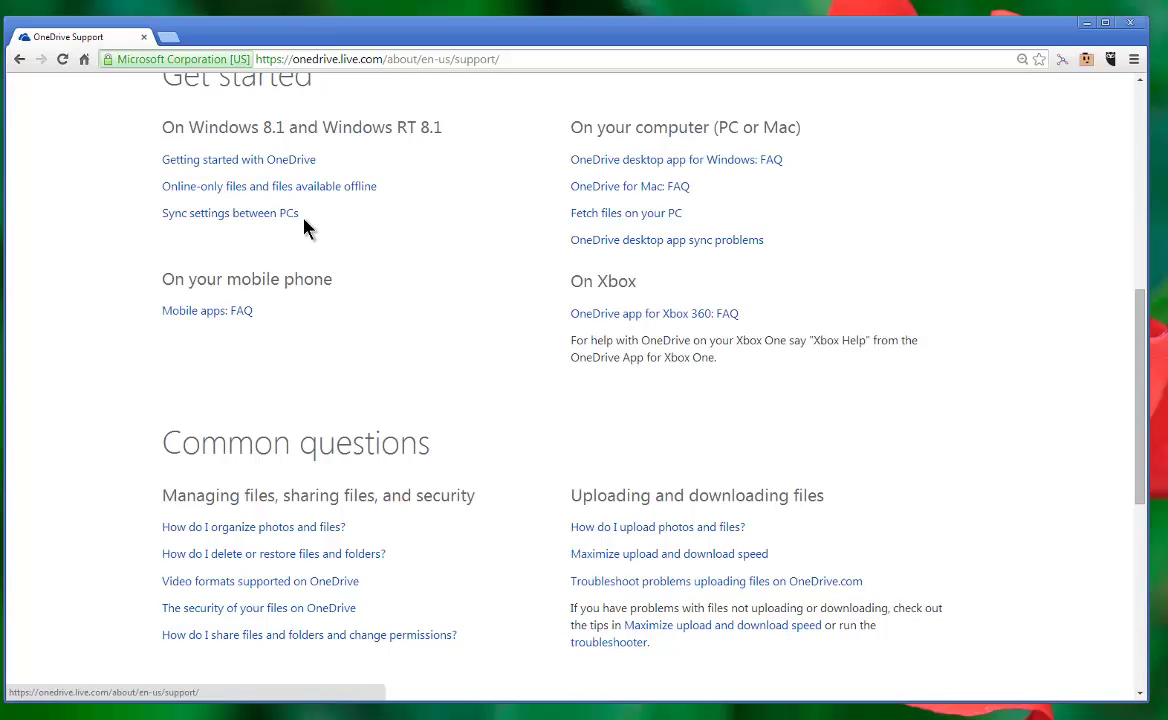
pyautogui.scroll(-3, 425, 387)
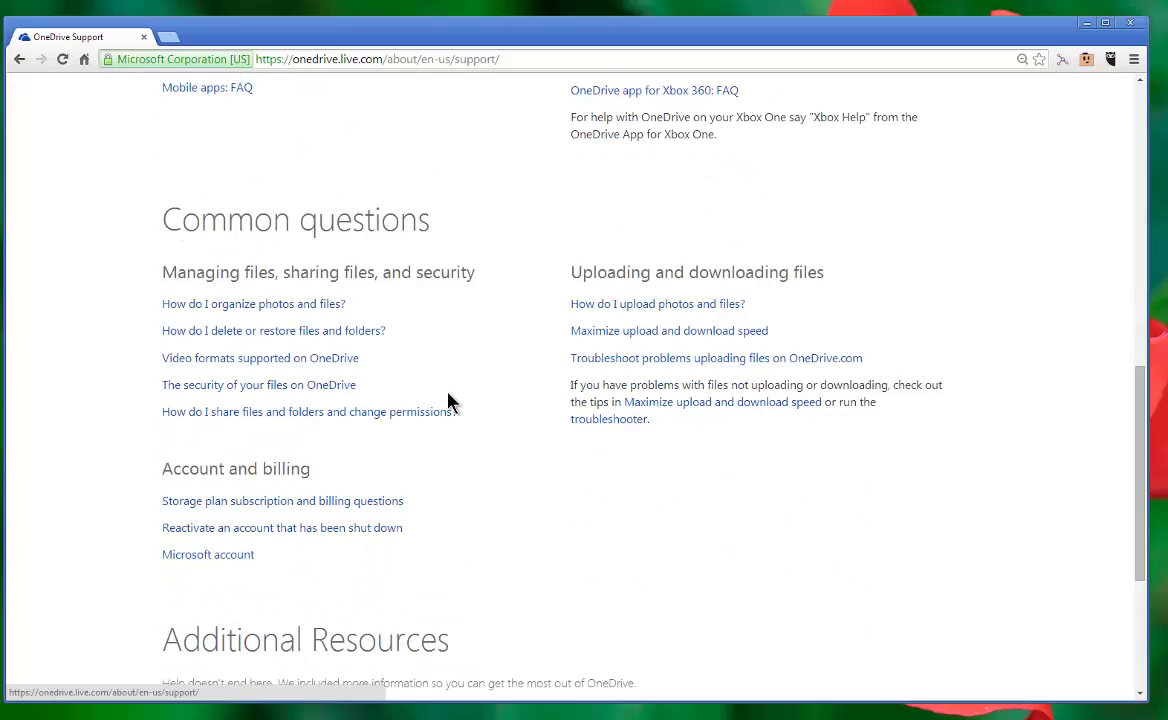
pyautogui.scroll(-3, 448, 400)
pyautogui.scroll(12, 454, 405)
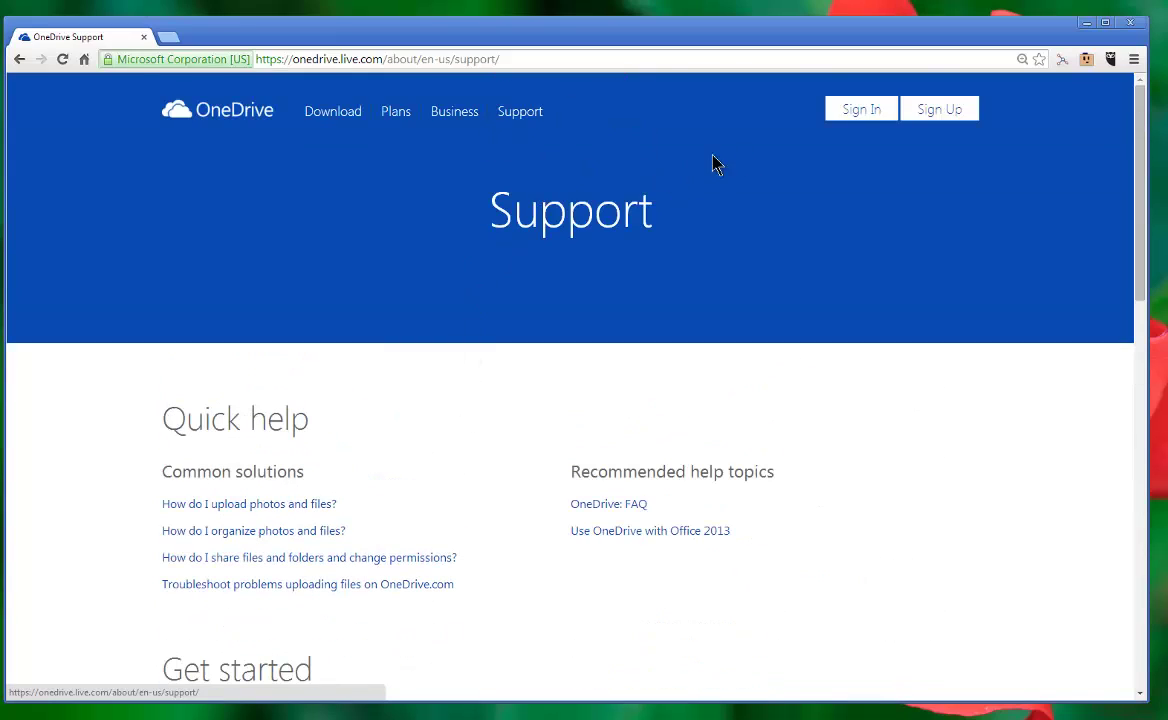
pyautogui.click(865, 115)
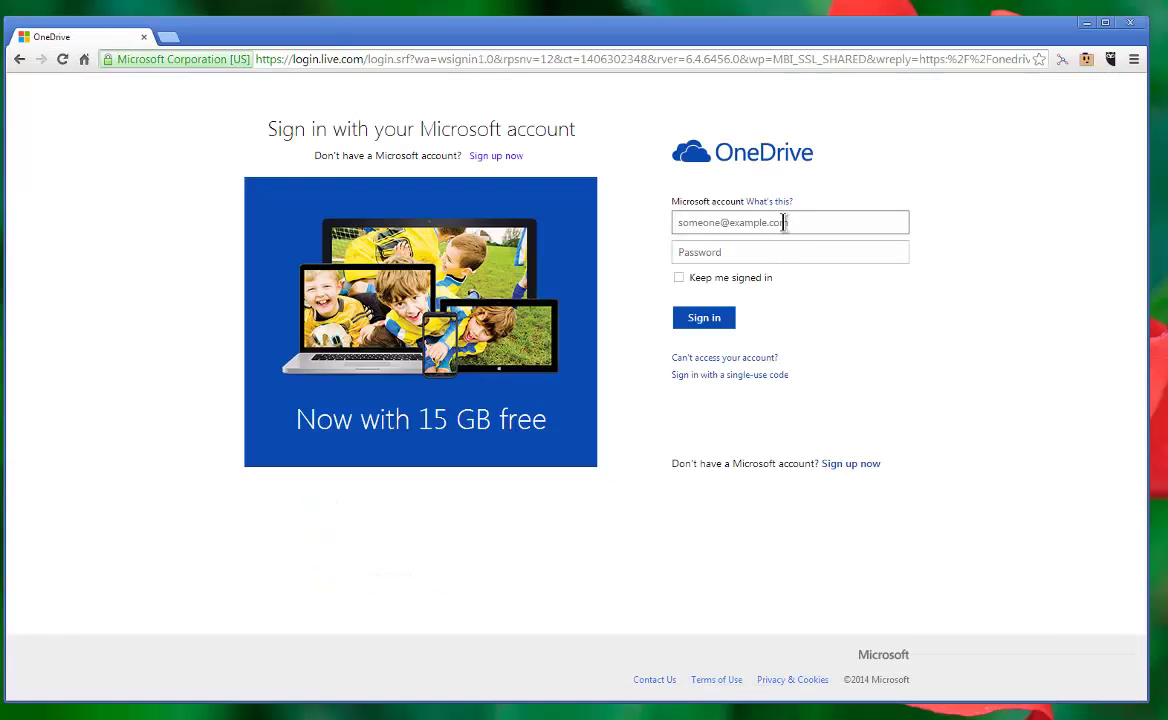
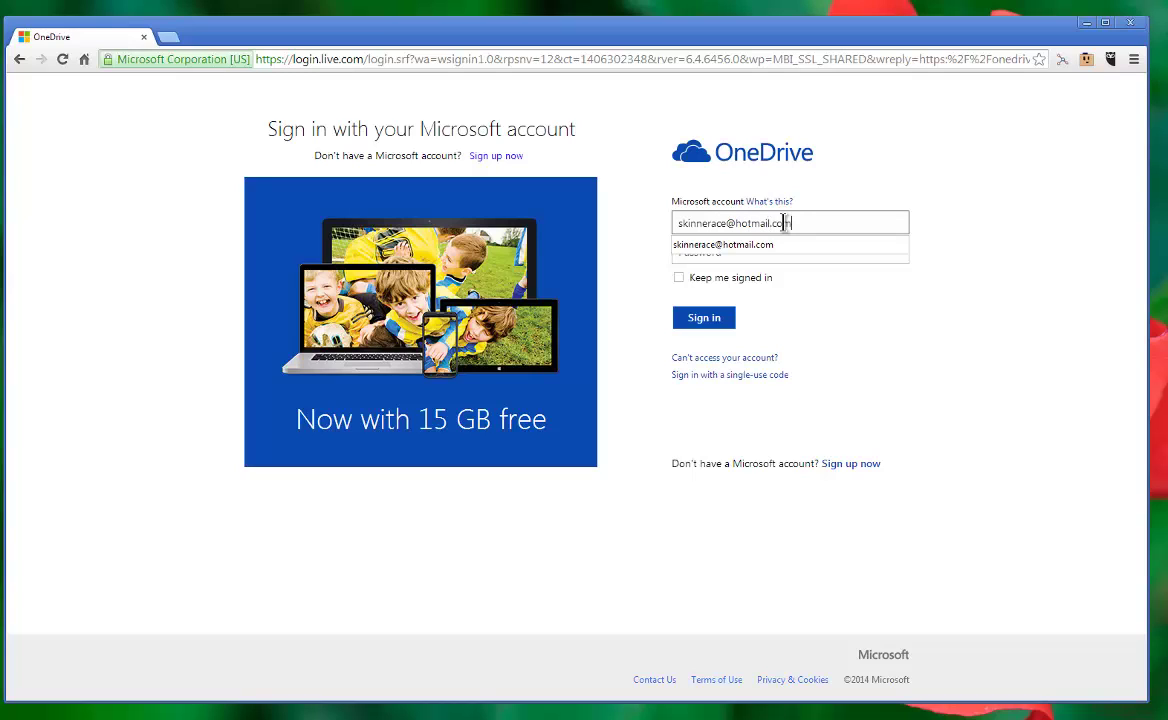
# Step: Sign in with the account e-mail and password, re-entering the password after the error
pyautogui.press('Tab')
pyautogui.write('•••')
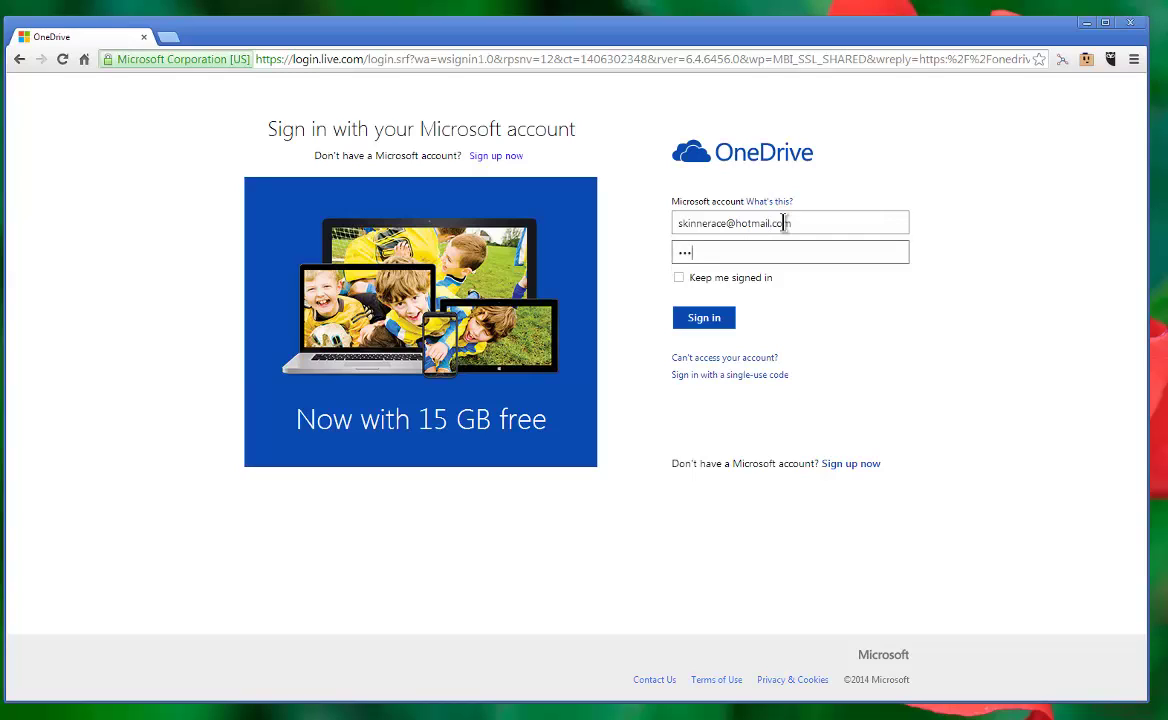
pyautogui.write('•••••')
pyautogui.press('Return')
pyautogui.write('••••••')
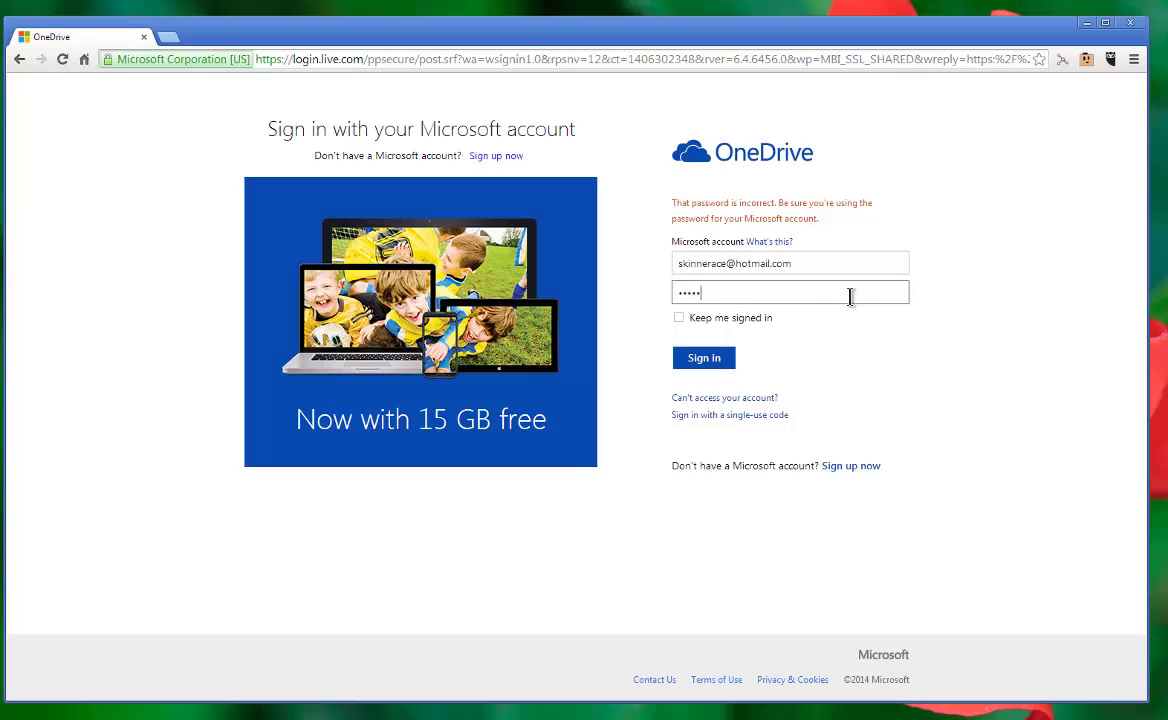
pyautogui.write('••')
pyautogui.press('Return')
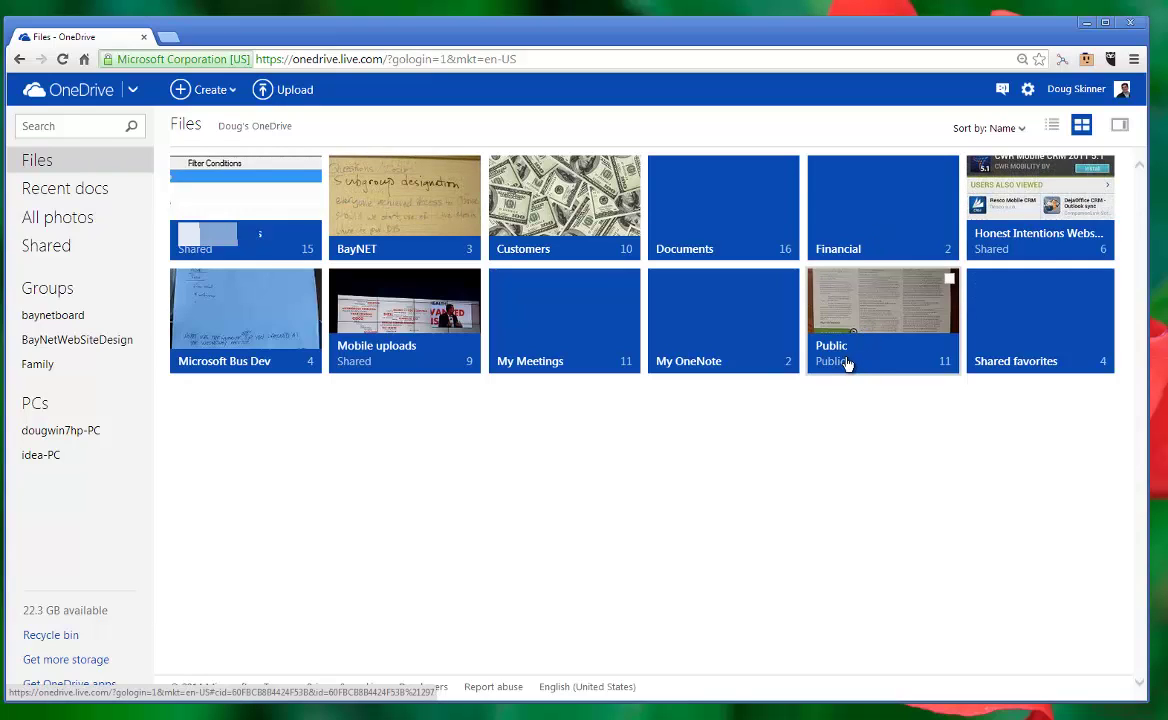
# Step: Navigate into the Public folder and then its Cloud subfolder
pyautogui.click(908, 369)
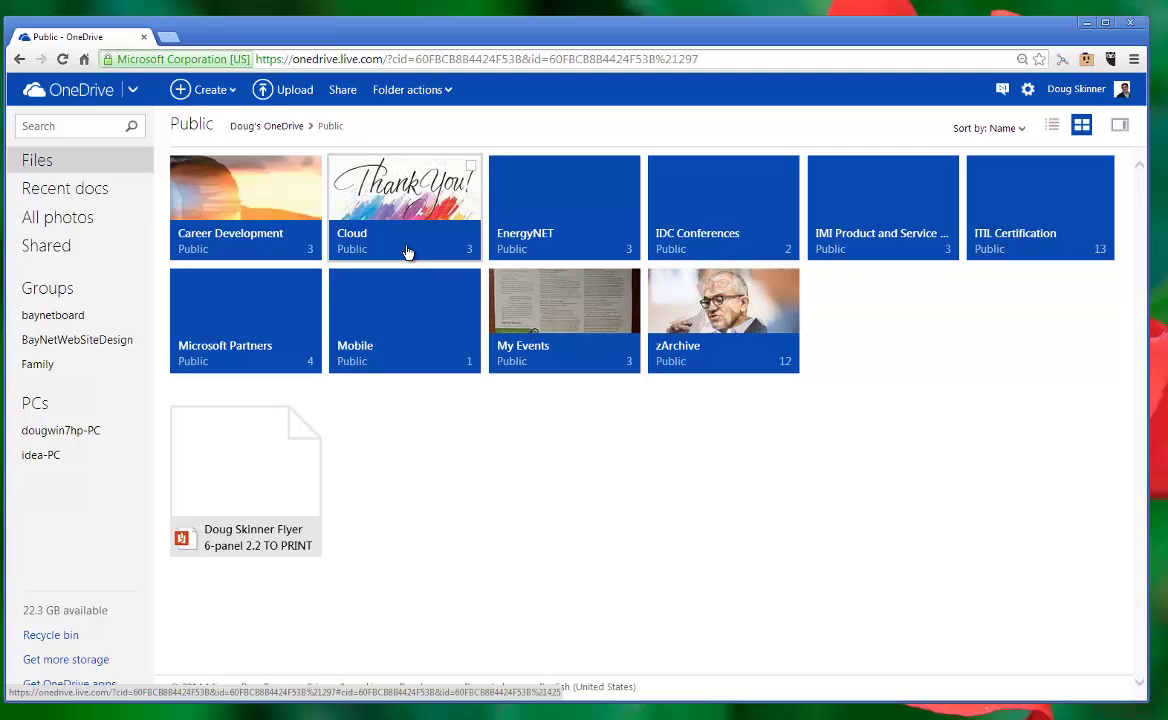
pyautogui.click(407, 252)
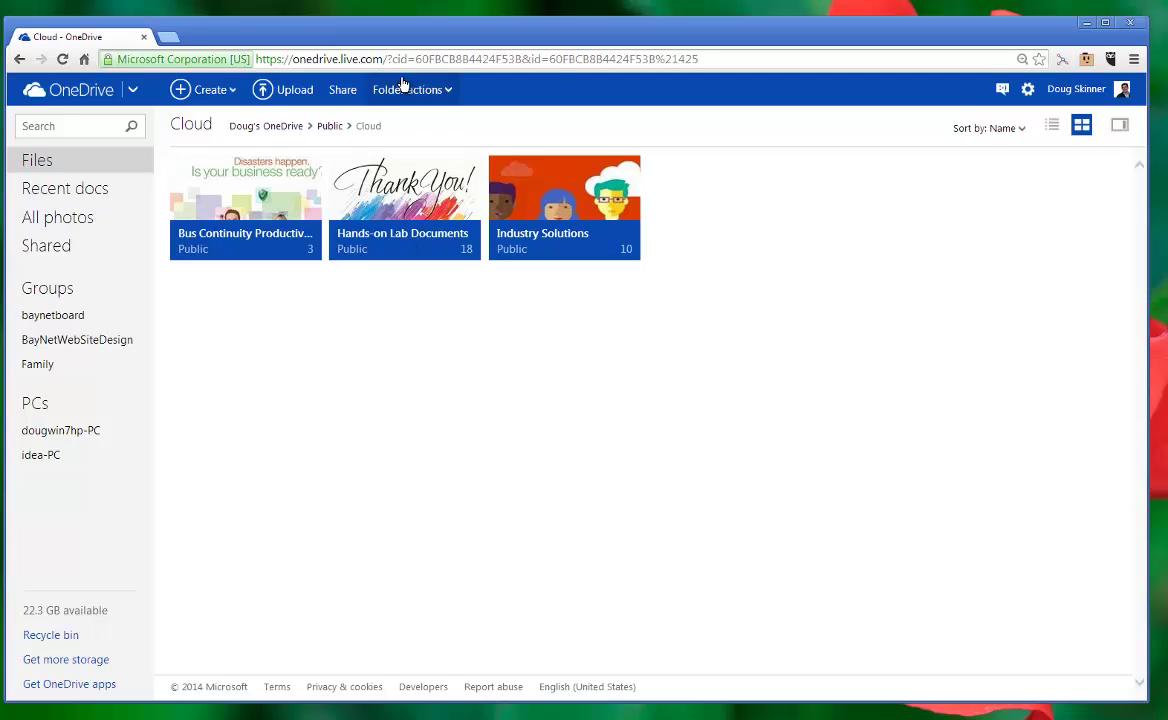
pyautogui.click(428, 60)
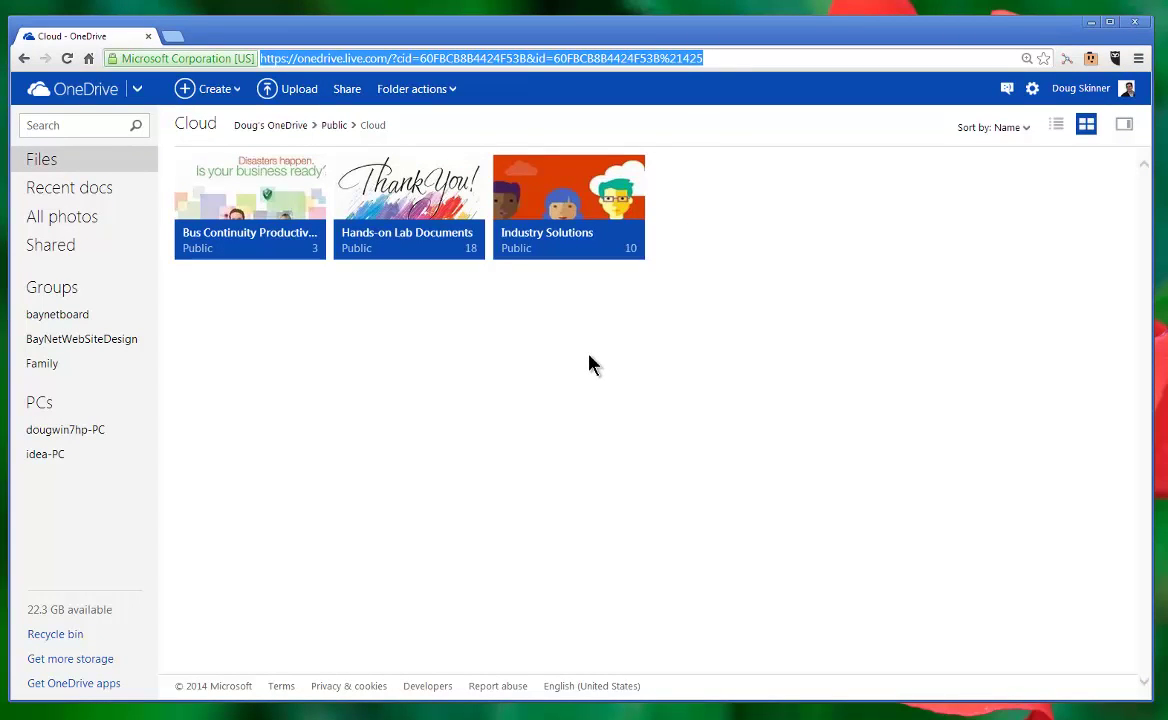
pyautogui.click(335, 327)
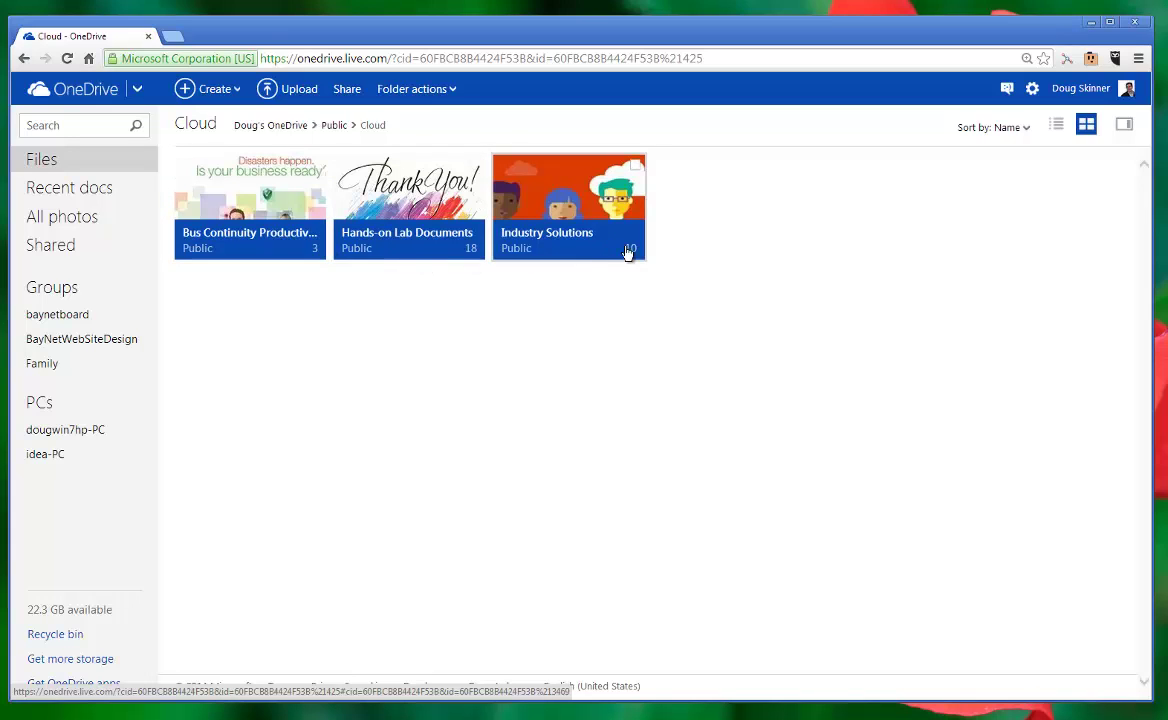
# Step: Browse Bus Continuity Productivity, then open Legal Practice Links and Templates.txt from Industry Solutions
pyautogui.click(250, 255)
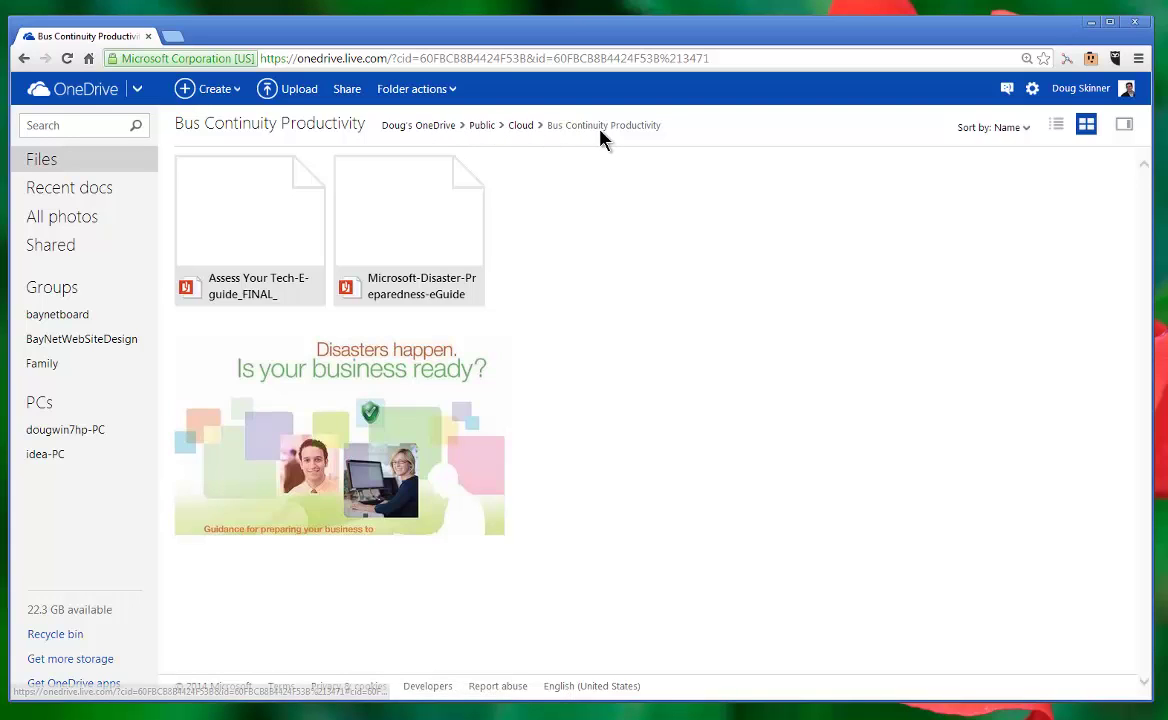
pyautogui.click(521, 126)
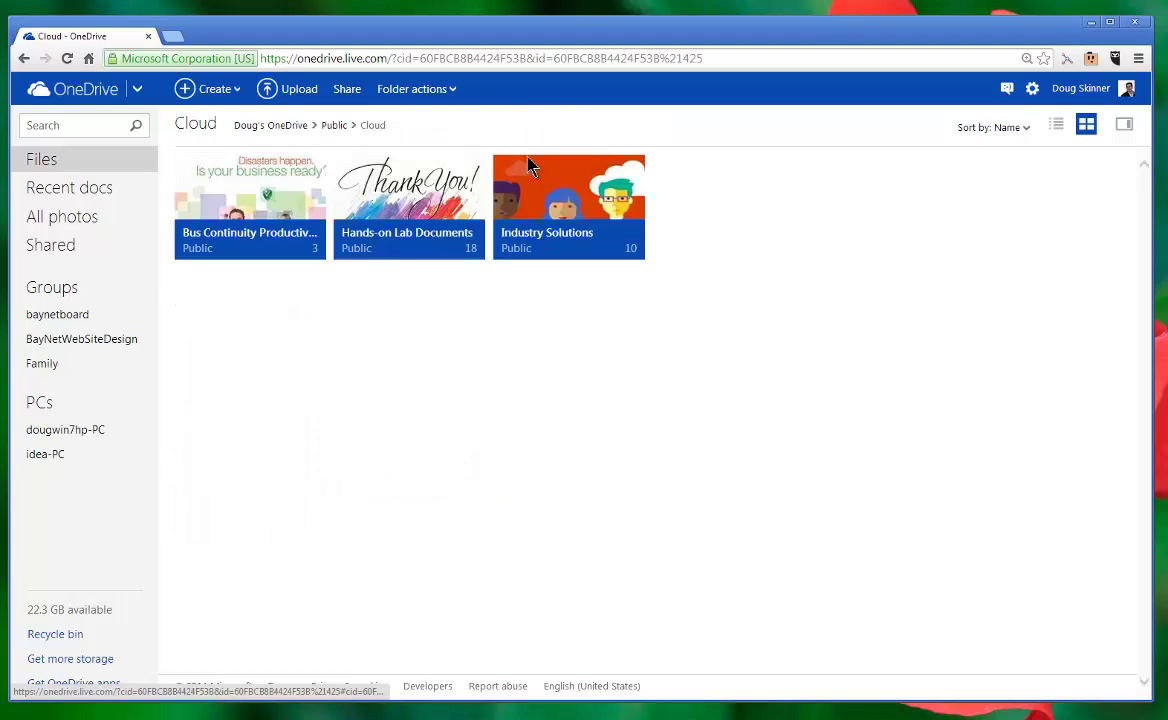
pyautogui.click(553, 255)
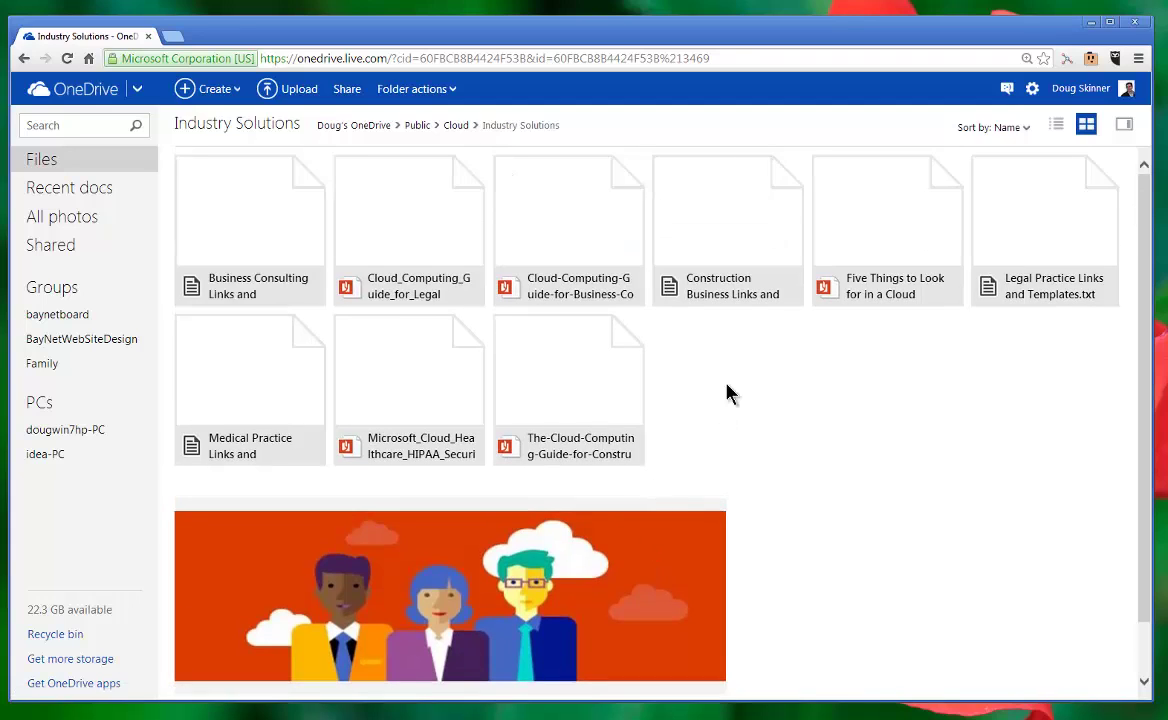
pyautogui.click(1037, 302)
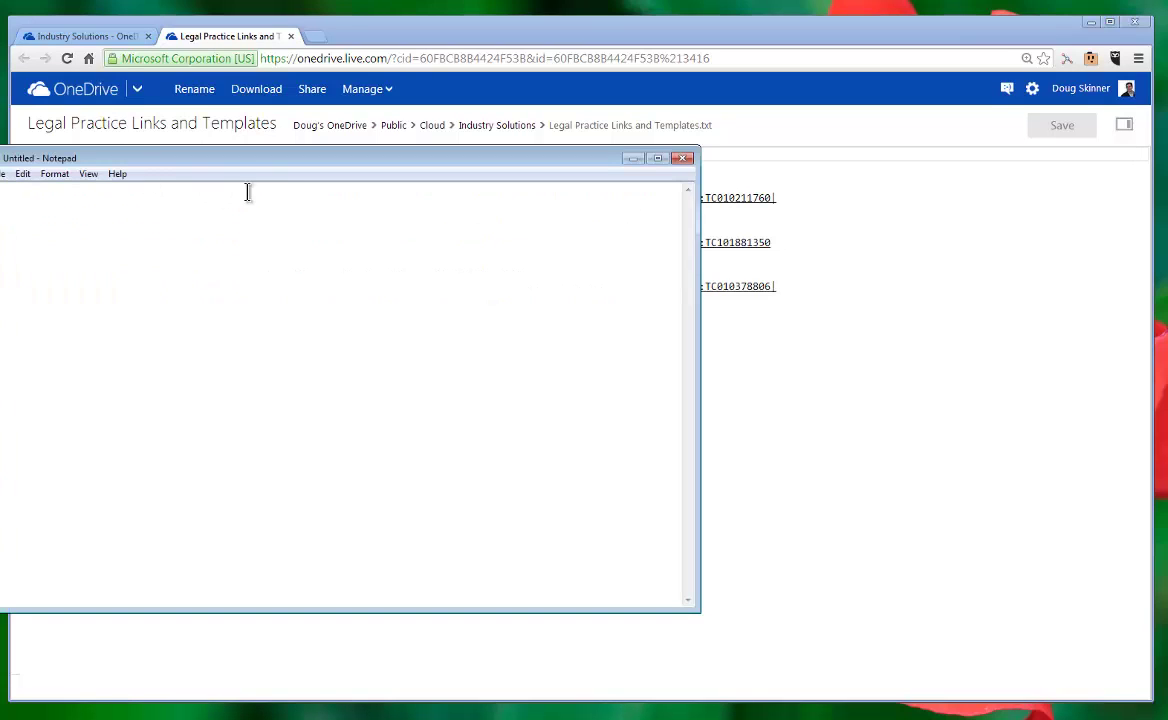
# Step: Move the empty Untitled Notepad window aside and close it
pyautogui.moveTo(283, 171); pyautogui.dragTo(392, 170)
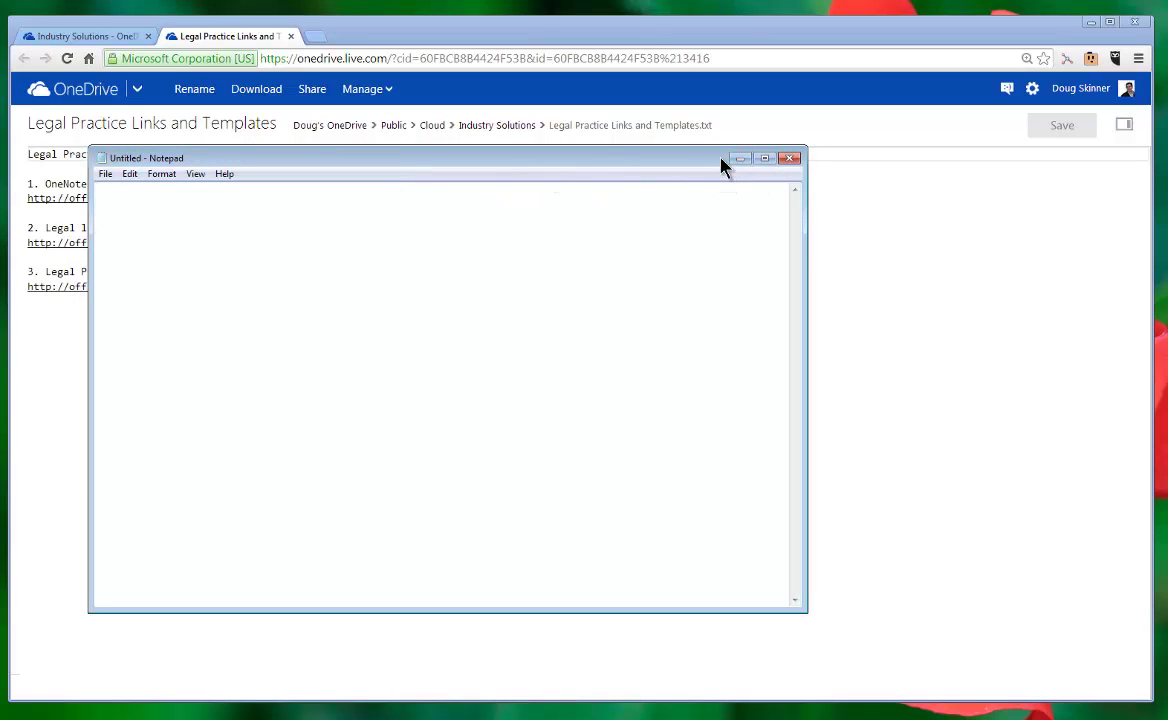
pyautogui.moveTo(714, 167); pyautogui.dragTo(787, 197)
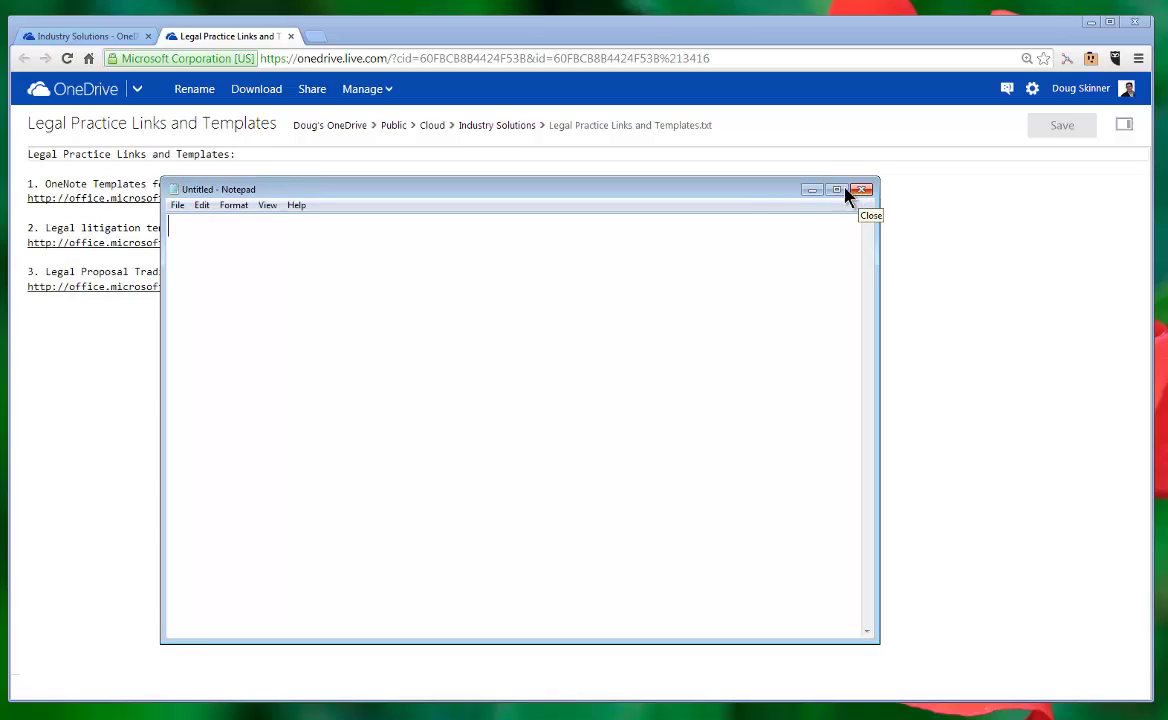
pyautogui.moveTo(795, 196); pyautogui.dragTo(845, 190)
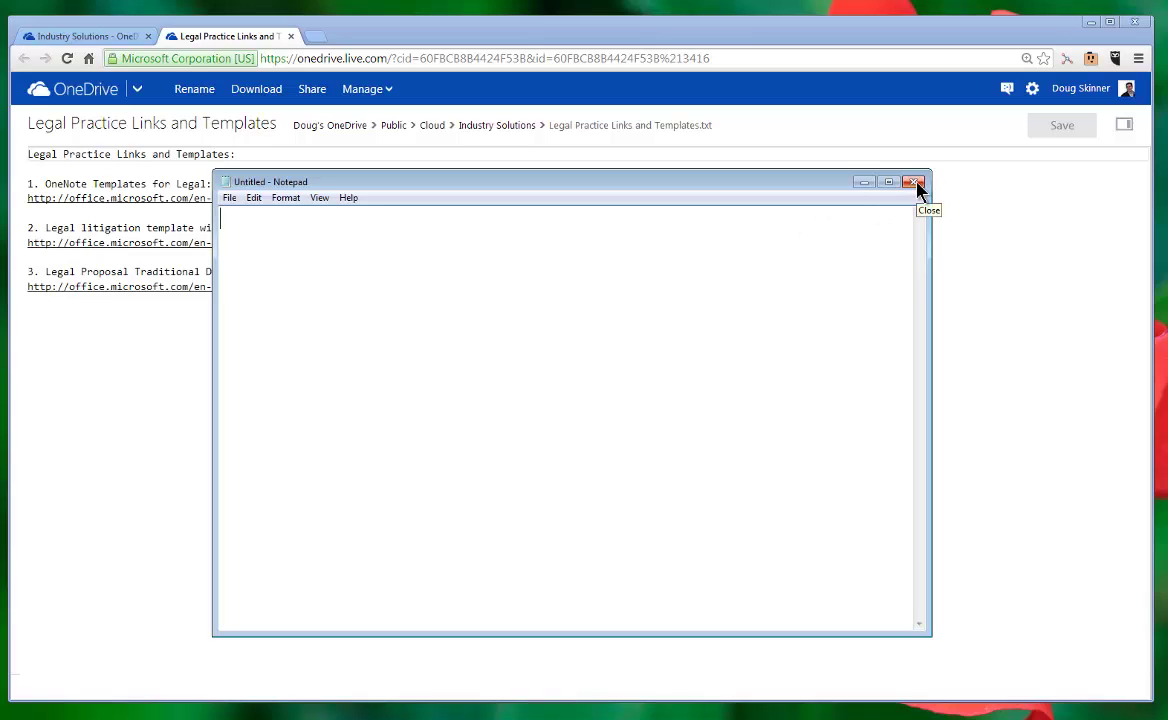
pyautogui.click(914, 183)
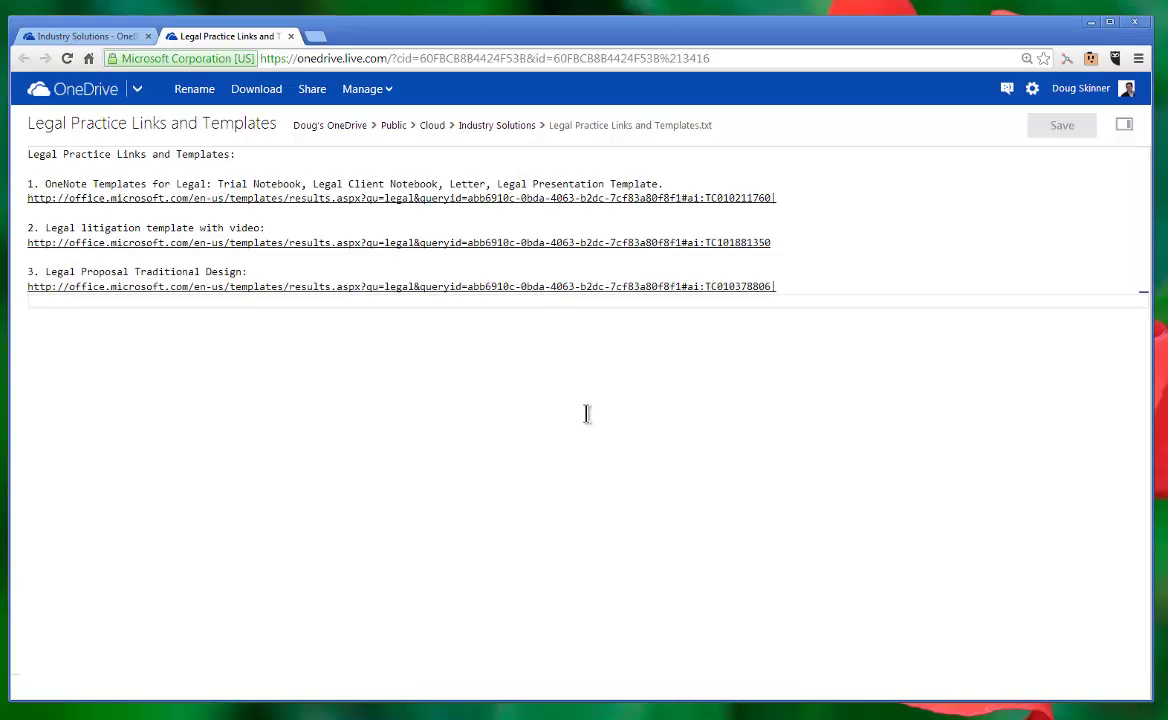
# Step: Zoom the template file to 175%, highlight link text, zoom back to 125%, and return to Cloud
pyautogui.hotkey('ctrl', '+')
pyautogui.hotkey('ctrl', '+')
pyautogui.hotkey('ctrl', '+')
pyautogui.hotkey('ctrl', '+')
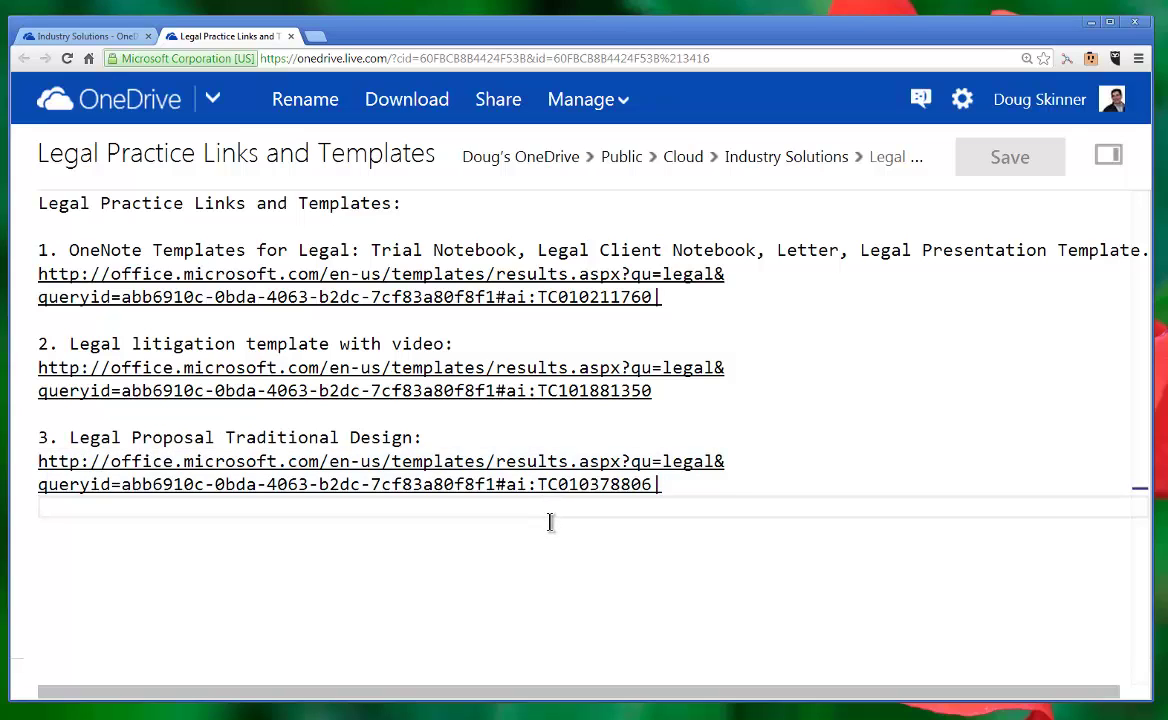
pyautogui.moveTo(495, 461); pyautogui.dragTo(112, 466)
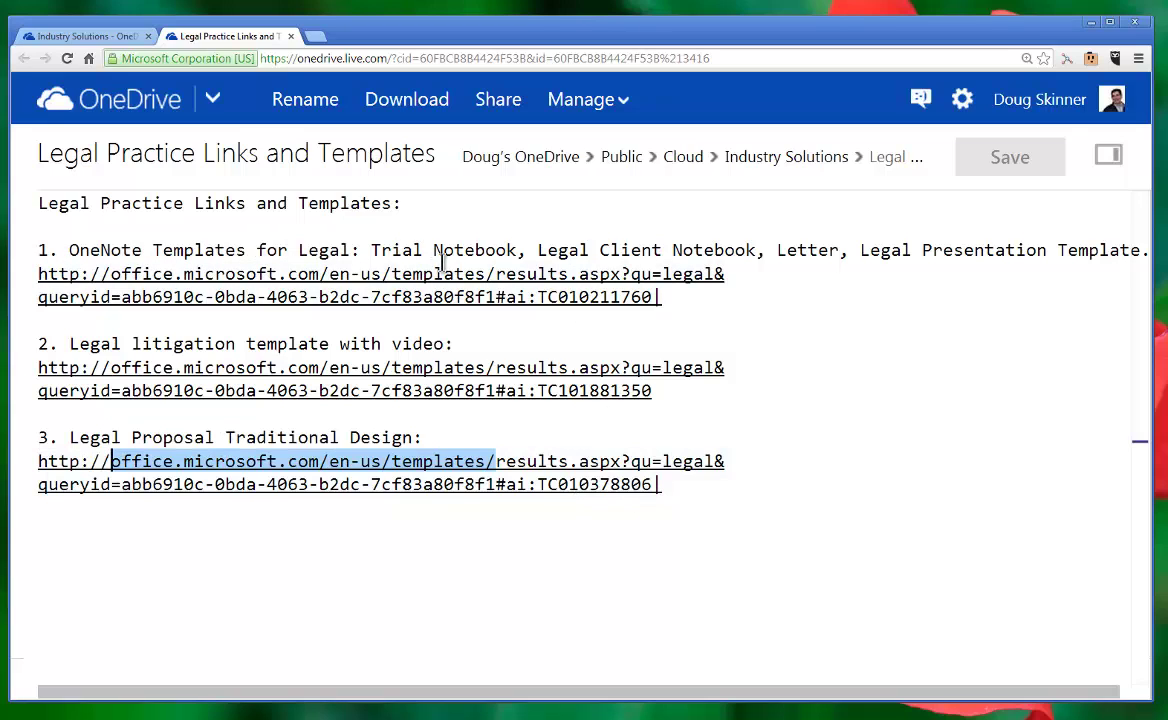
pyautogui.moveTo(70, 250); pyautogui.dragTo(808, 252)
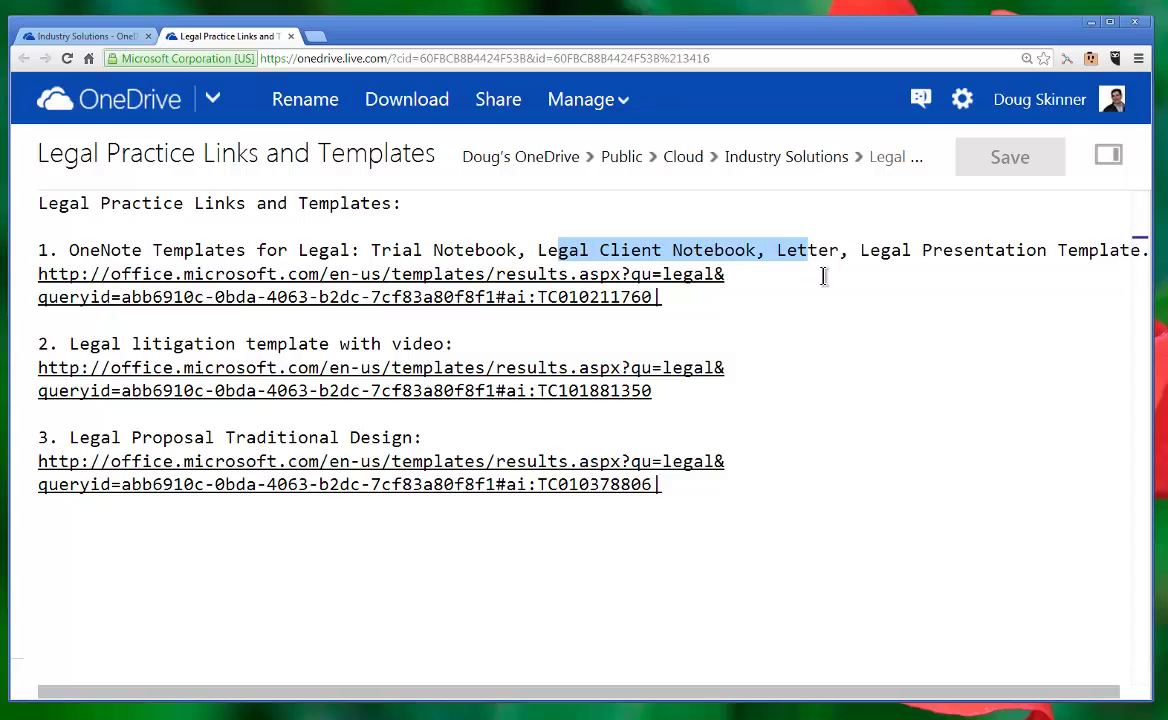
pyautogui.click(819, 287)
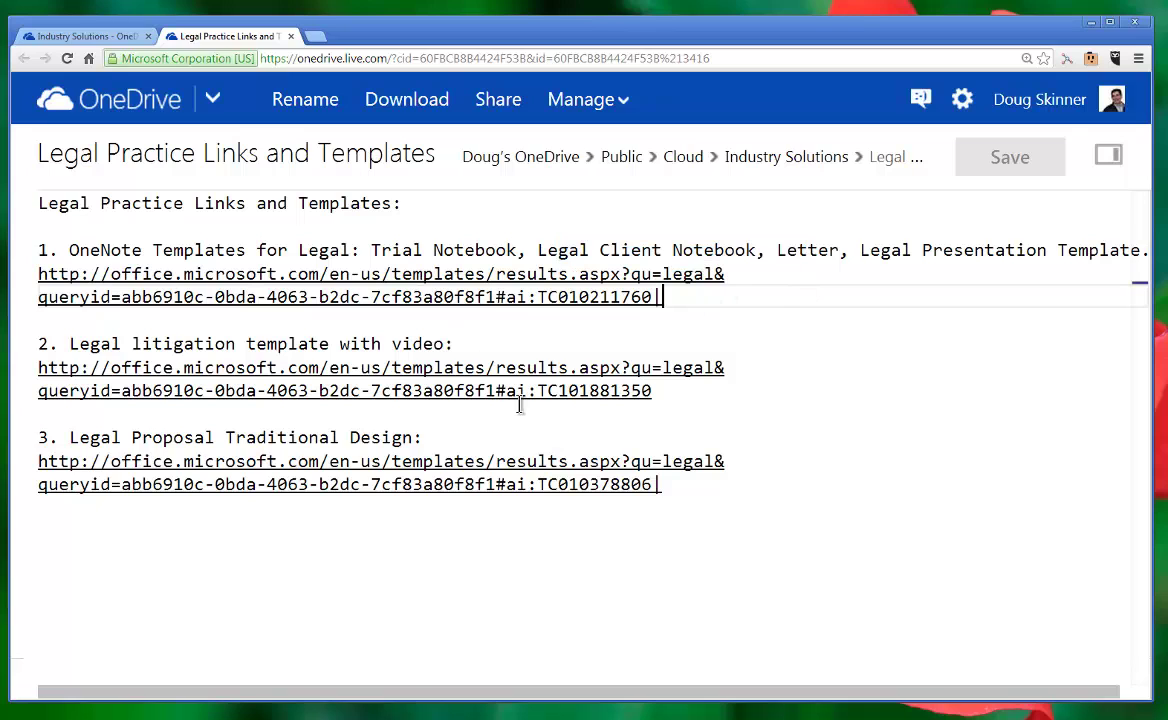
pyautogui.hotkey('ctrl', '-')
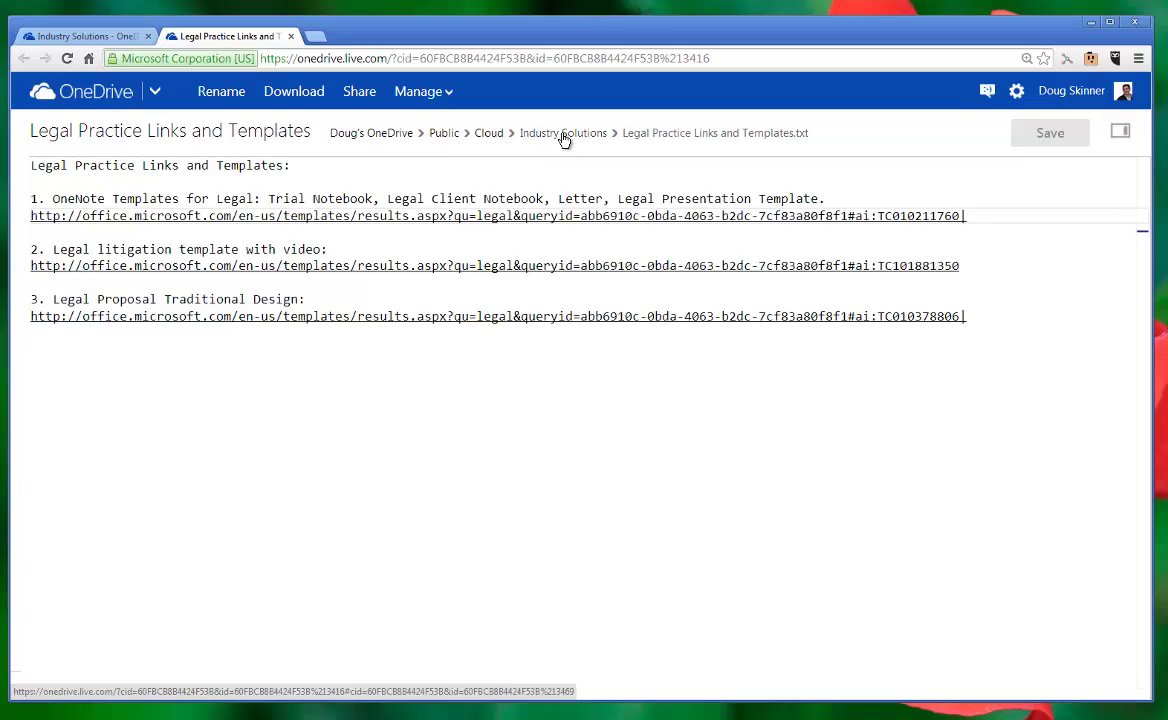
pyautogui.click(497, 137)
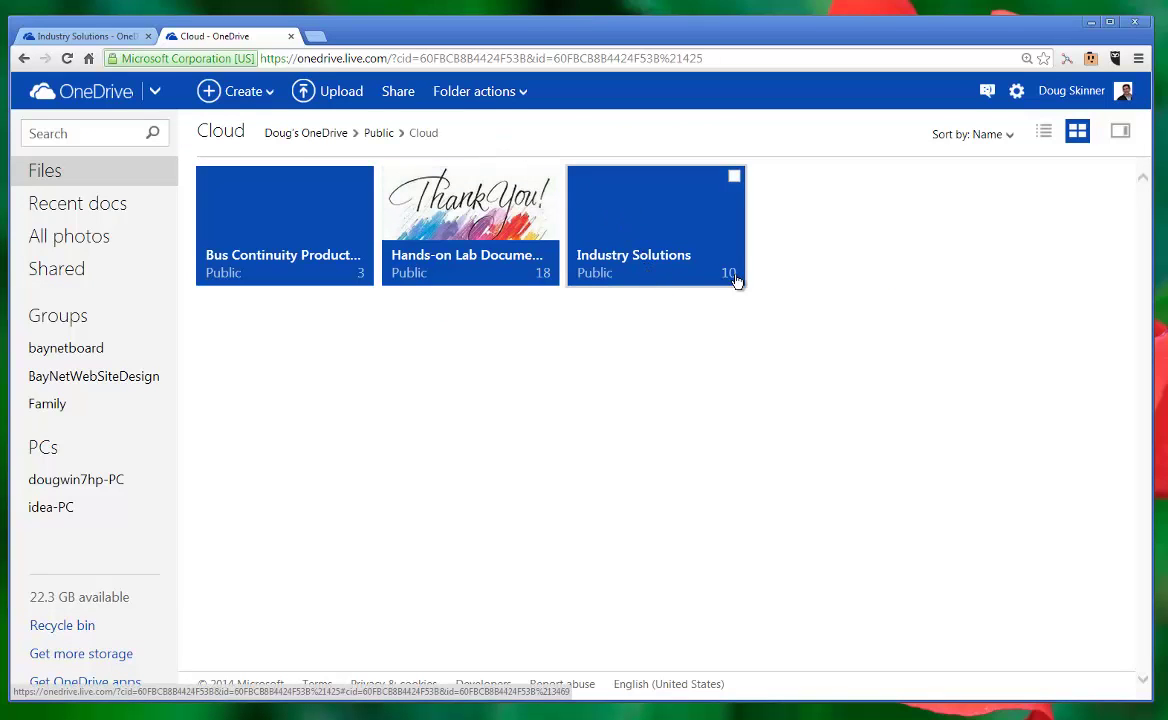
# Step: Open Industry Solutions and launch Cloud_Computing_Guide_for_Legal in Word Online
pyautogui.click(688, 283)
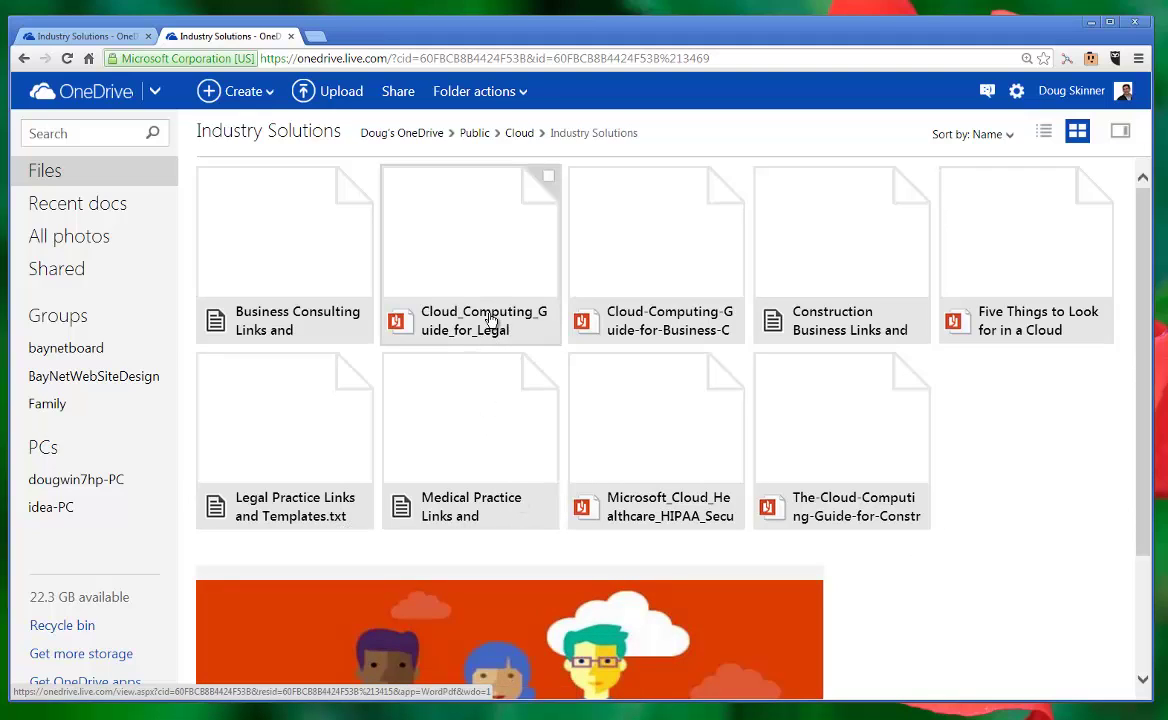
pyautogui.click(490, 320)
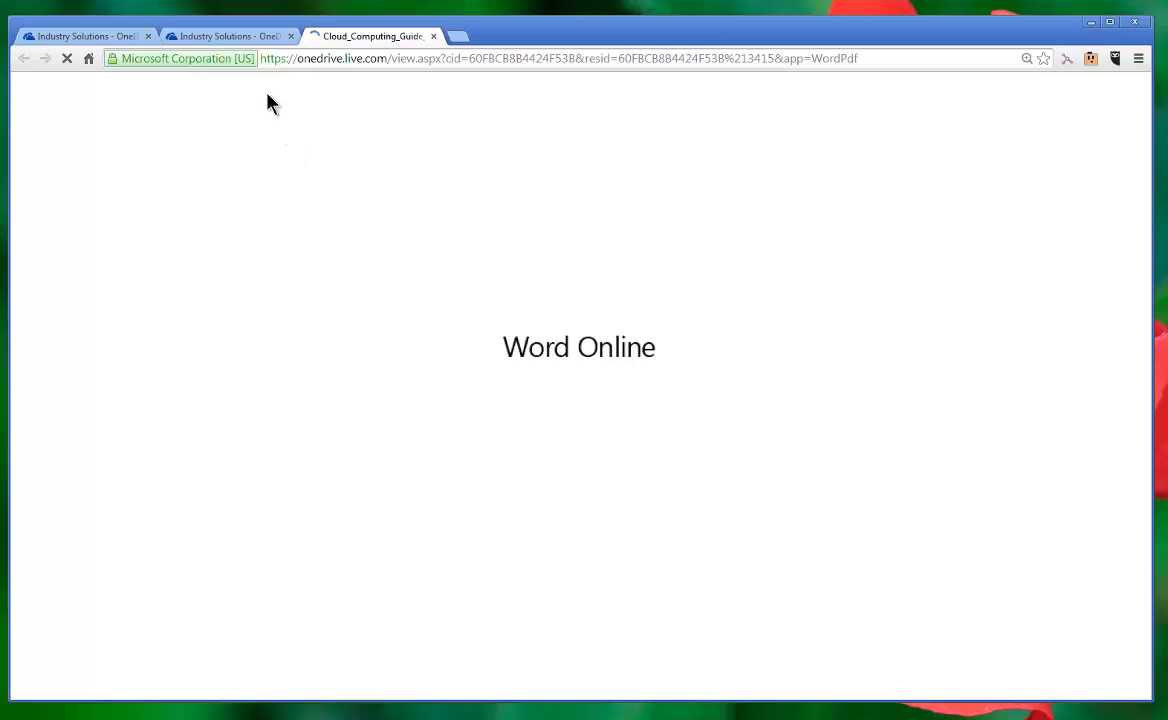
# Step: Scroll through the 23-page Cloud Computing Guide for Legal and back up to its cover
pyautogui.click(248, 40)
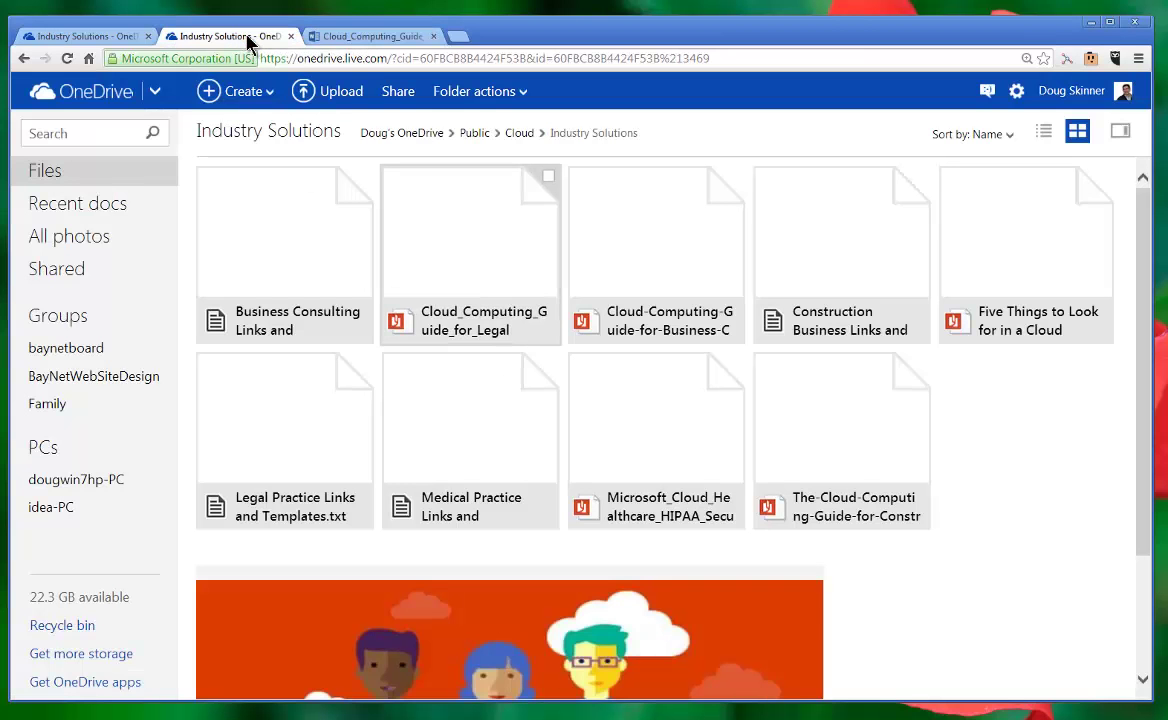
pyautogui.click(354, 40)
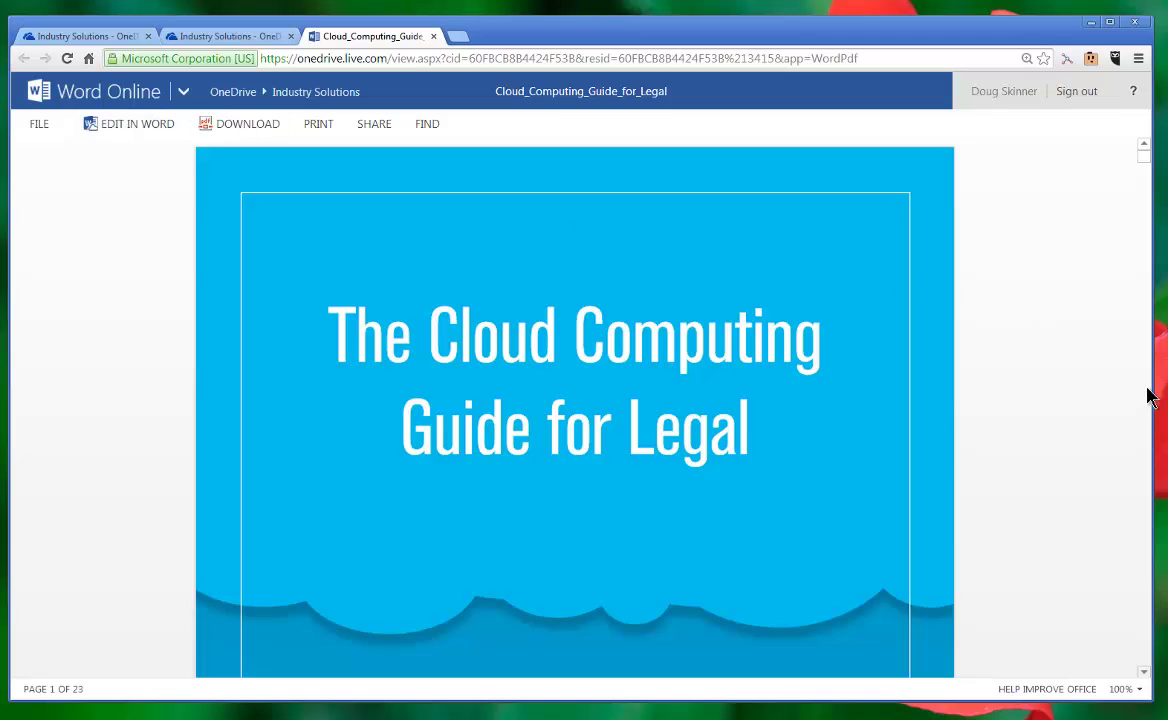
pyautogui.scroll(-10, 1148, 396)
pyautogui.scroll(-20, 1148, 396)
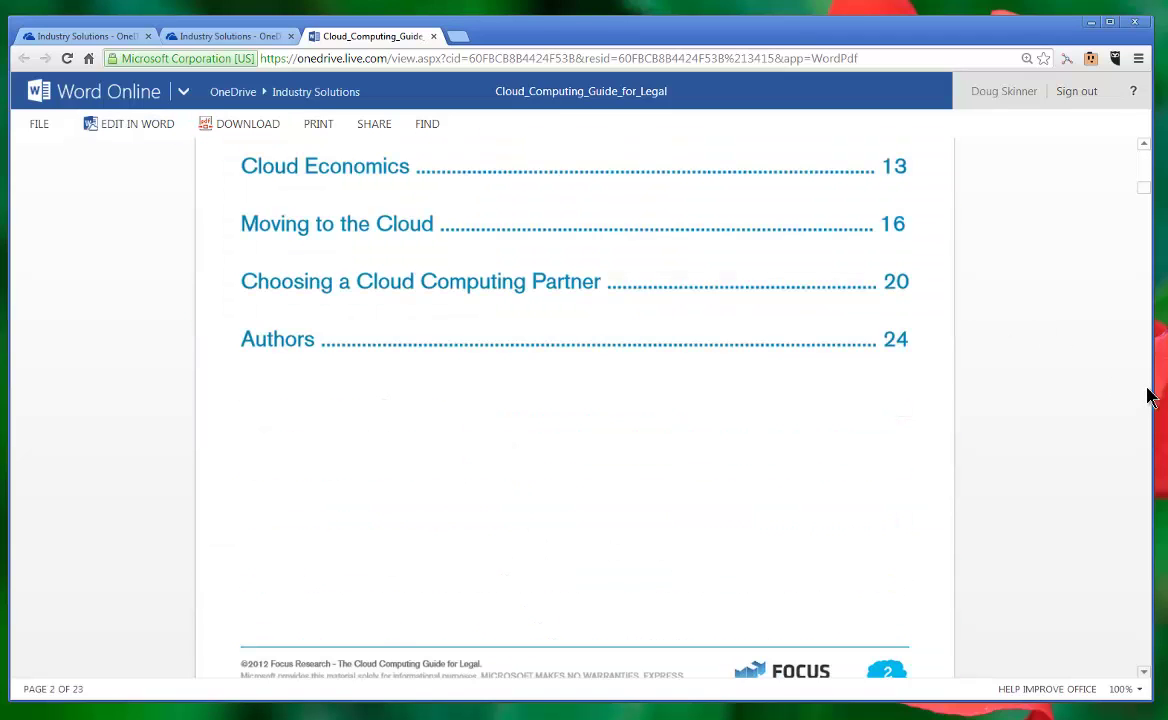
pyautogui.scroll(-20, 1148, 396)
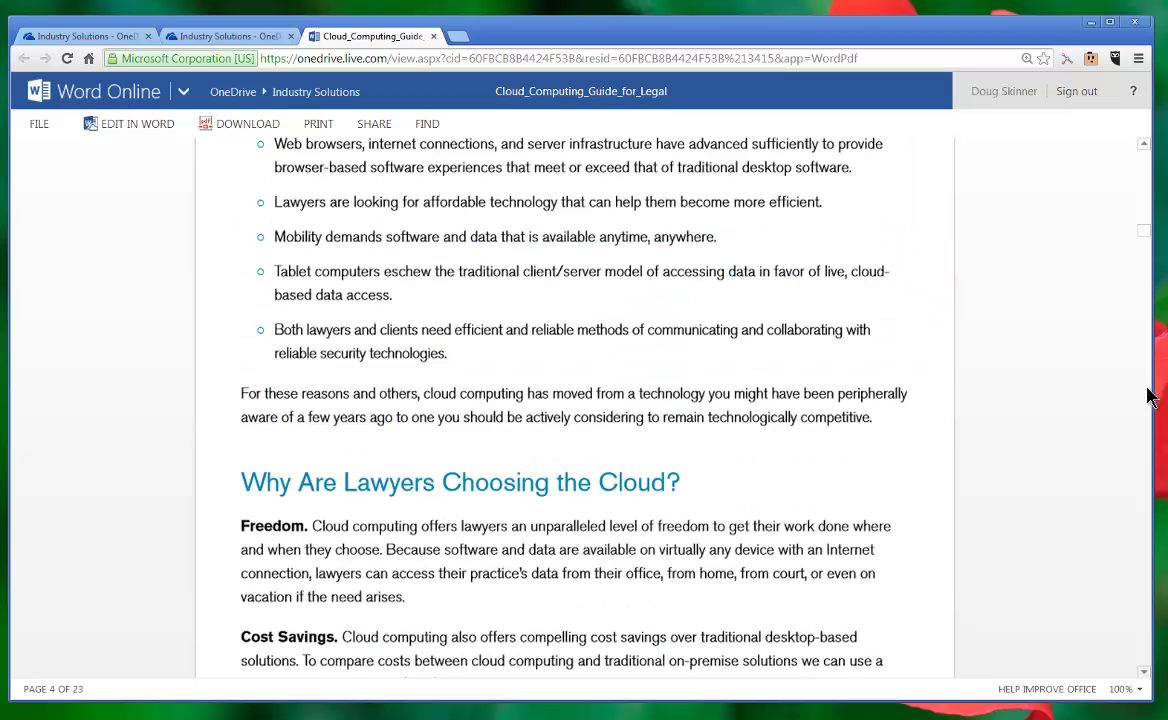
pyautogui.scroll(-20, 1148, 396)
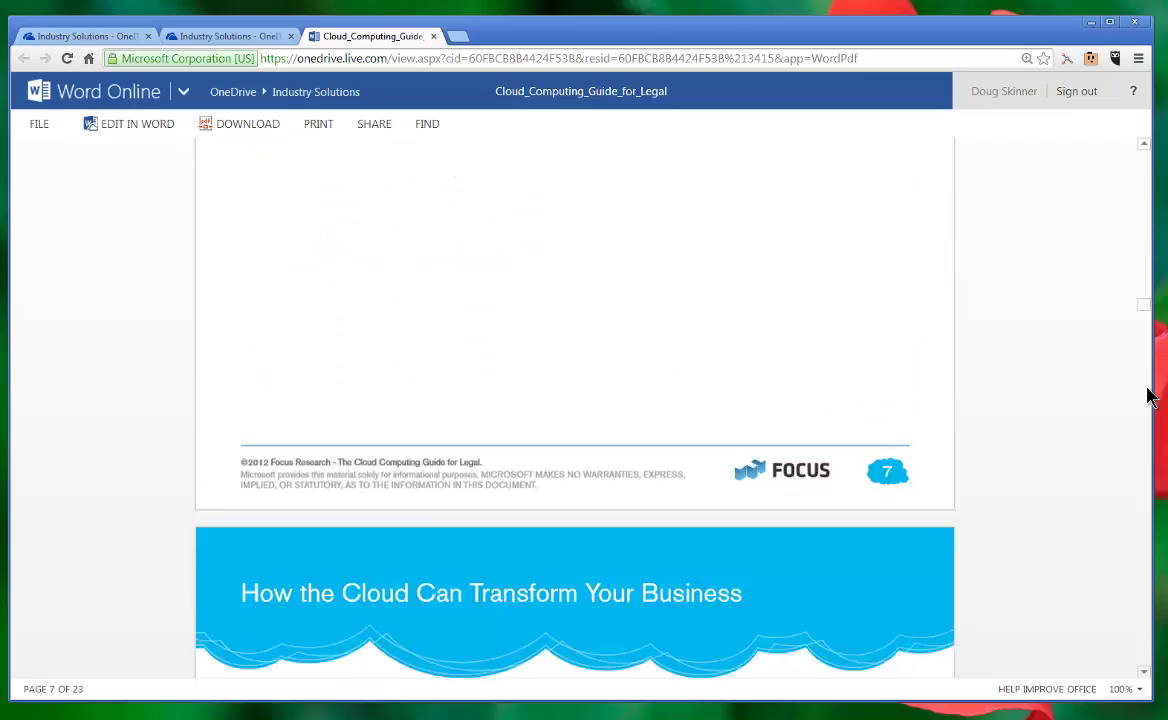
pyautogui.scroll(-8, 1148, 396)
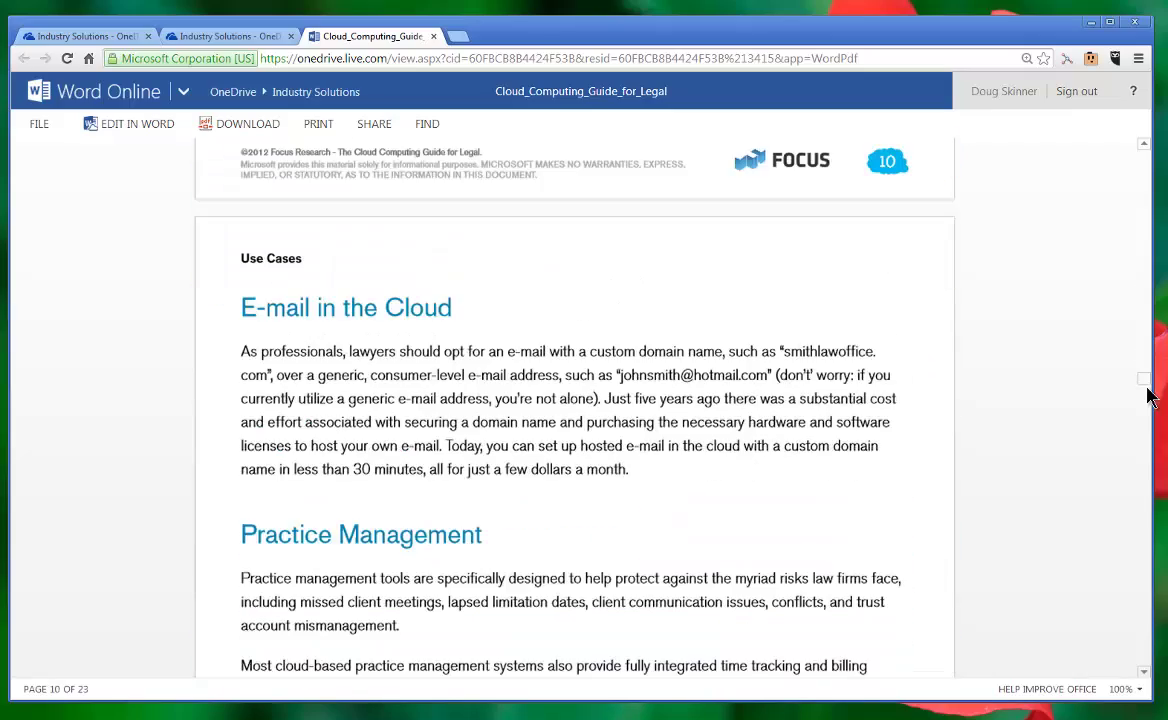
pyautogui.scroll(-12, 1147, 400)
pyautogui.scroll(-20, 1148, 460)
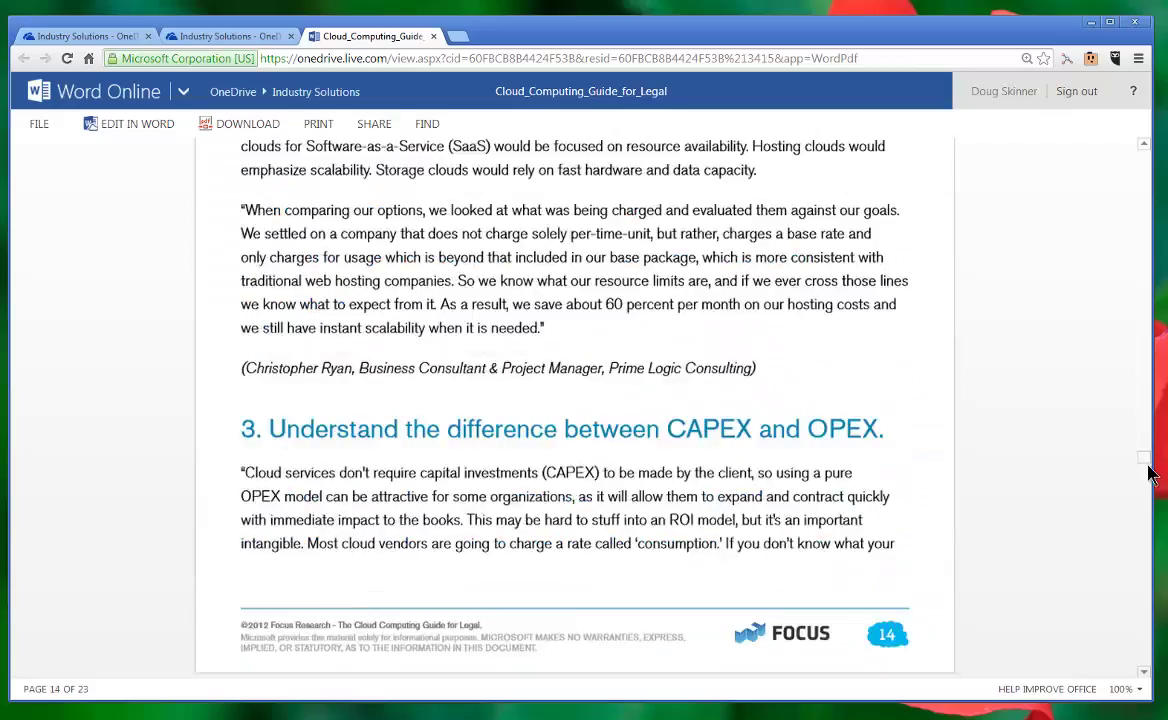
pyautogui.scroll(-12, 1150, 493)
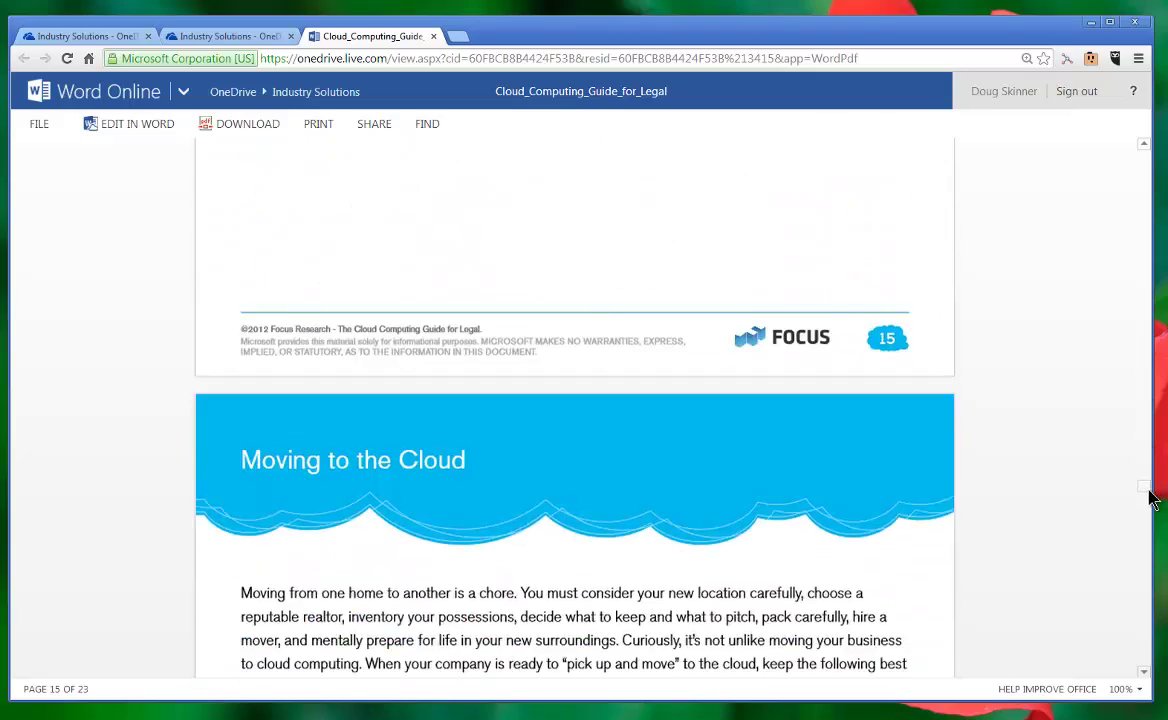
pyautogui.scroll(-12, 1155, 530)
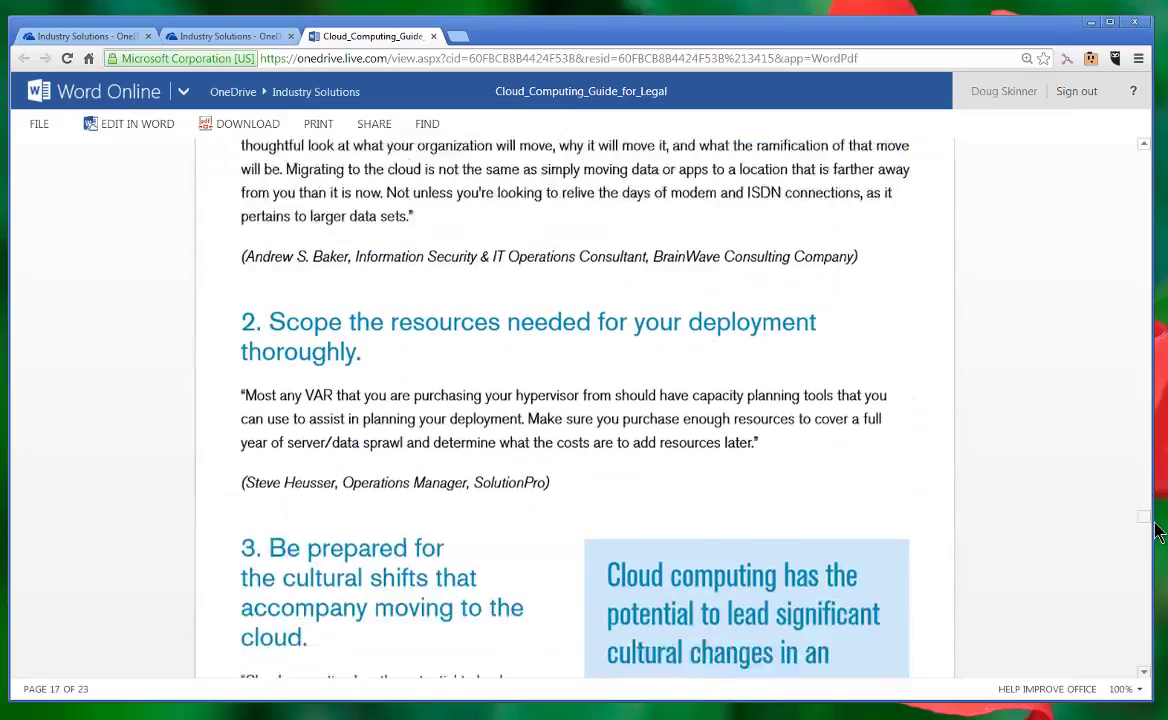
pyautogui.scroll(-8, 1158, 549)
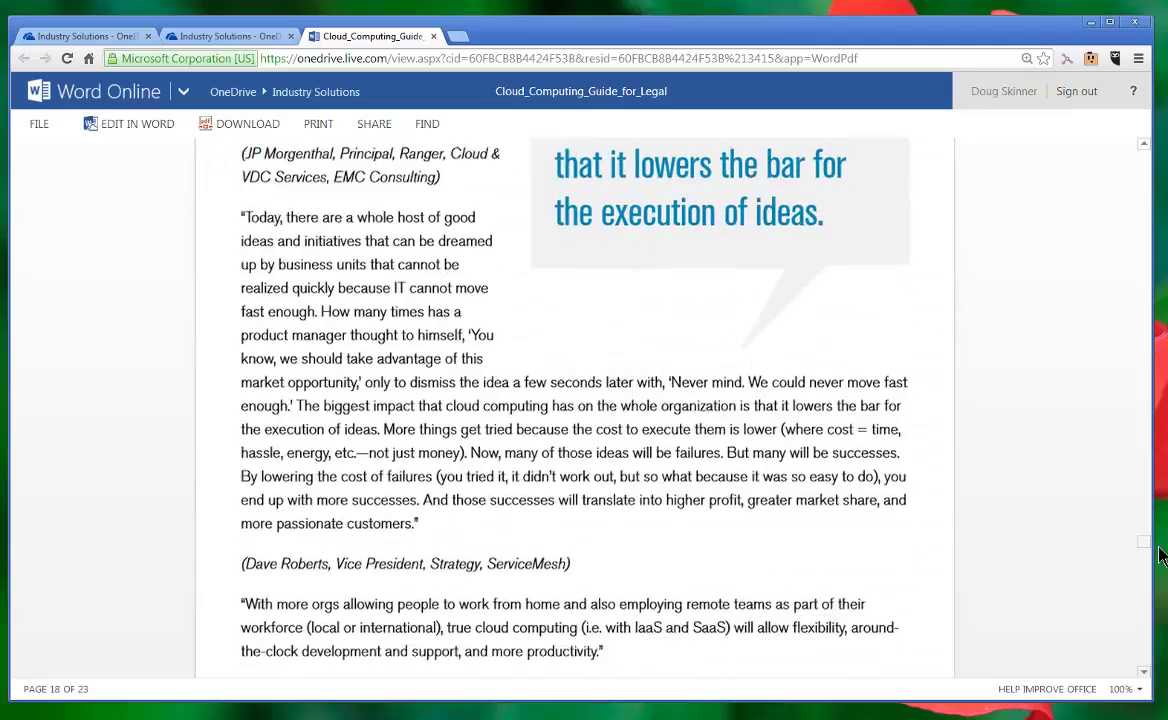
pyautogui.moveTo(1160, 556); pyautogui.dragTo(1162, 165)
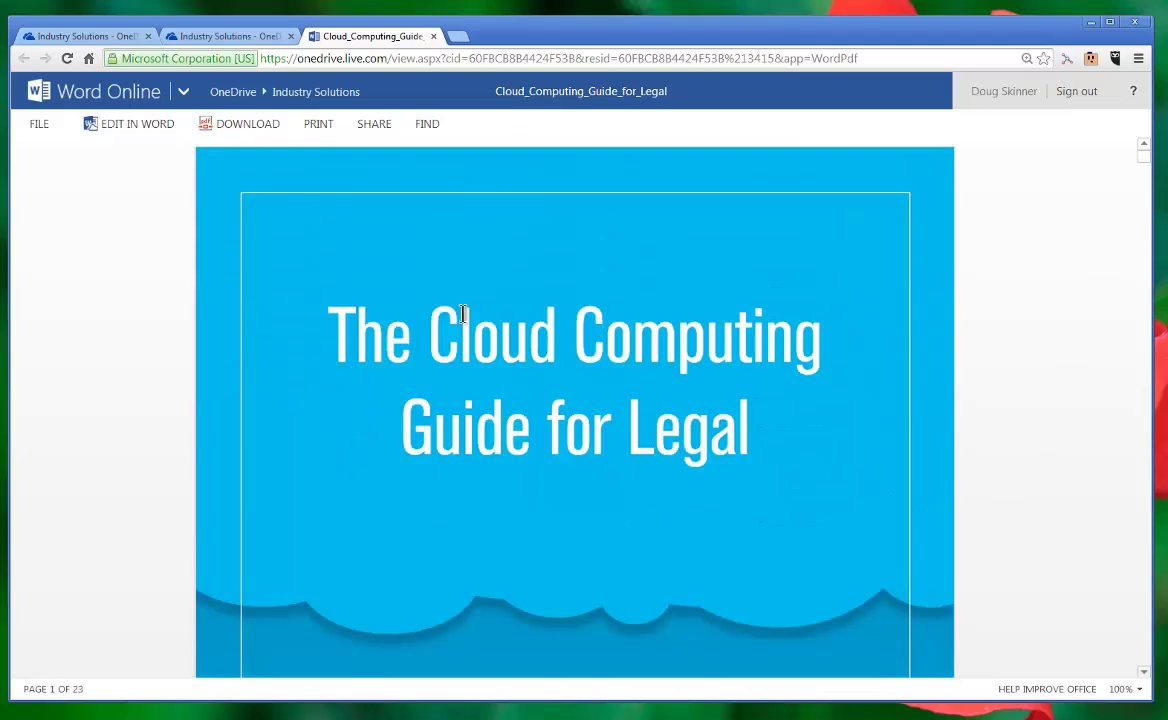
pyautogui.click(200, 37)
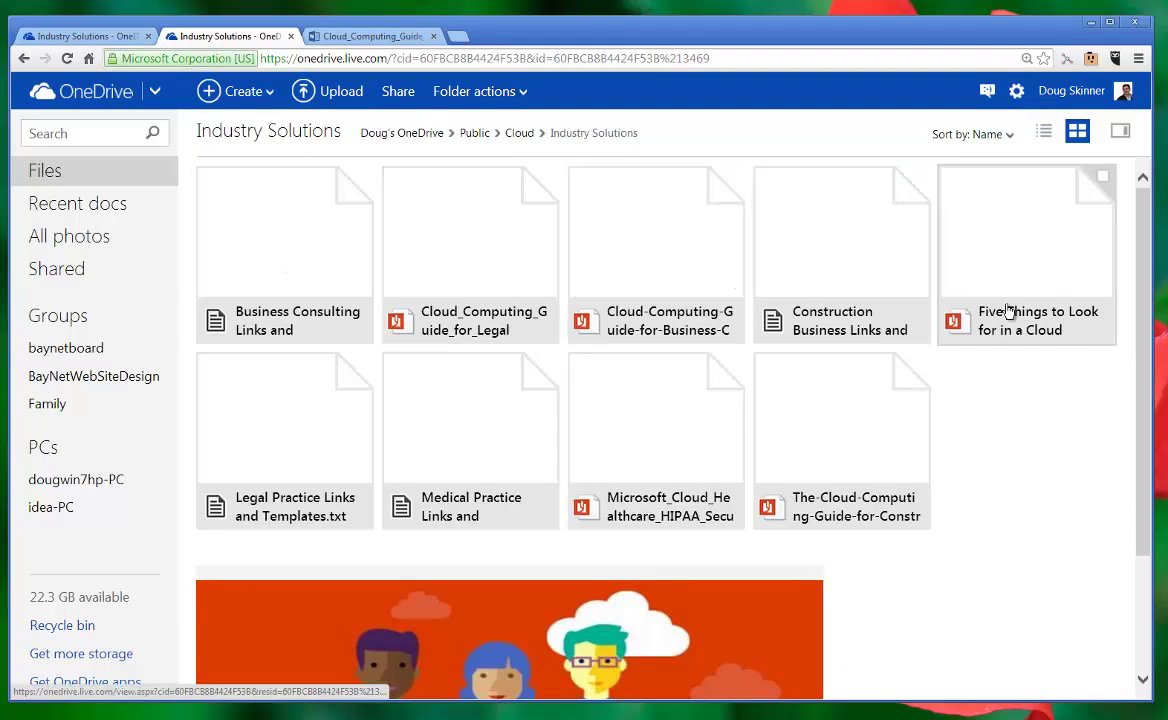
# Step: Go up to Cloud, enter Hands-on Lab Documents, and open HoL Agenda.docx
pyautogui.click(519, 134)
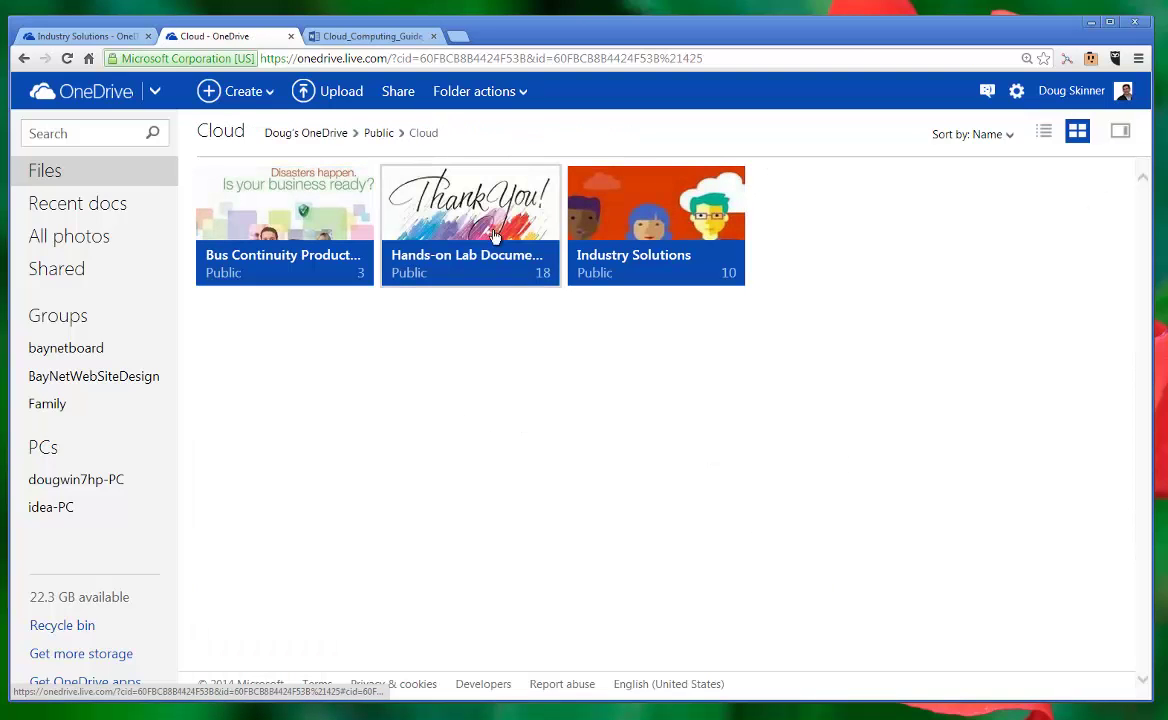
pyautogui.click(500, 280)
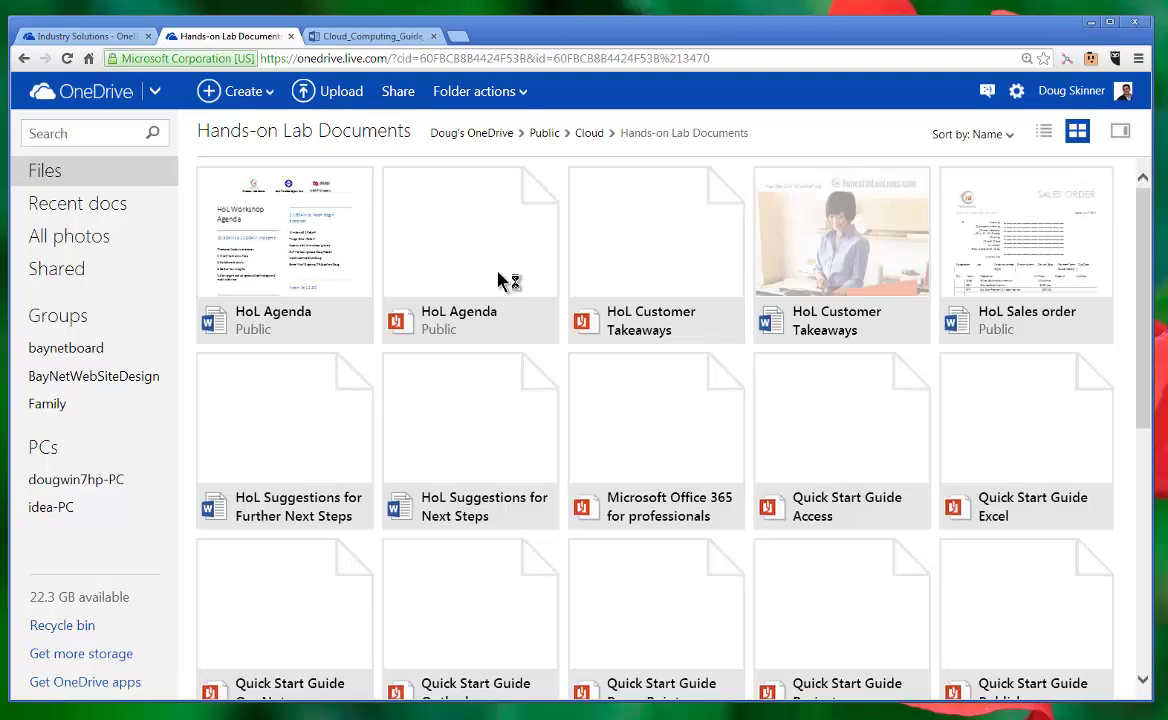
pyautogui.click(347, 262)
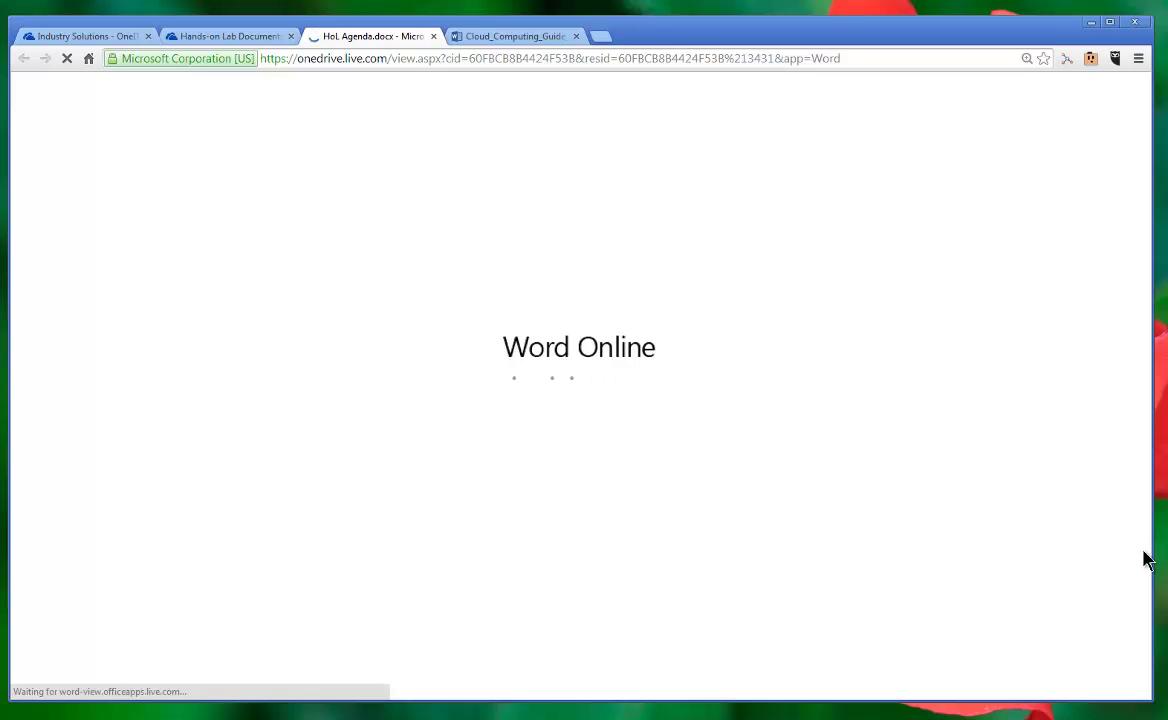
# Step: Scroll through the HoL Agenda, then open HoL Customer Takeaways from the folder
pyautogui.scroll(-3, 800, 518)
pyautogui.scroll(-10, 790, 518)
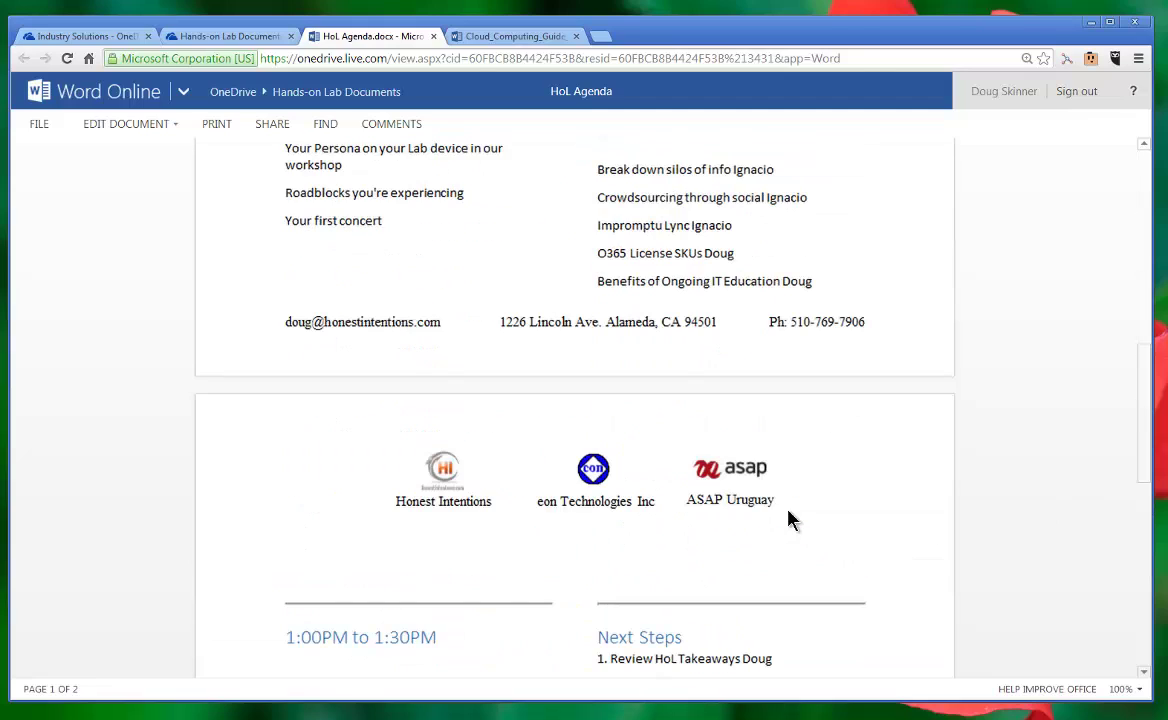
pyautogui.scroll(-14, 789, 519)
pyautogui.scroll(3, 789, 519)
pyautogui.scroll(12, 789, 519)
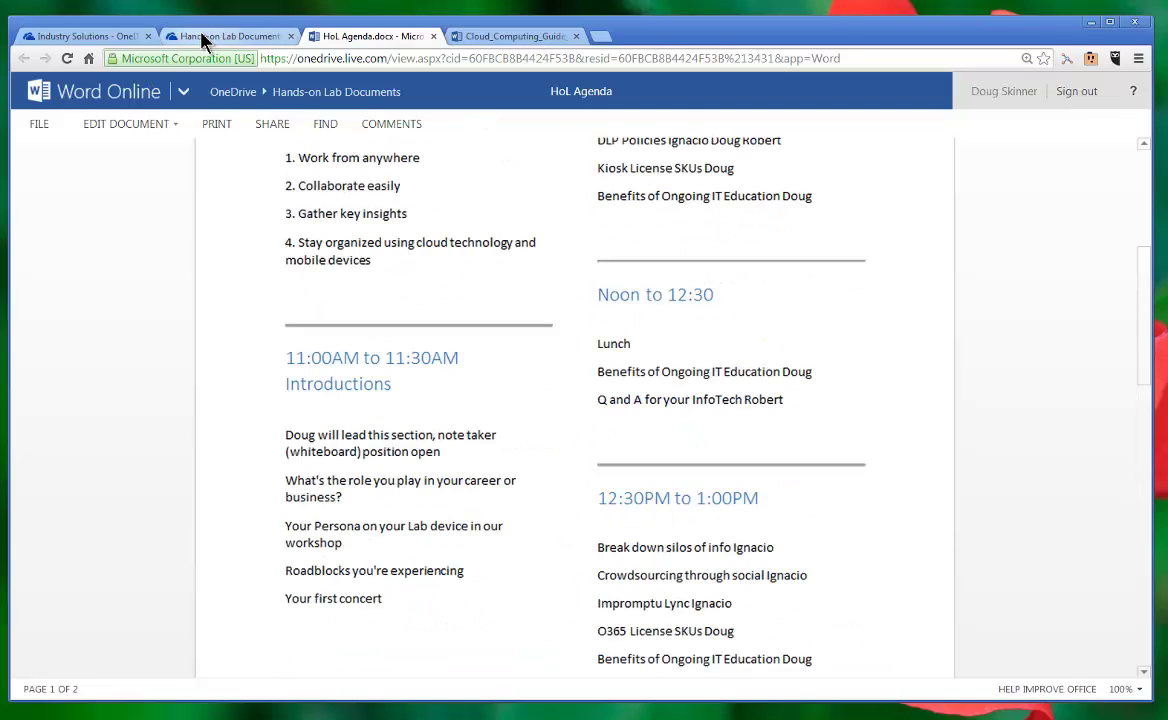
pyautogui.click(201, 35)
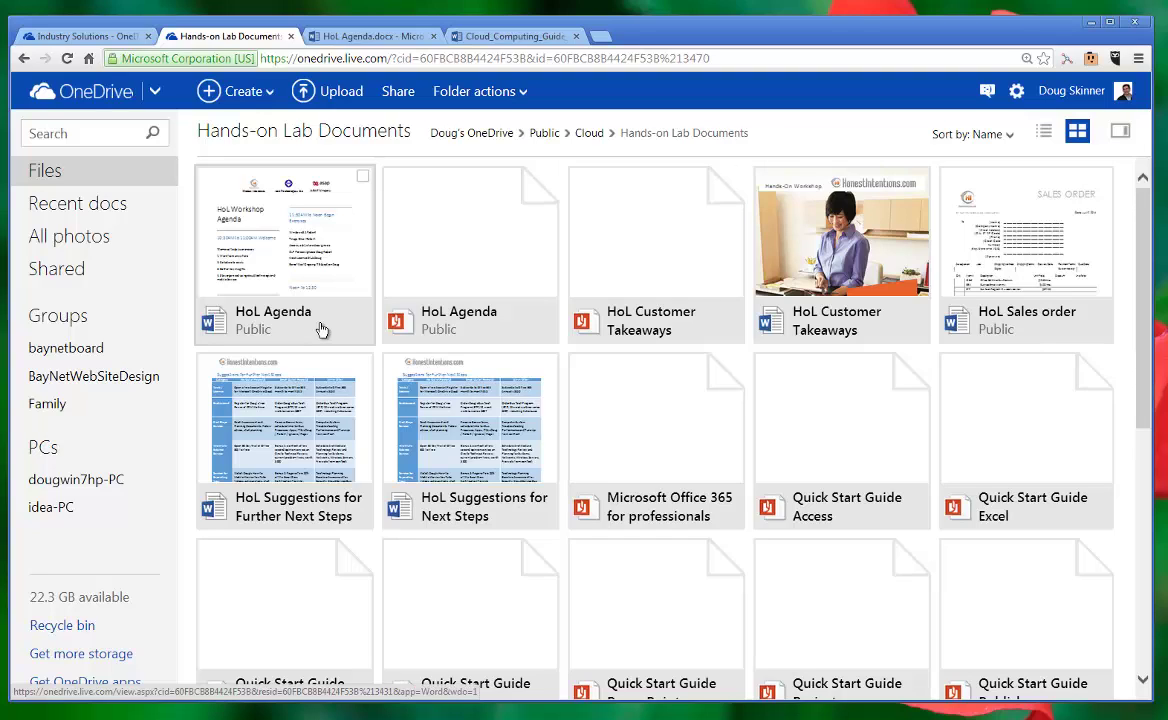
pyautogui.click(893, 332)
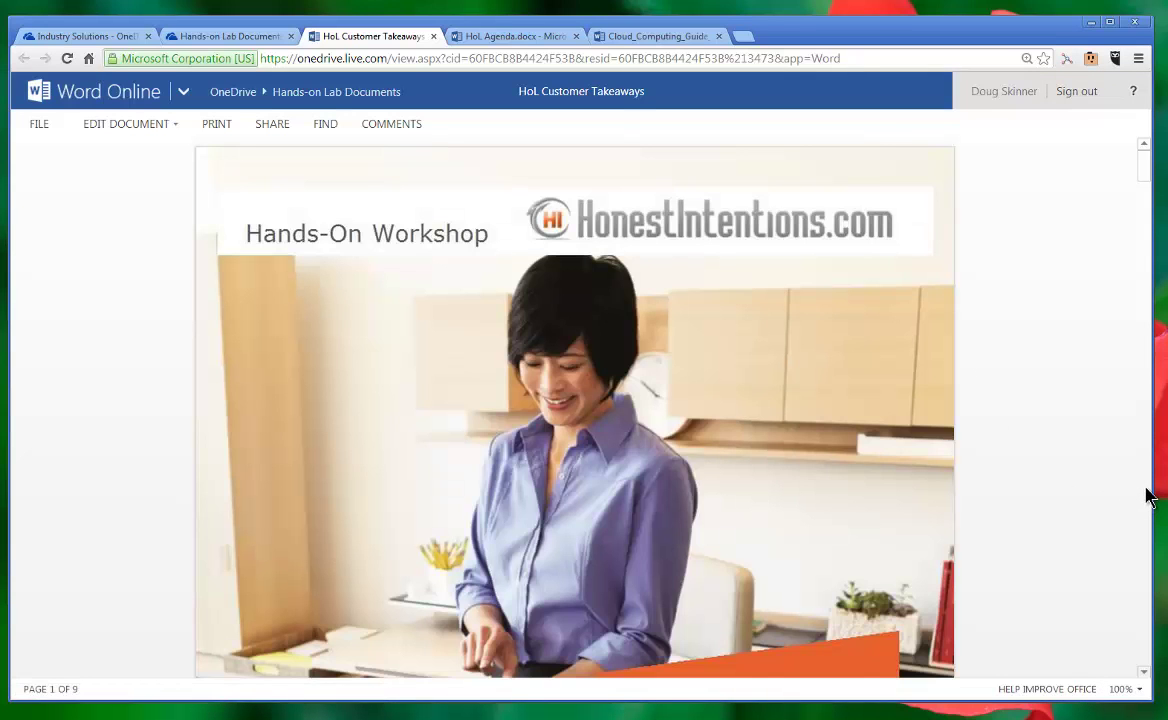
# Step: Scroll HoL Customer Takeaways, selecting the You learned bullets and the Office products line
pyautogui.scroll(-5, 1148, 498)
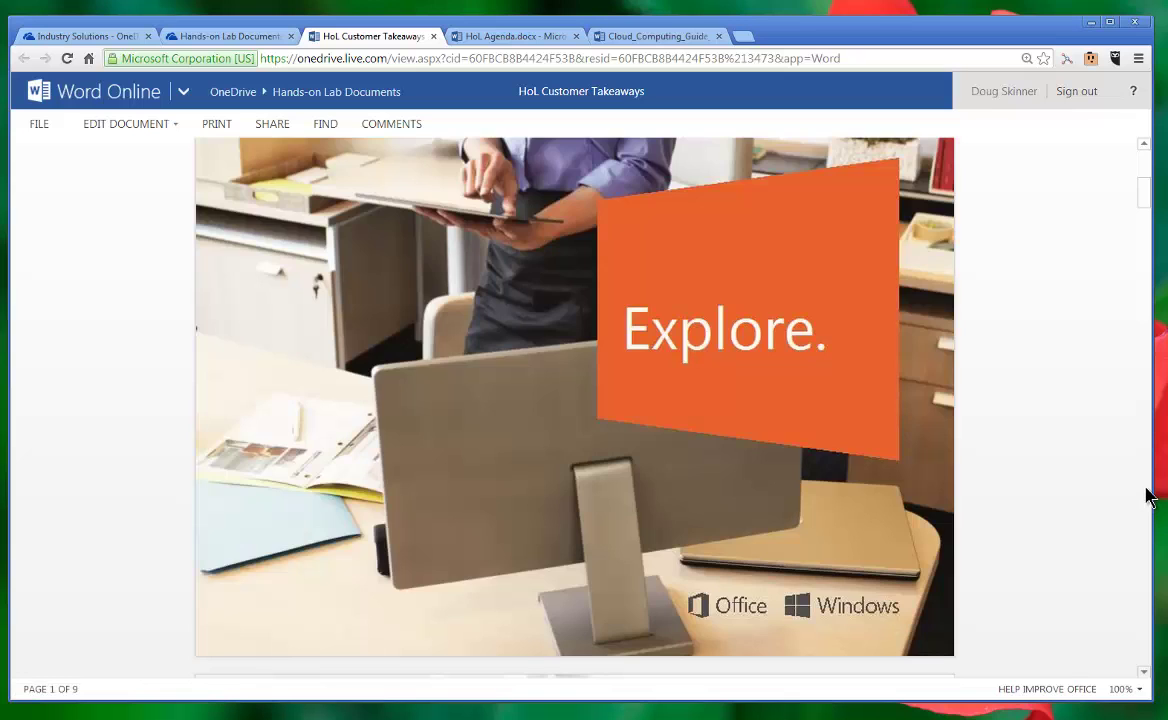
pyautogui.scroll(-10, 1148, 498)
pyautogui.scroll(-10, 1148, 498)
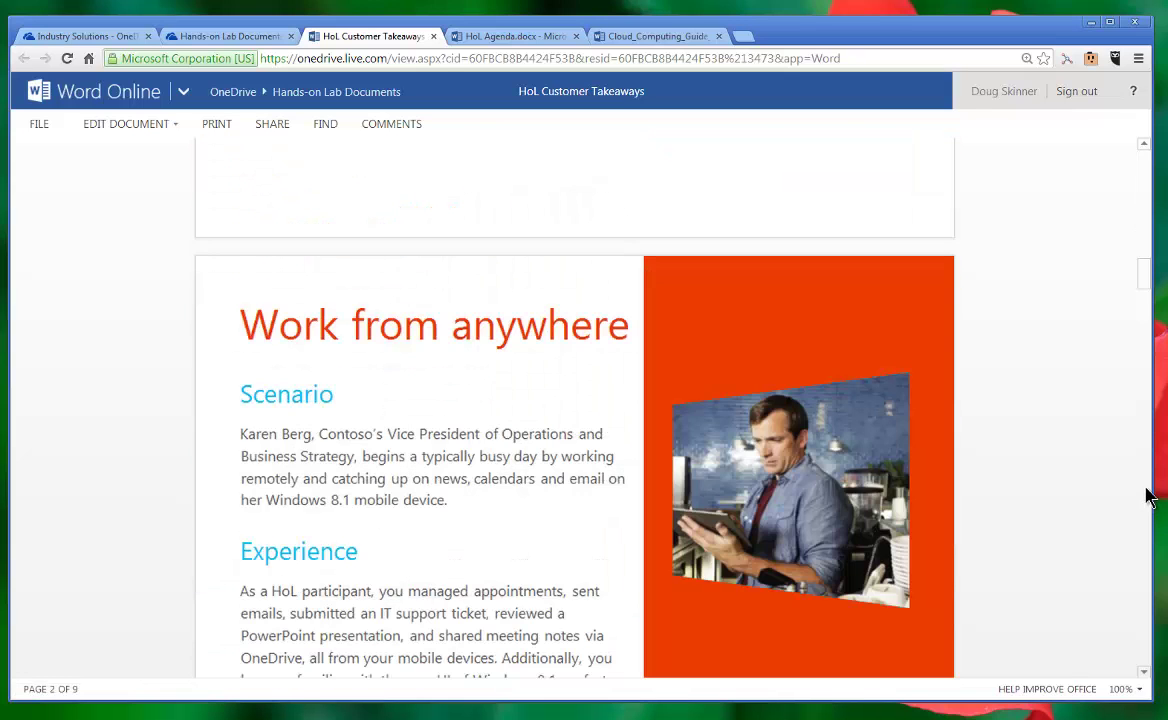
pyautogui.moveTo(252, 318); pyautogui.dragTo(508, 546)
pyautogui.scroll(-5, 510, 550)
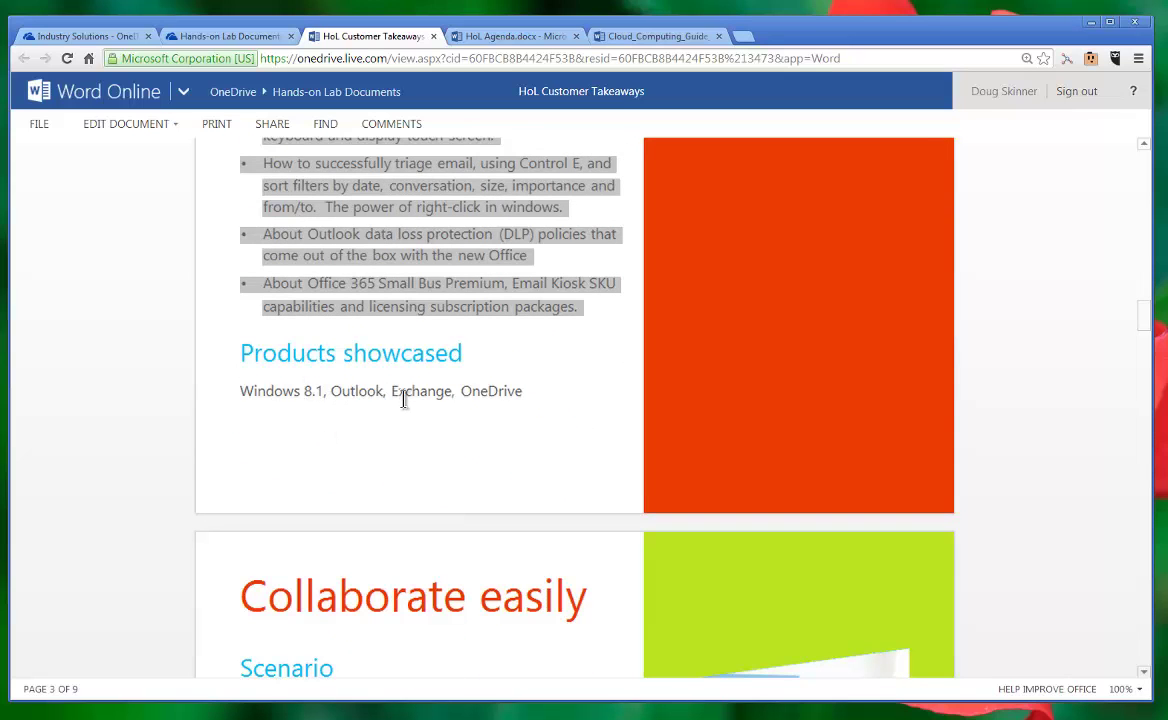
pyautogui.scroll(-10, 403, 396)
pyautogui.scroll(-5, 403, 398)
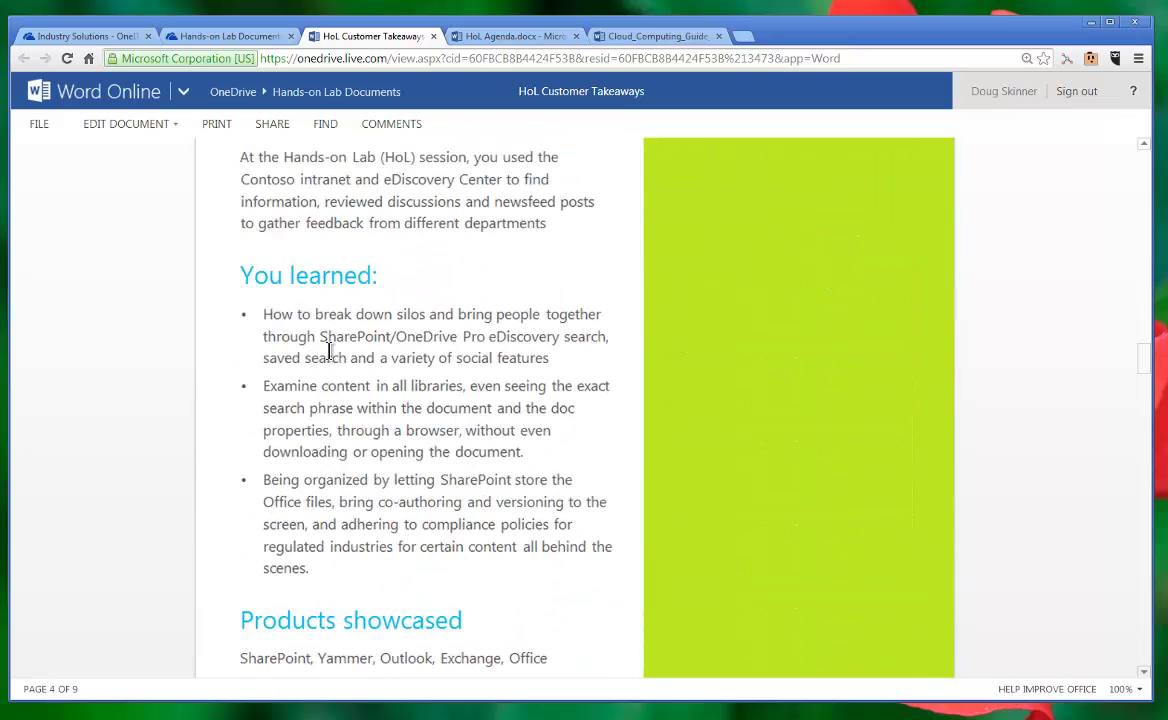
pyautogui.moveTo(255, 310); pyautogui.dragTo(418, 475)
pyautogui.scroll(-2, 418, 477)
pyautogui.scroll(-2, 418, 477)
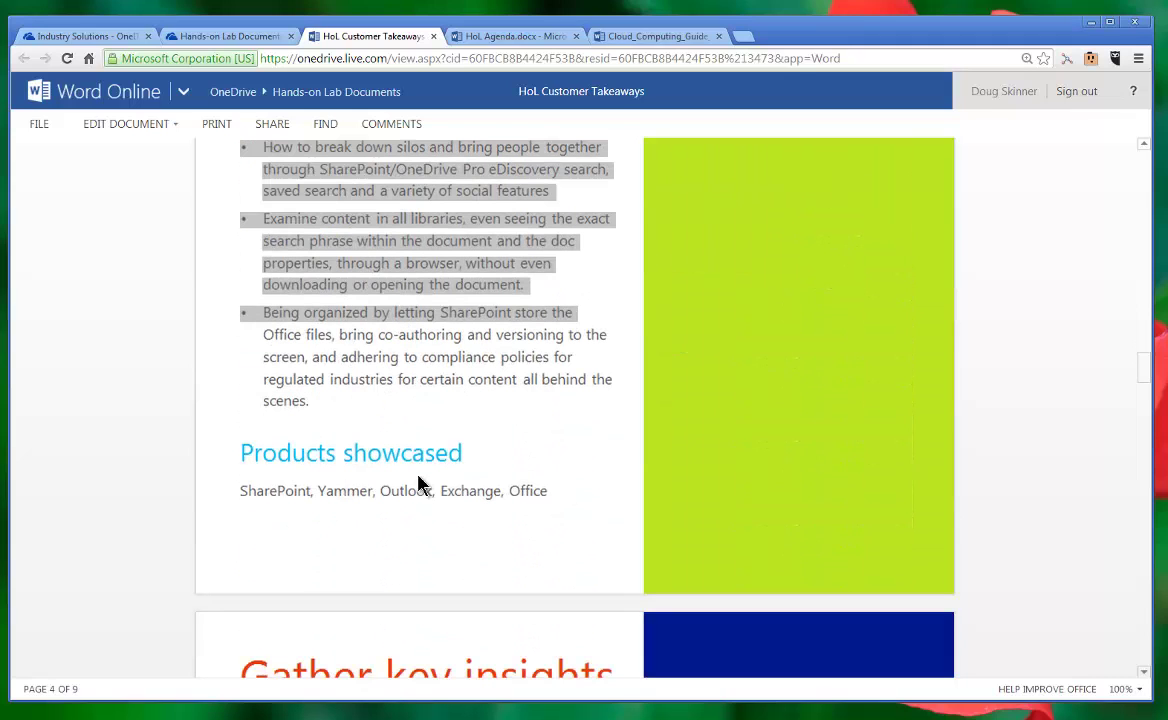
pyautogui.tripleClick(244, 491)
# Step: Continue to page 9 of 9, selecting the Use the Power of CRM Webinar line
pyautogui.scroll(-12, 425, 477)
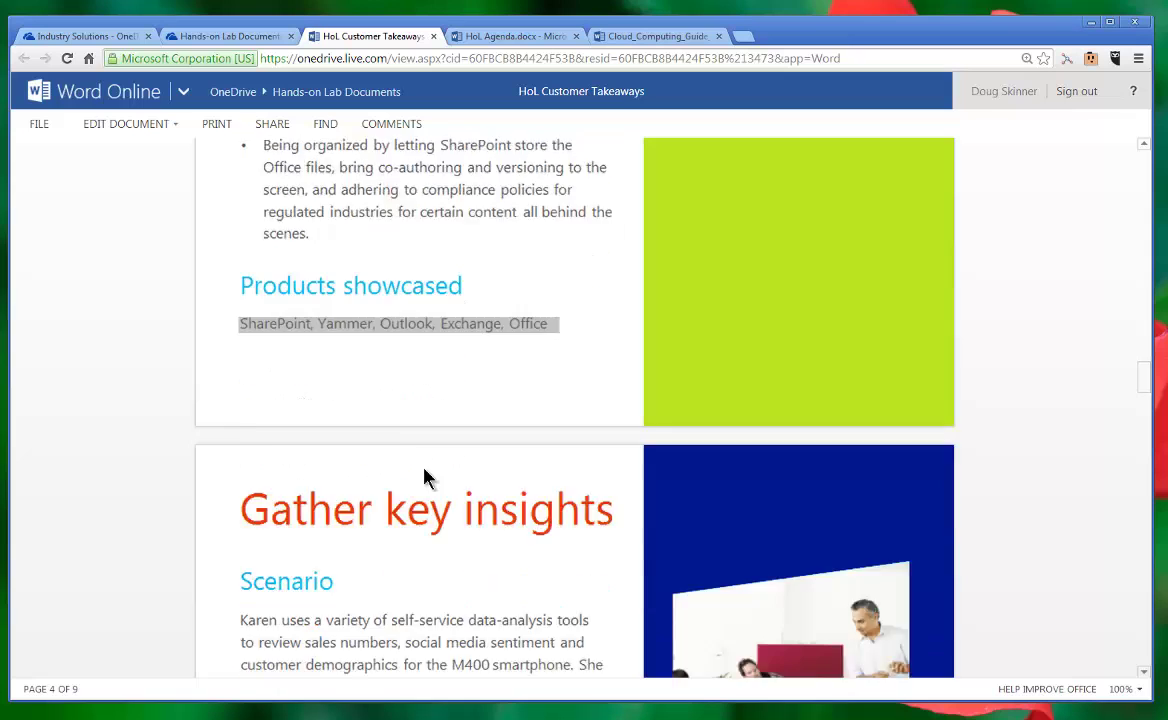
pyautogui.scroll(-5, 425, 470)
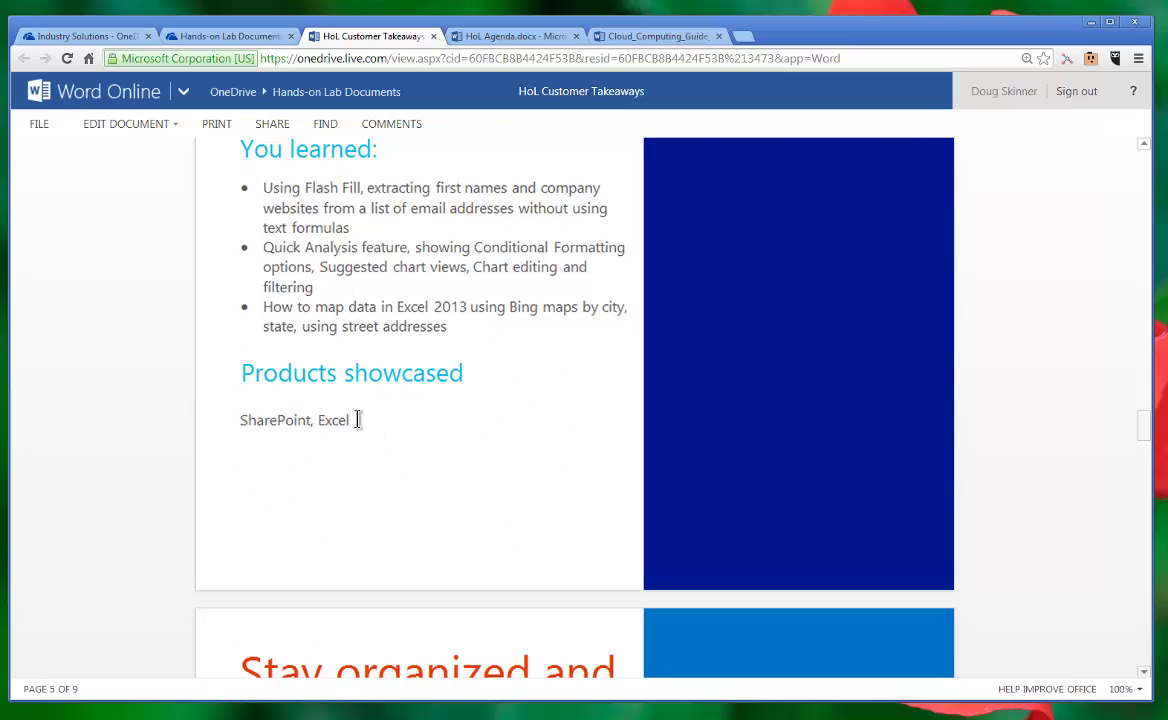
pyautogui.moveTo(241, 170); pyautogui.dragTo(388, 310)
pyautogui.scroll(-2, 424, 349)
pyautogui.scroll(-8, 424, 349)
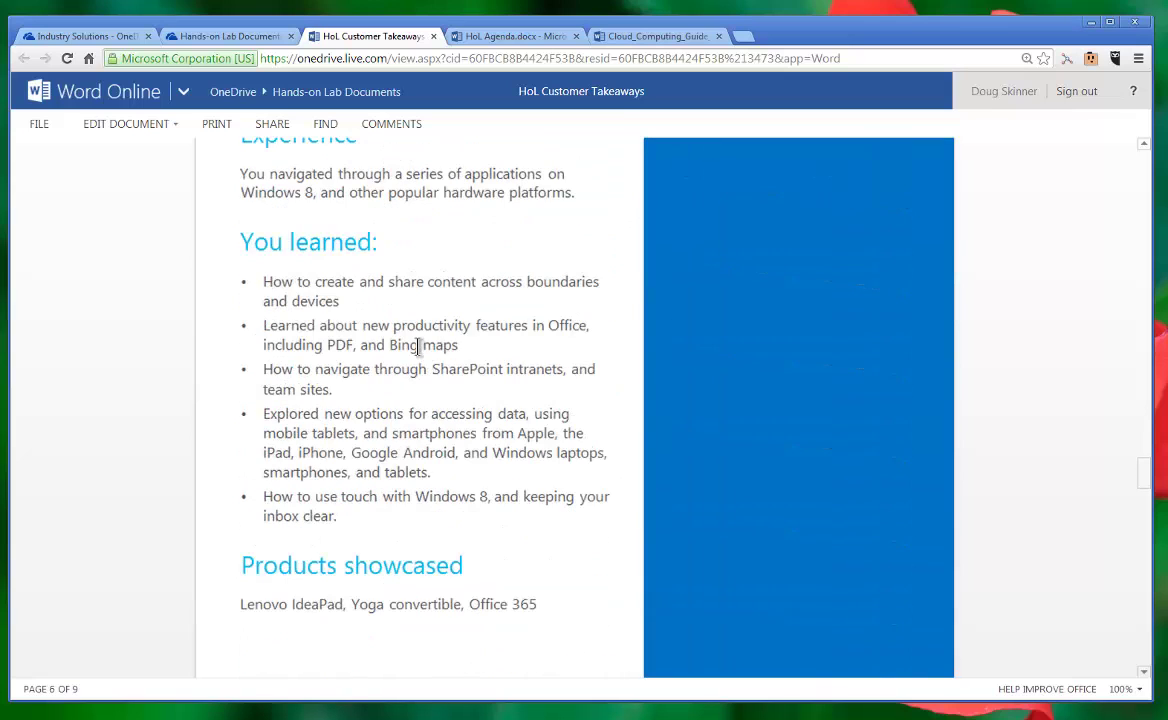
pyautogui.scroll(-1, 418, 346)
pyautogui.scroll(-6, 422, 390)
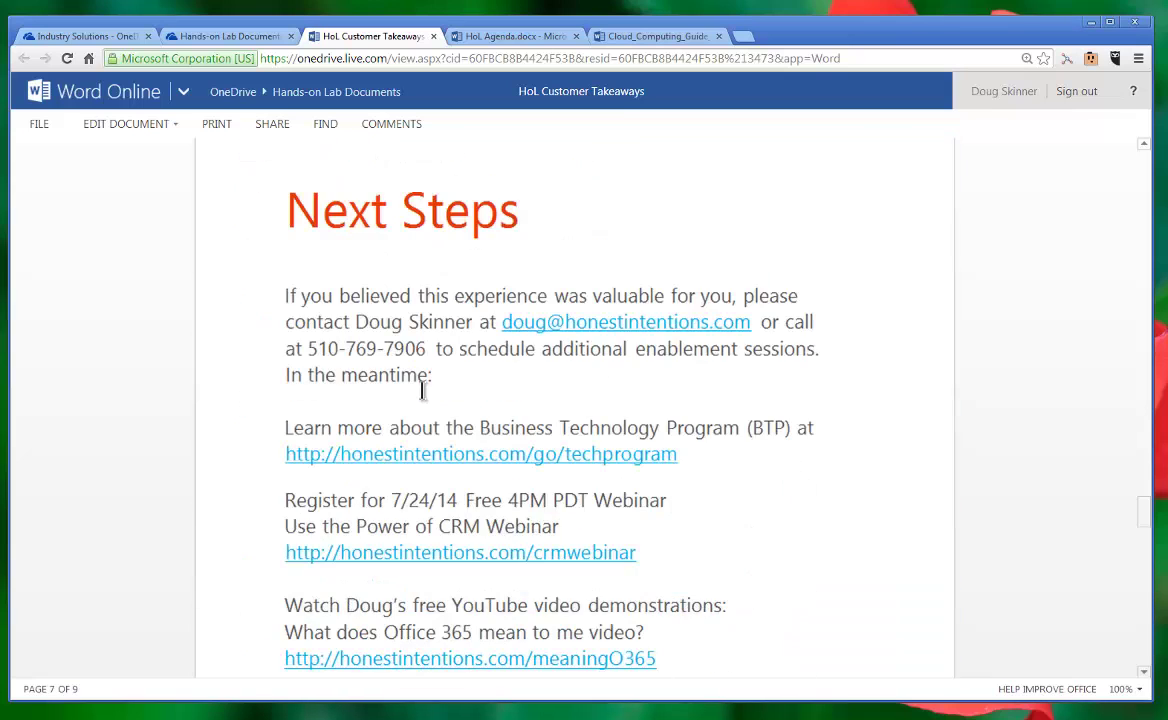
pyautogui.scroll(-2, 548, 365)
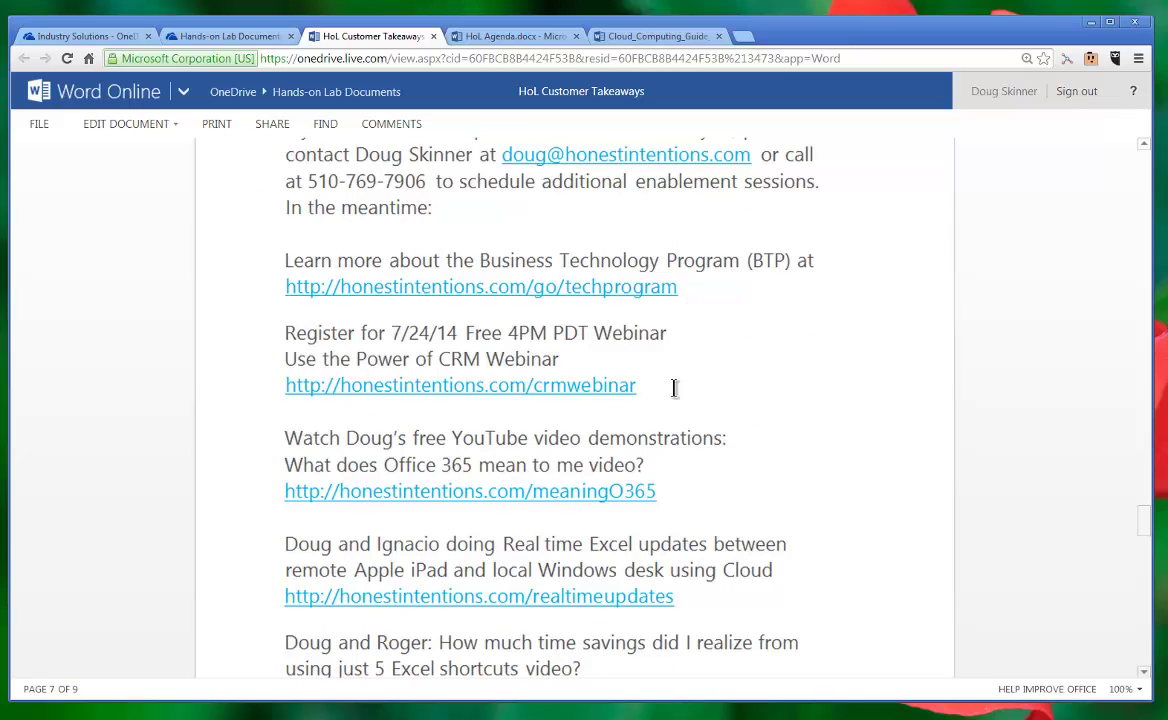
pyautogui.scroll(-1, 660, 385)
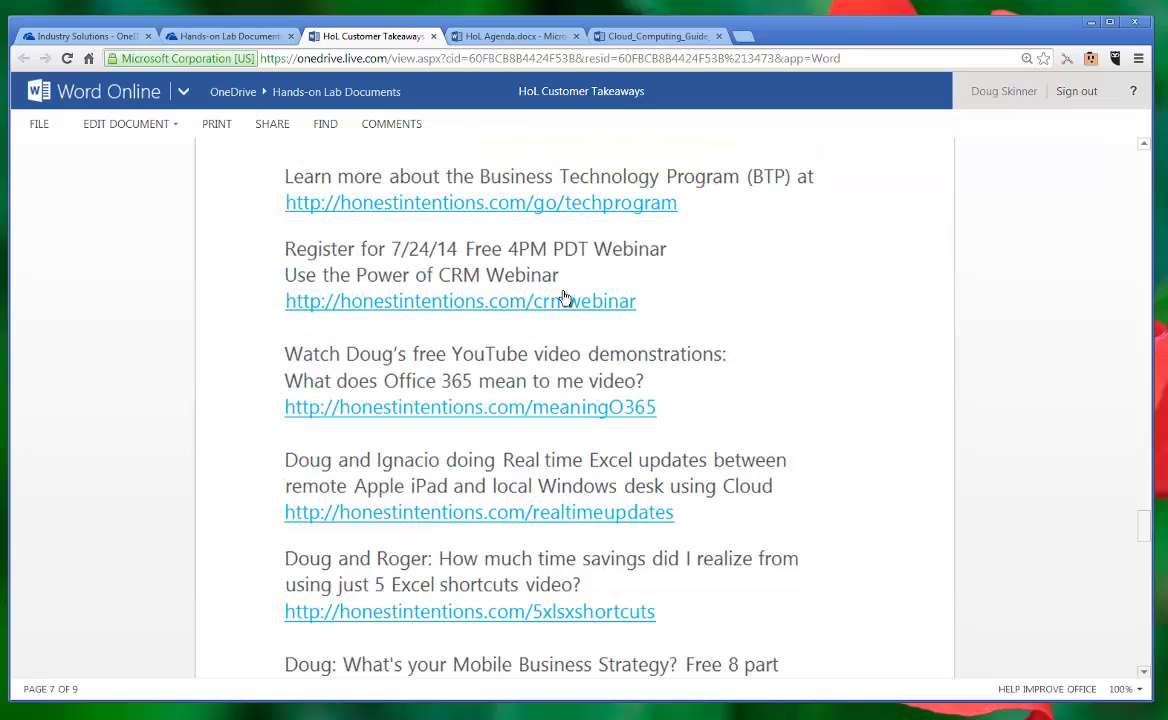
pyautogui.tripleClick(470, 277)
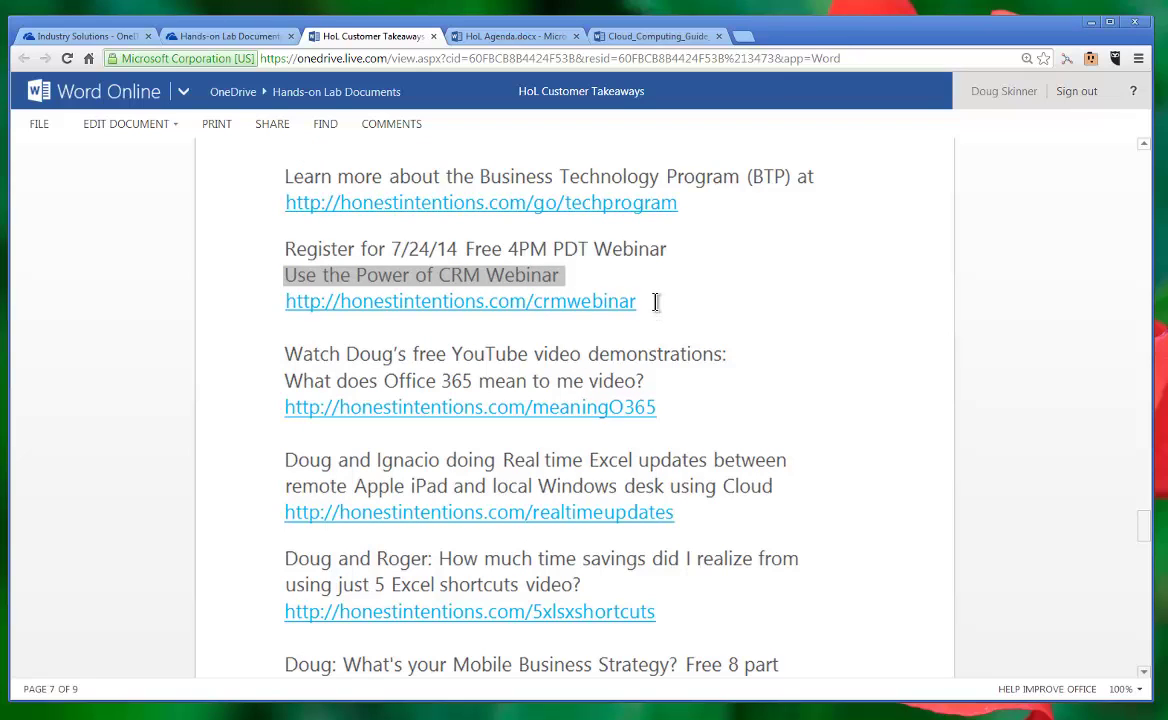
pyautogui.scroll(-2, 666, 313)
pyautogui.scroll(-1, 666, 313)
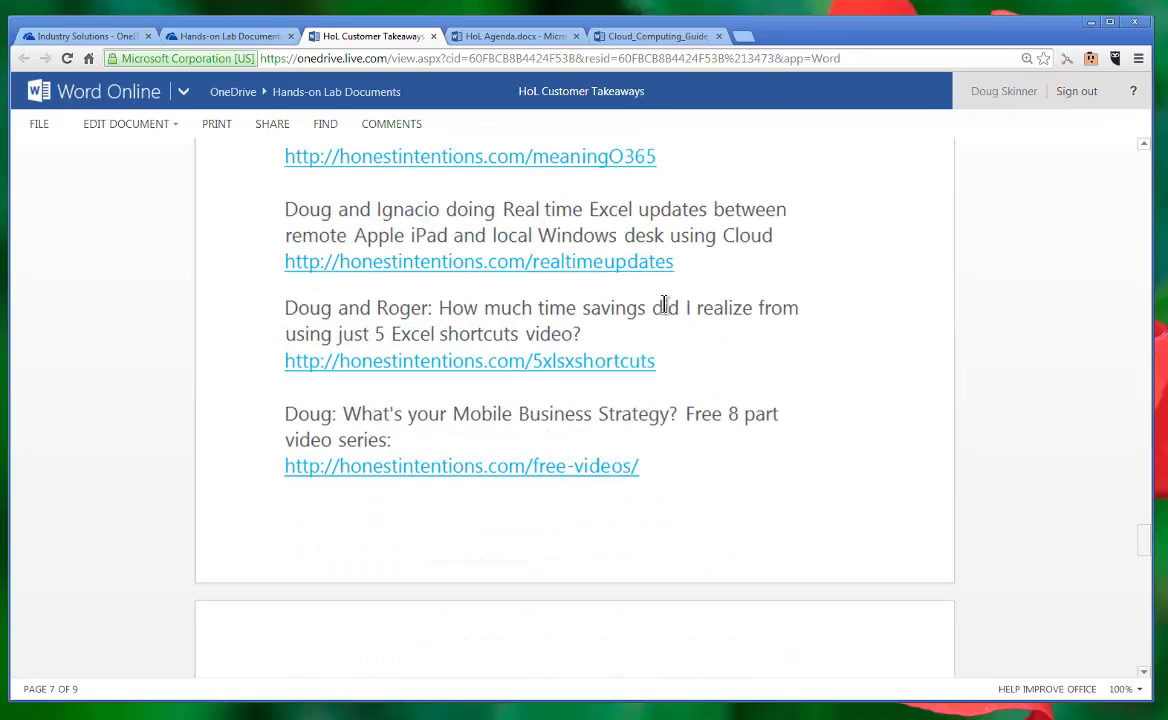
pyautogui.scroll(-4, 679, 344)
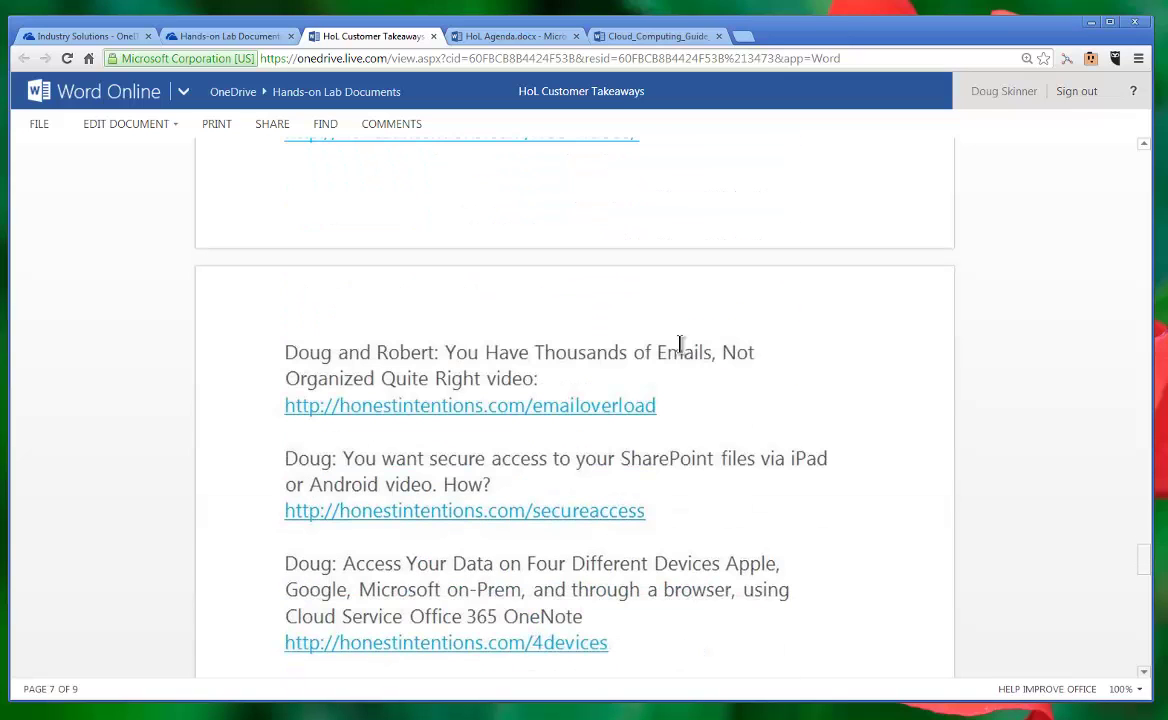
pyautogui.scroll(-2, 679, 344)
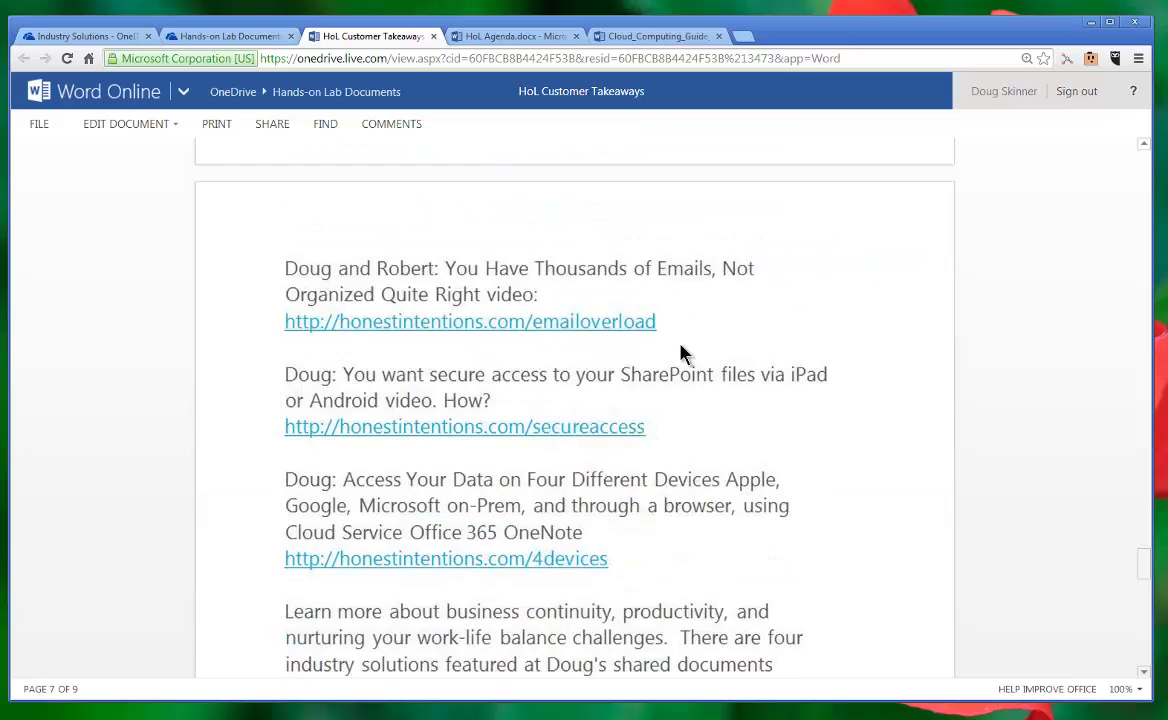
pyautogui.scroll(-10, 680, 352)
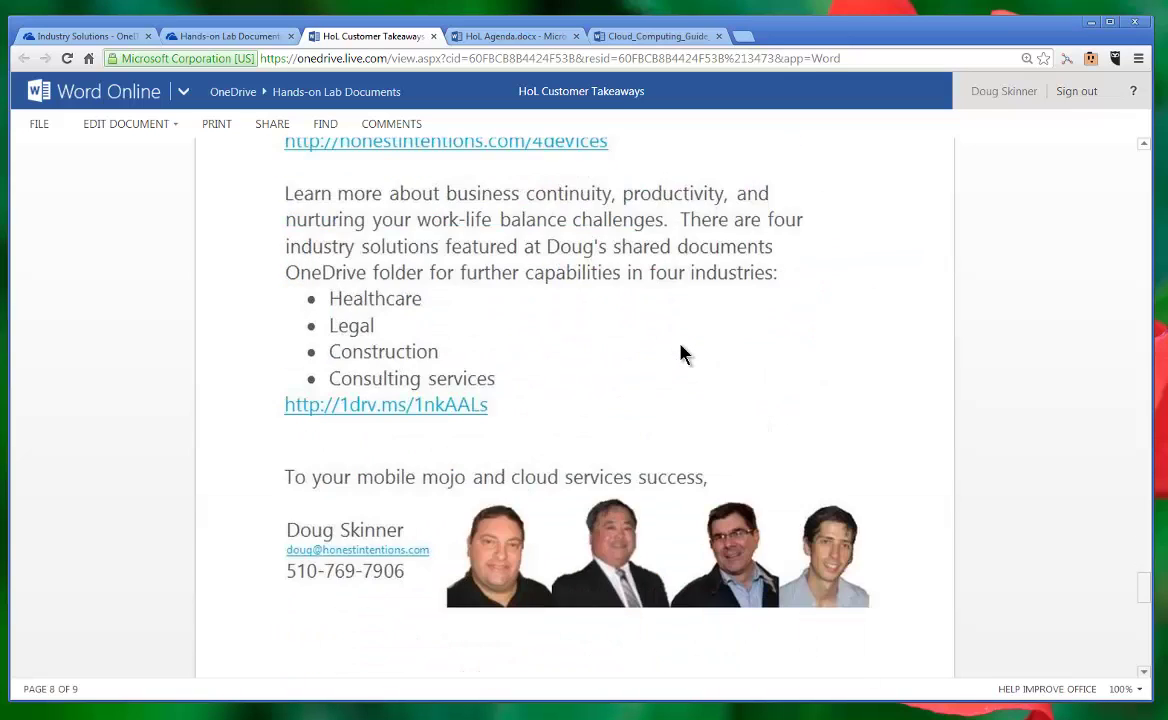
pyautogui.scroll(-8, 680, 352)
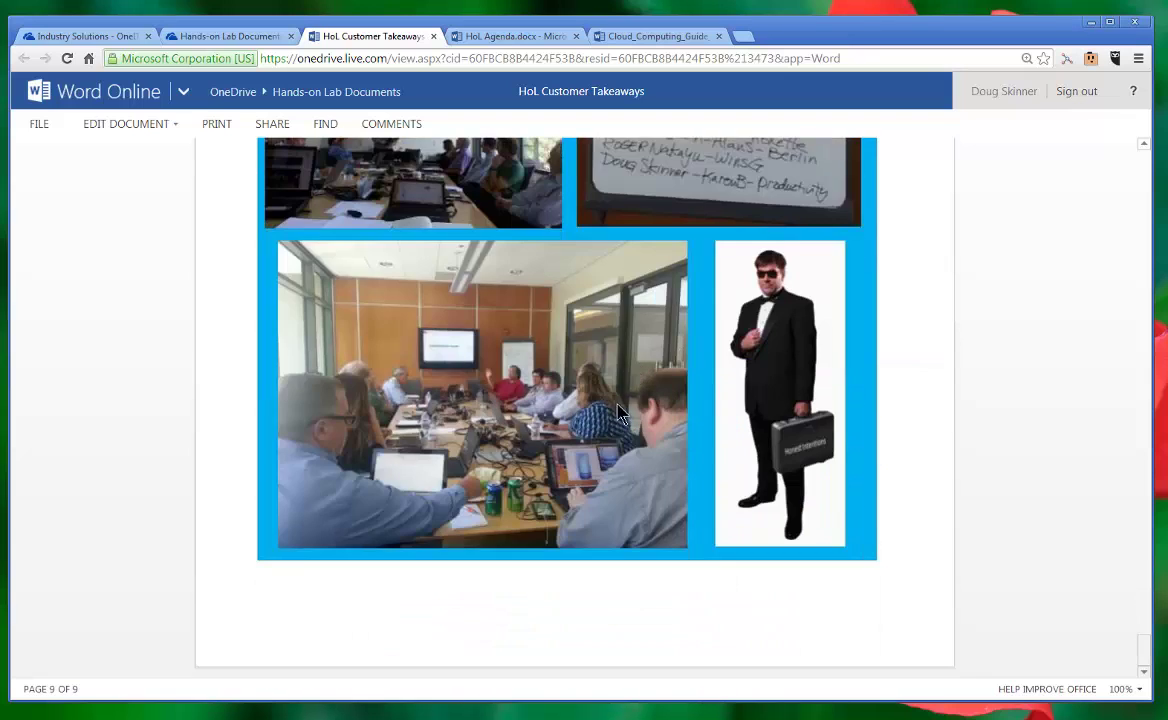
pyautogui.click(240, 36)
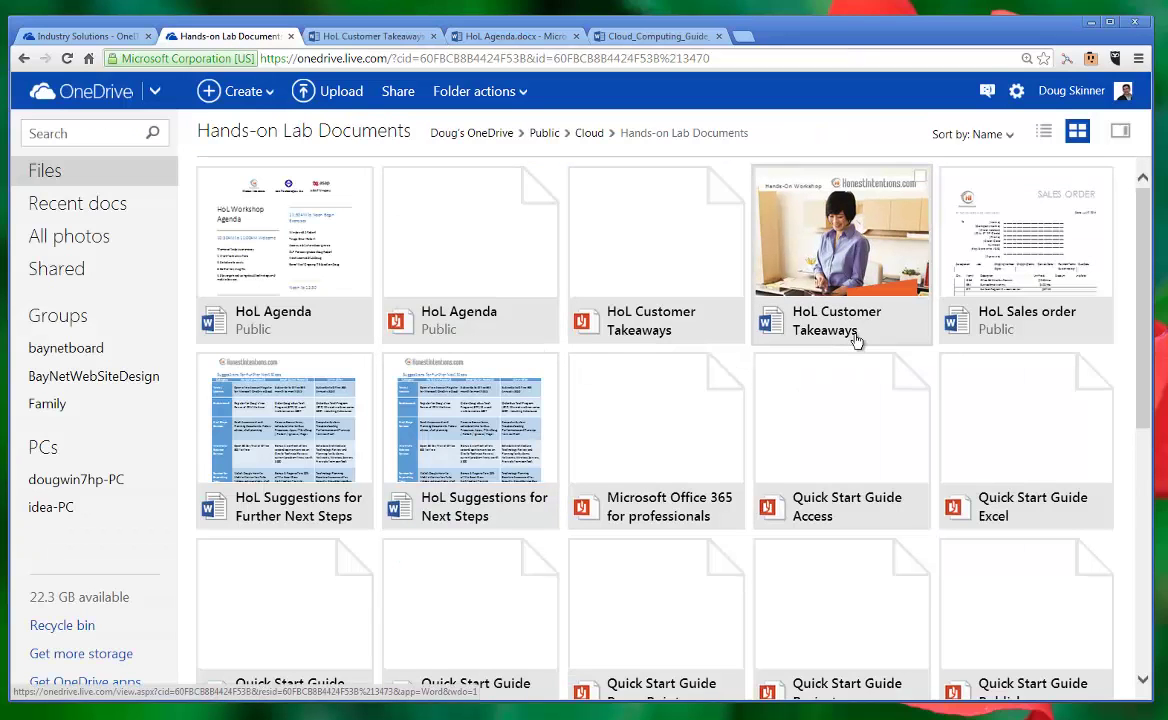
# Step: Open the HoL Sales order document in a new tab, then return to the Hands-on Lab Documents file grid
pyautogui.click(998, 310)
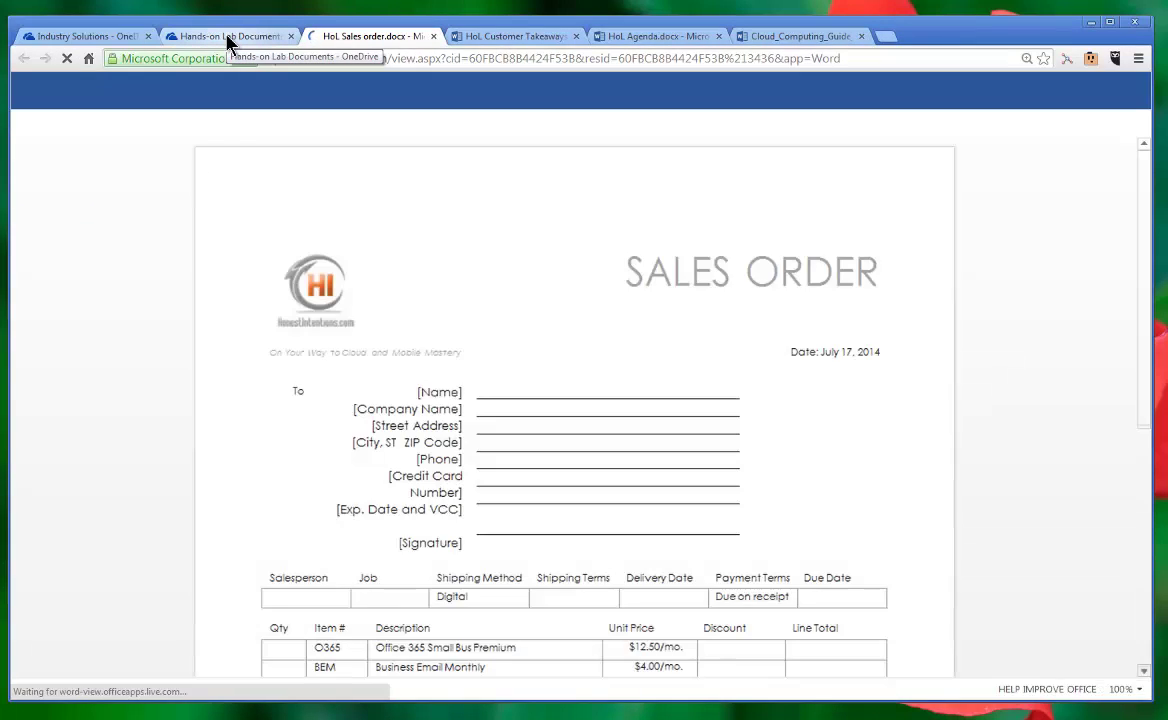
pyautogui.scroll(-3, 225, 259)
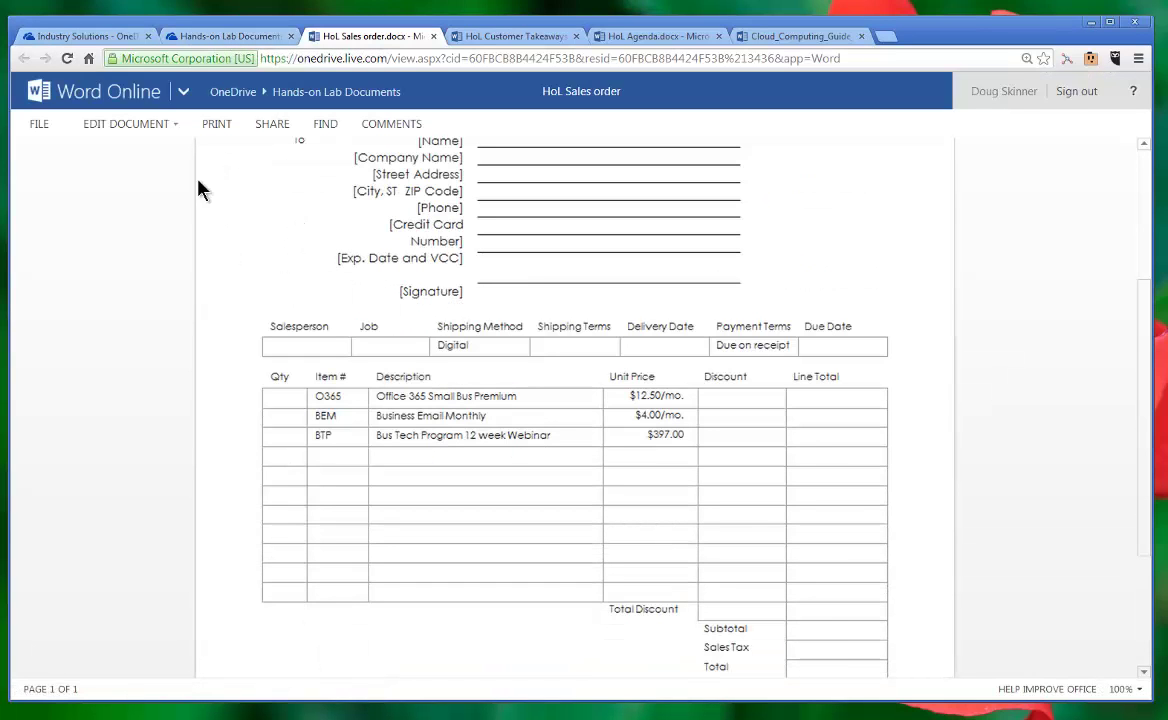
pyautogui.click(212, 36)
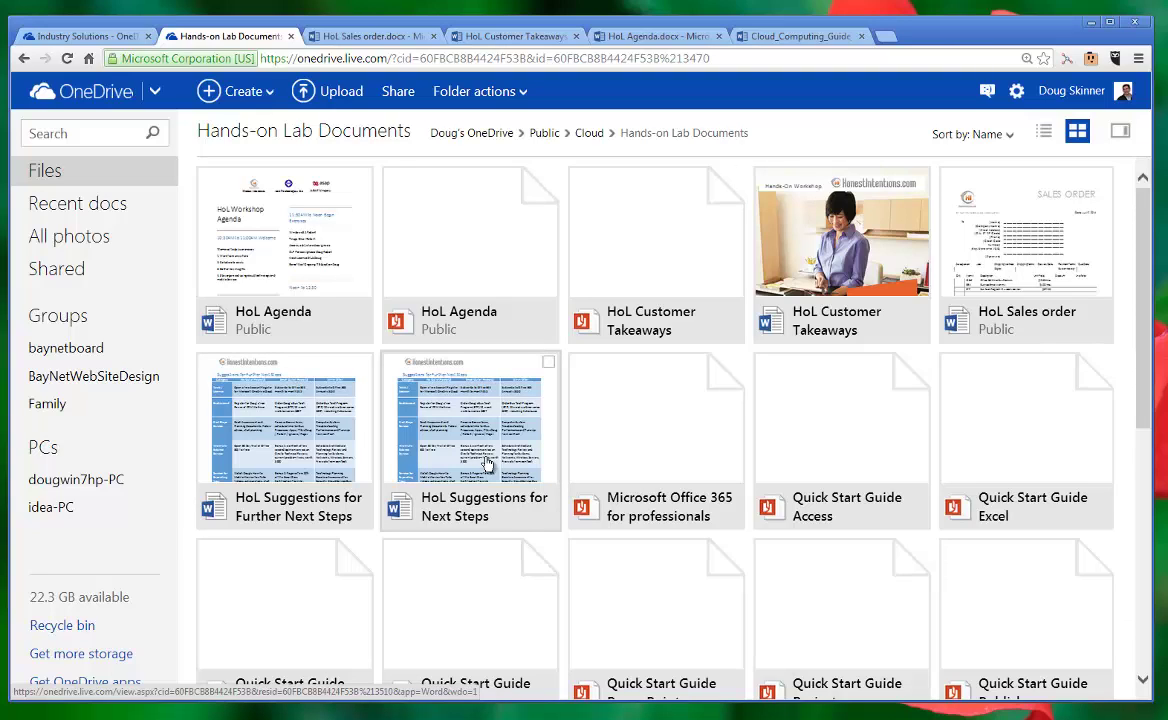
pyautogui.scroll(-1, 487, 463)
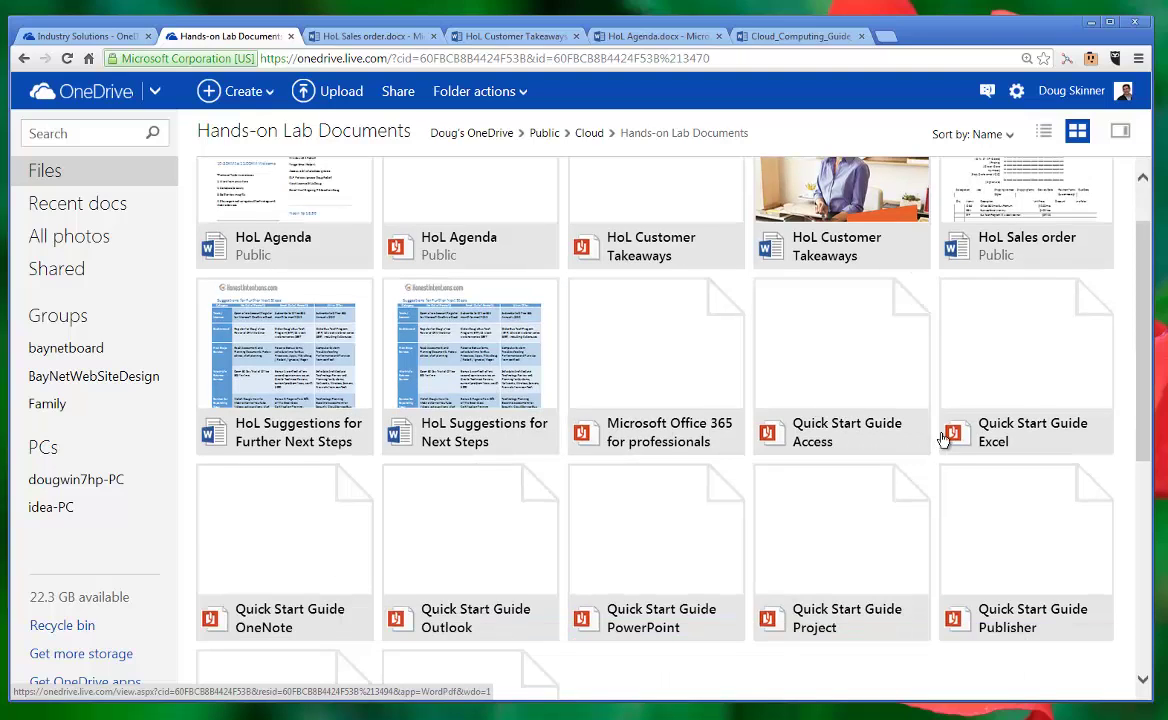
pyautogui.scroll(-1, 680, 450)
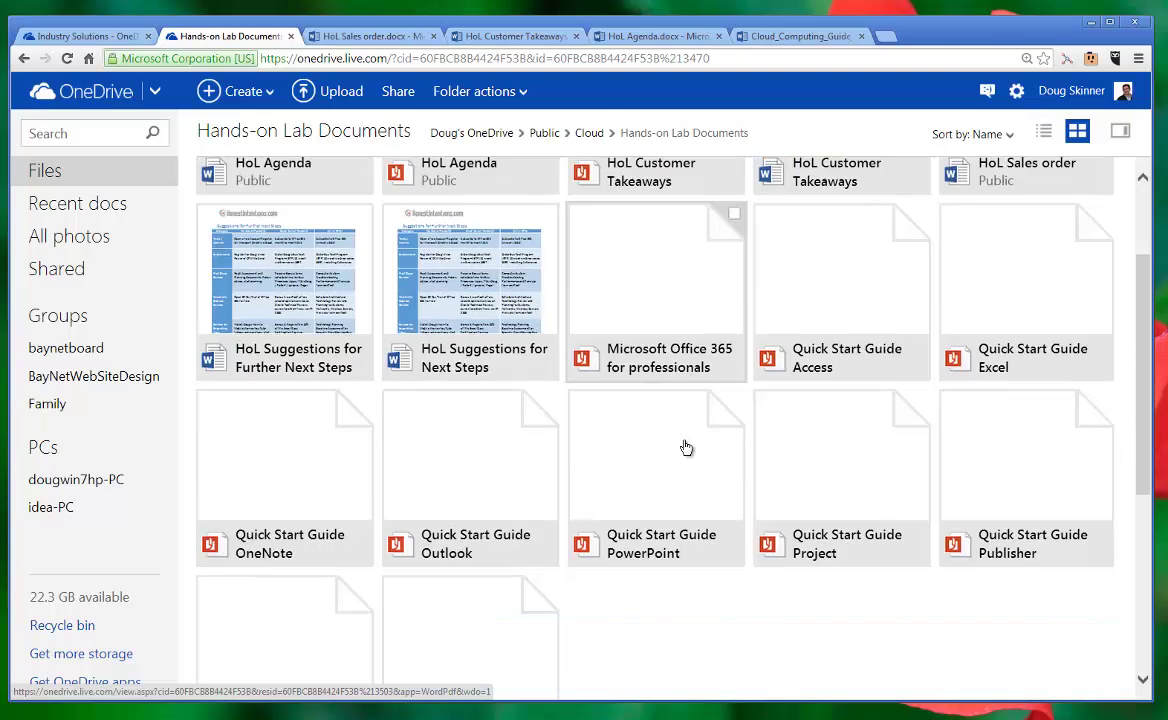
# Step: Open the Quick Start Guide Outlook and scroll down through pages 1 to 5
pyautogui.click(495, 556)
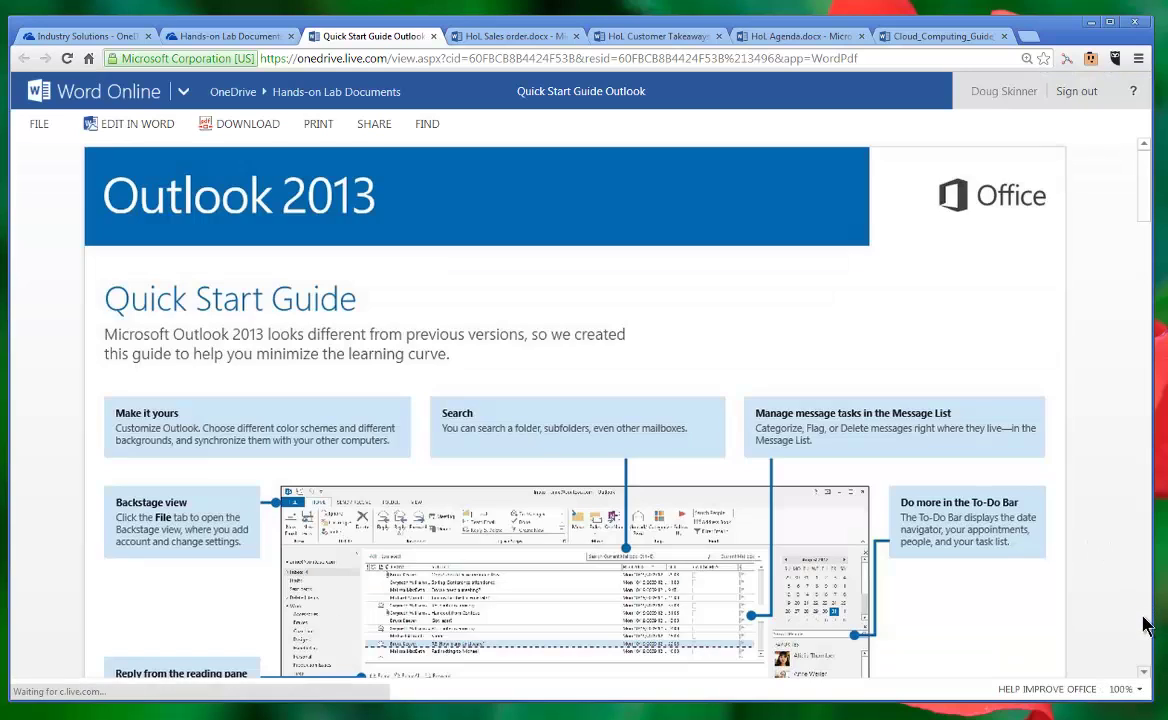
pyautogui.scroll(-2, 1135, 622)
pyautogui.scroll(2, 1135, 625)
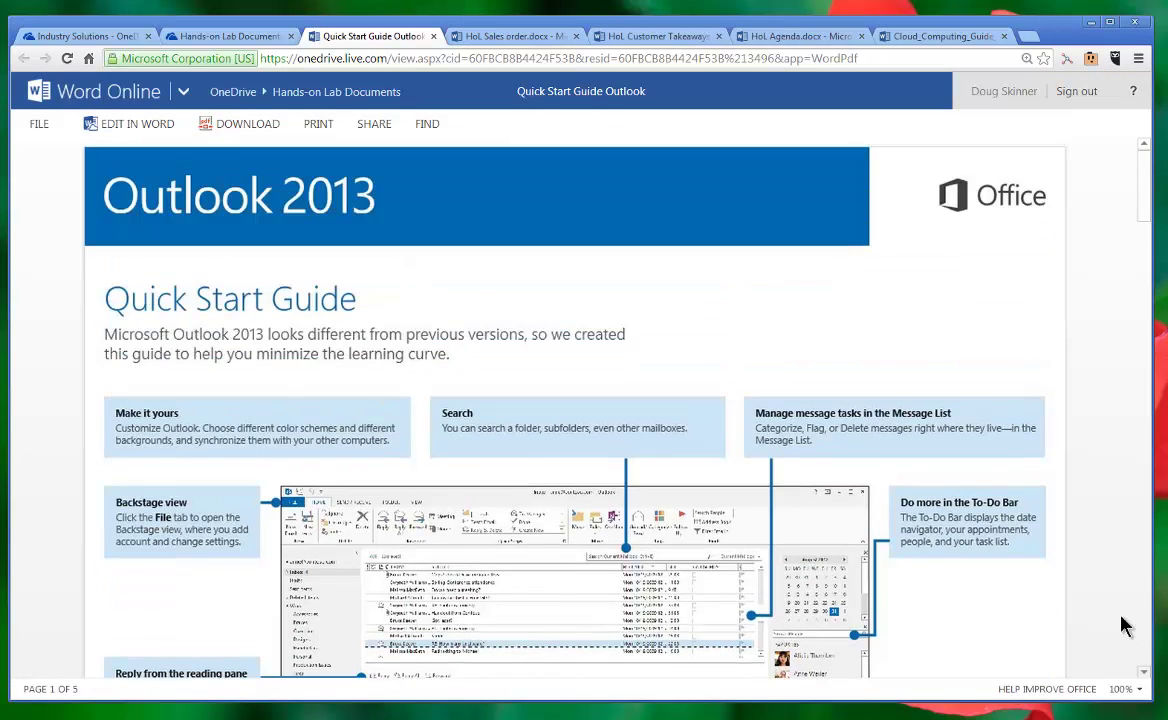
pyautogui.scroll(-2, 1125, 625)
pyautogui.scroll(-1, 1125, 625)
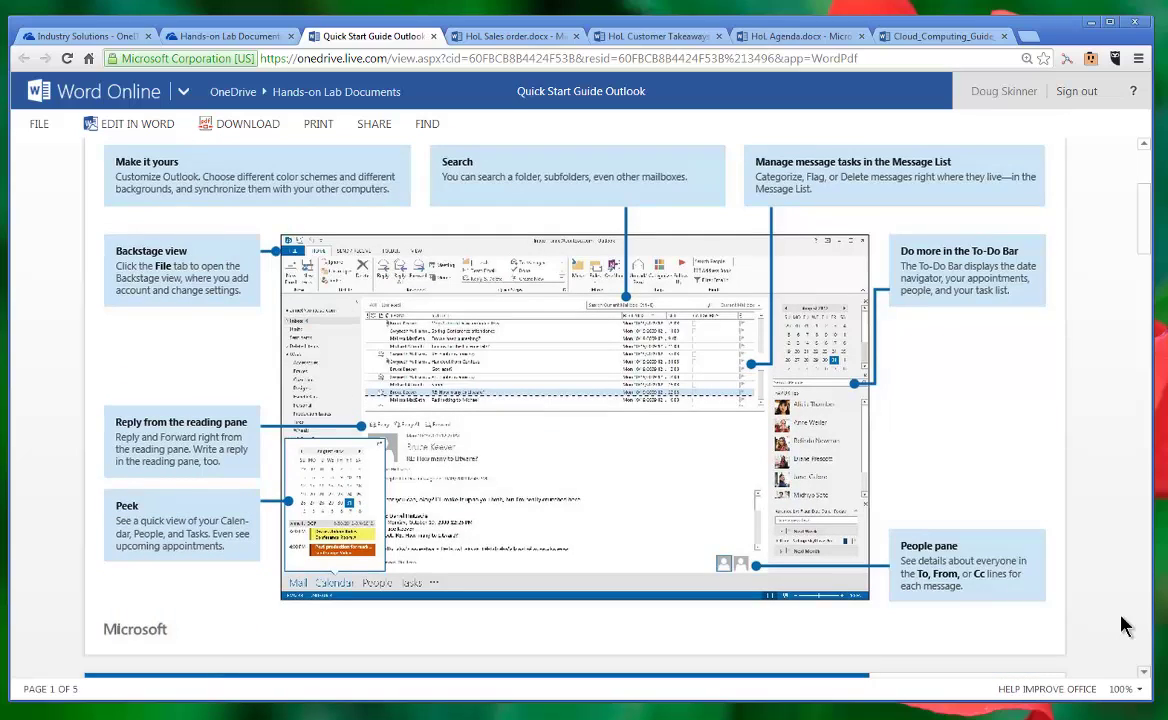
pyautogui.scroll(-4, 1121, 625)
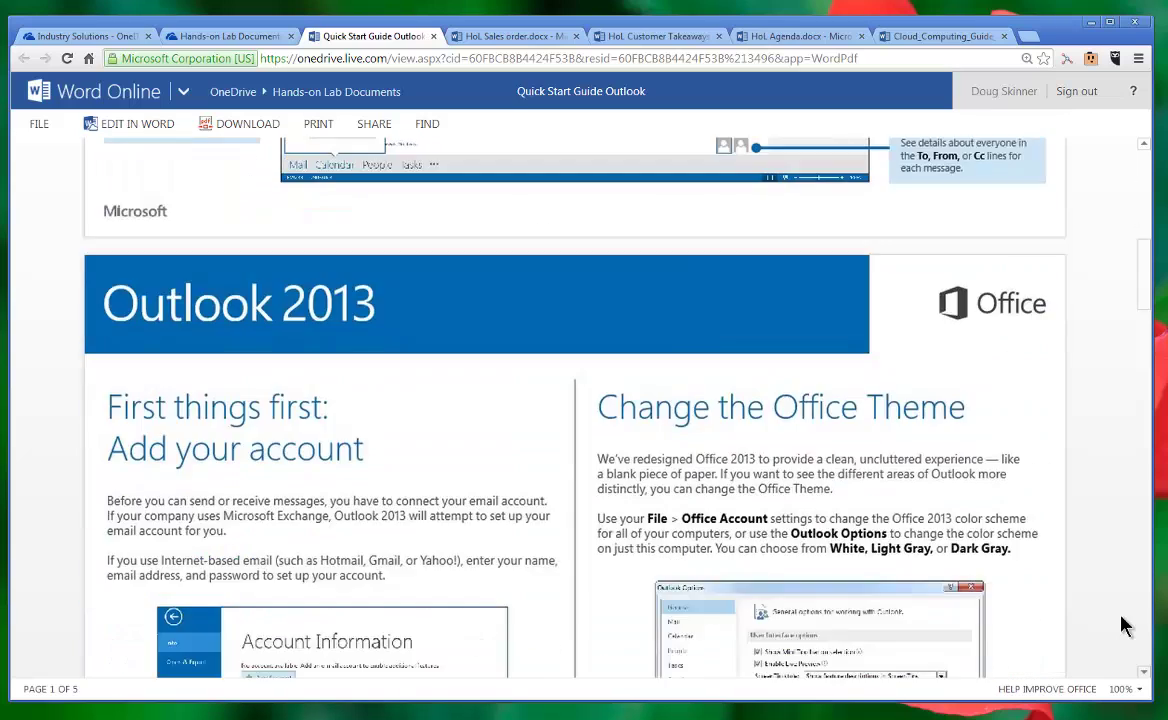
pyautogui.scroll(-5, 1121, 625)
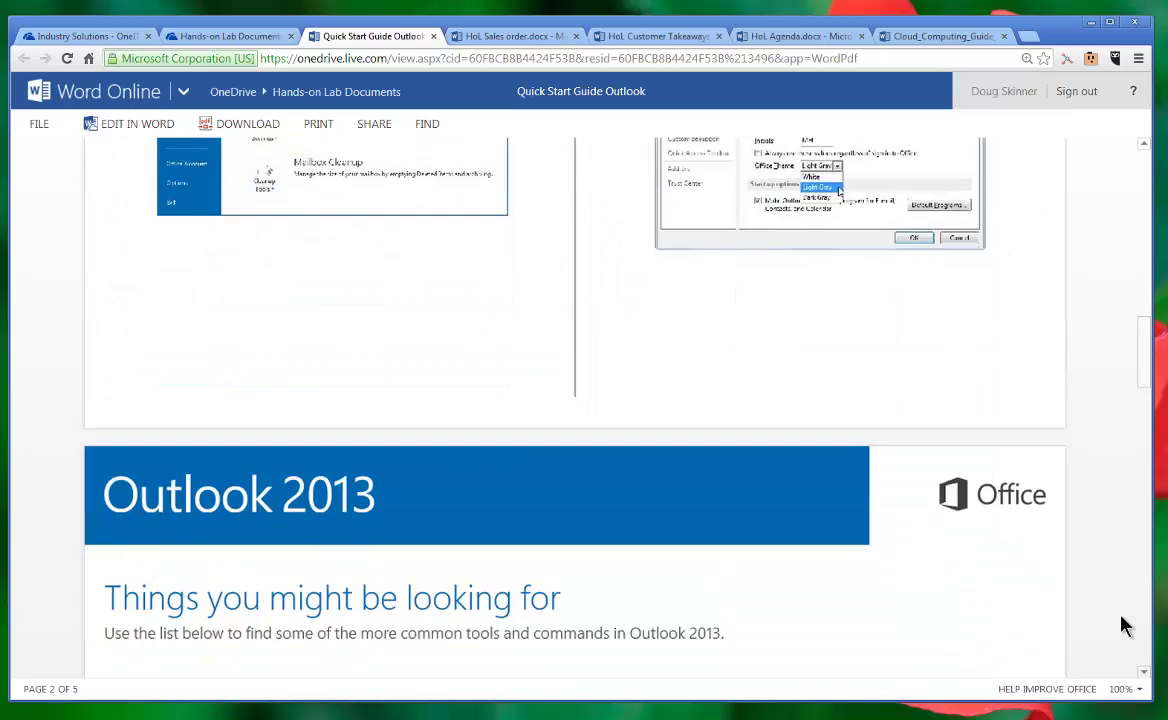
pyautogui.scroll(-5, 1121, 625)
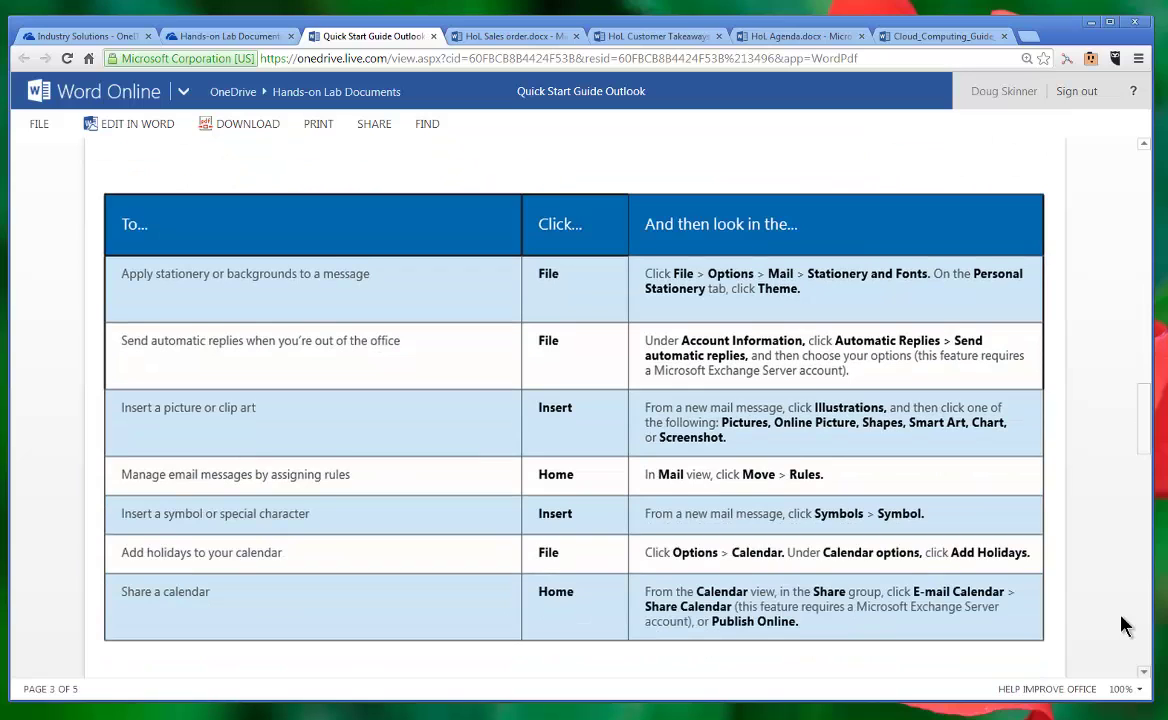
pyautogui.scroll(-6, 1121, 625)
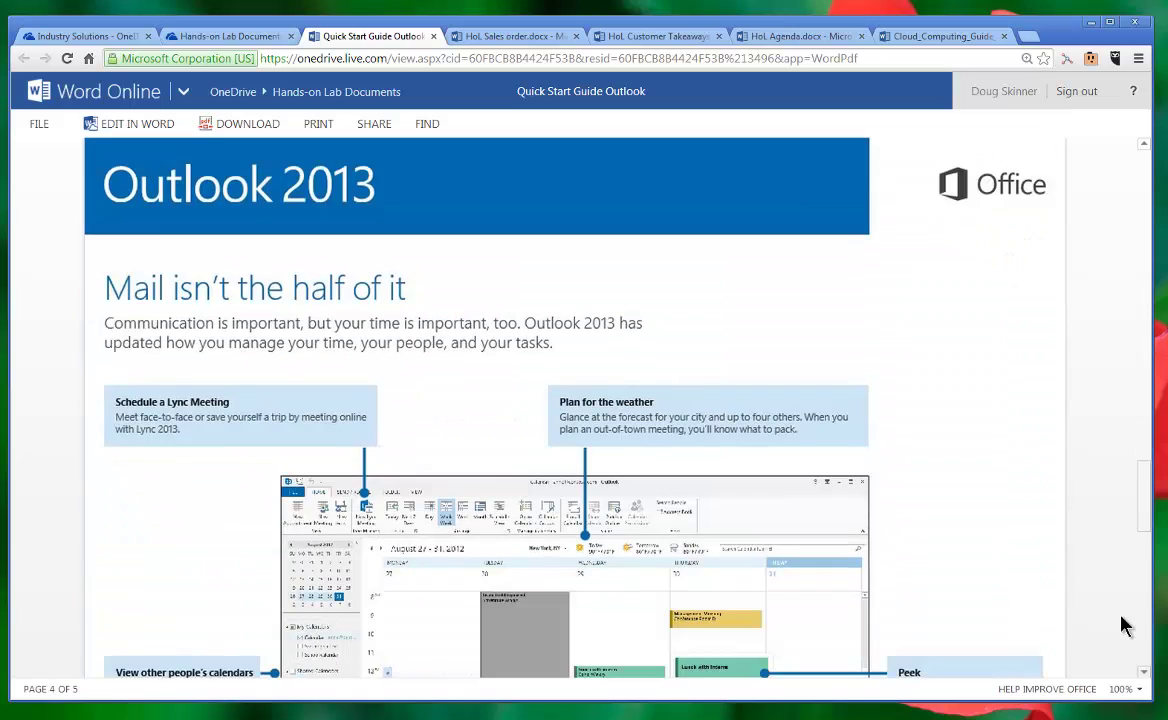
pyautogui.scroll(-7, 1121, 625)
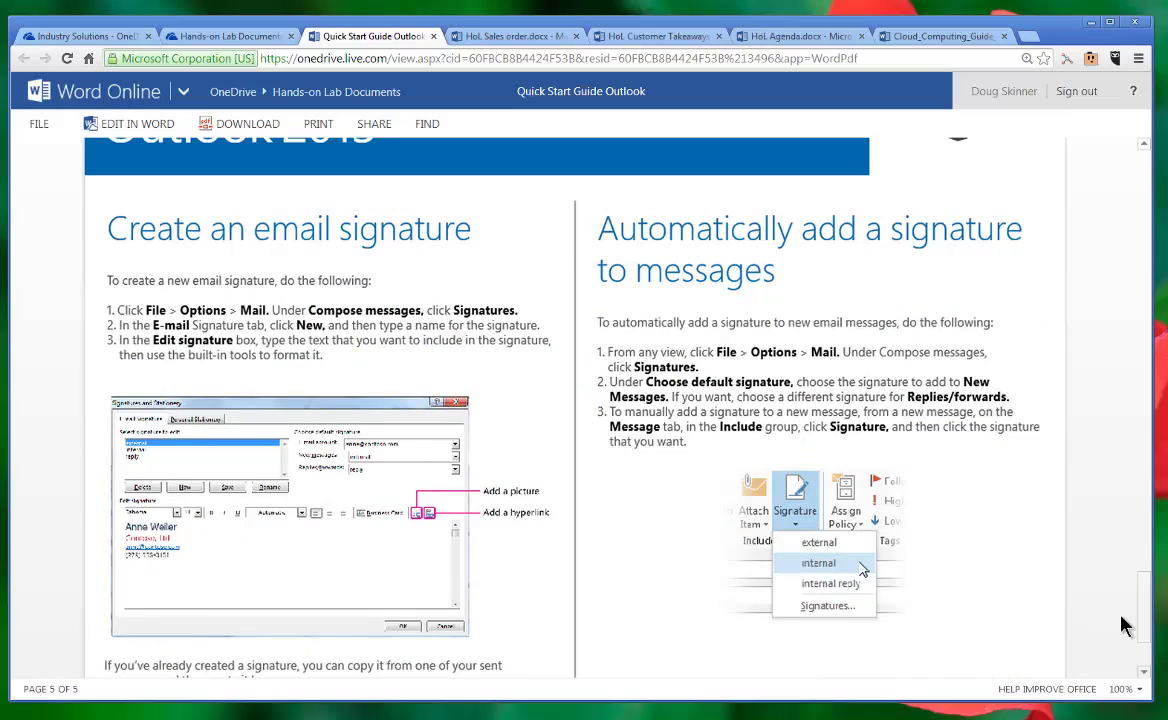
pyautogui.scroll(-2, 1121, 625)
# Step: Scroll back up to page 1 and return to the Hands-on Lab Documents tab
pyautogui.scroll(20, 1121, 625)
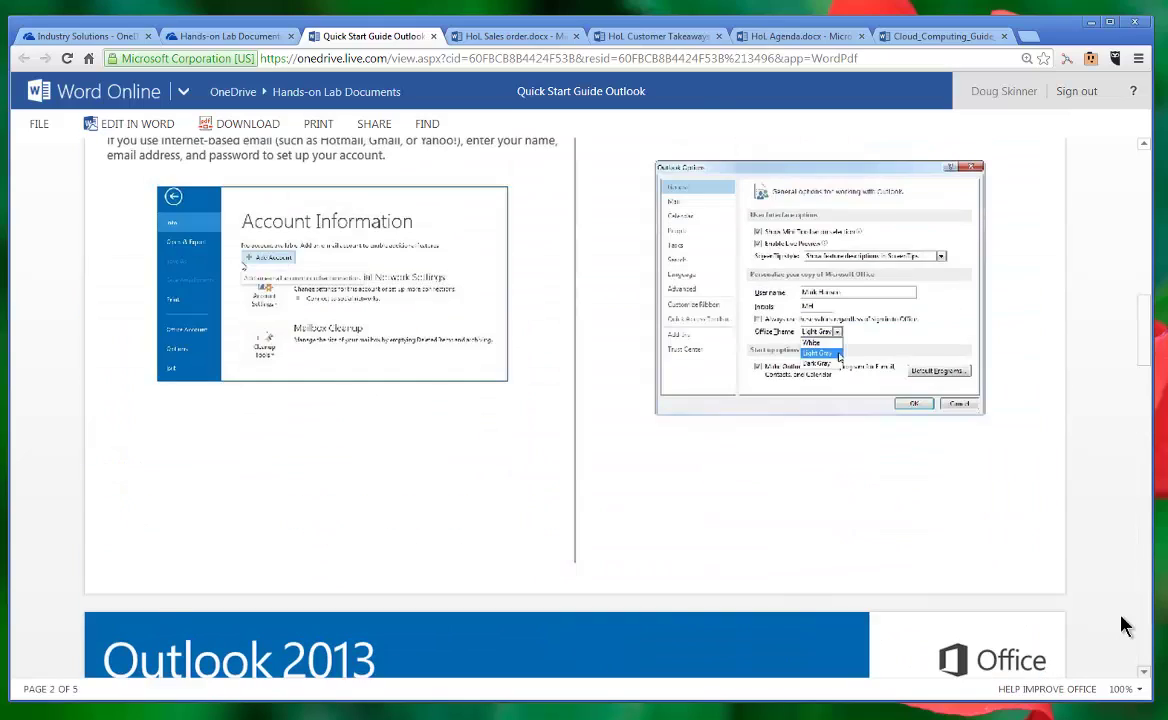
pyautogui.scroll(4, 1121, 625)
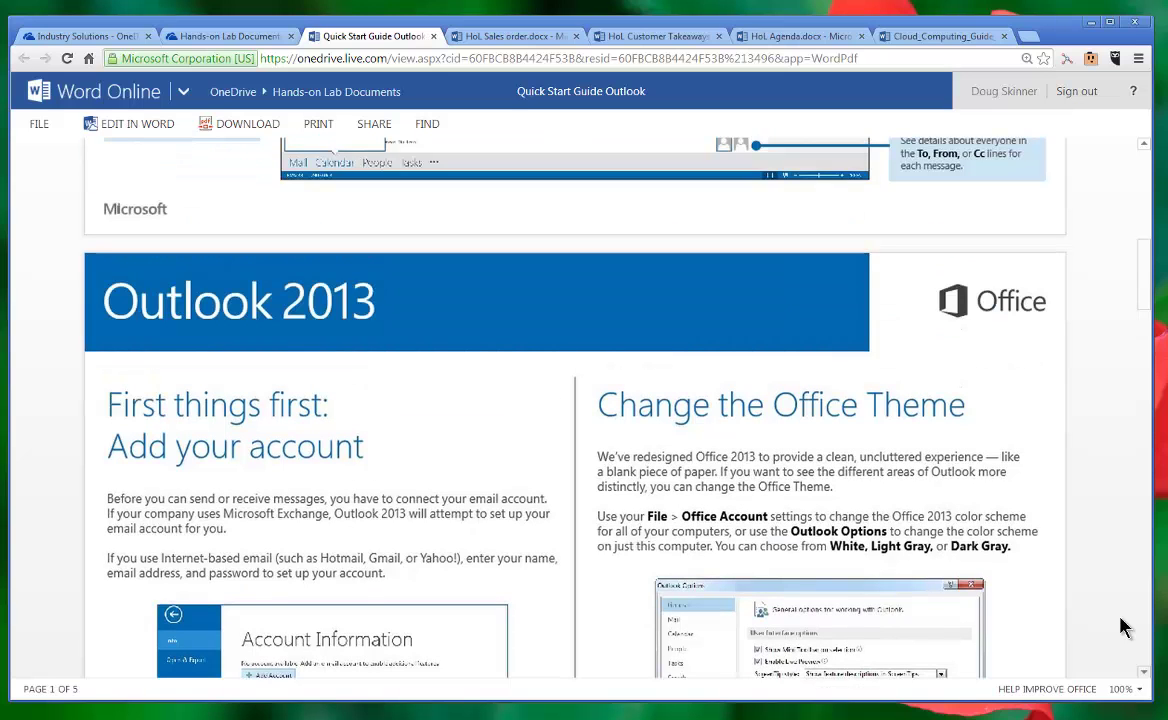
pyautogui.scroll(6, 1121, 625)
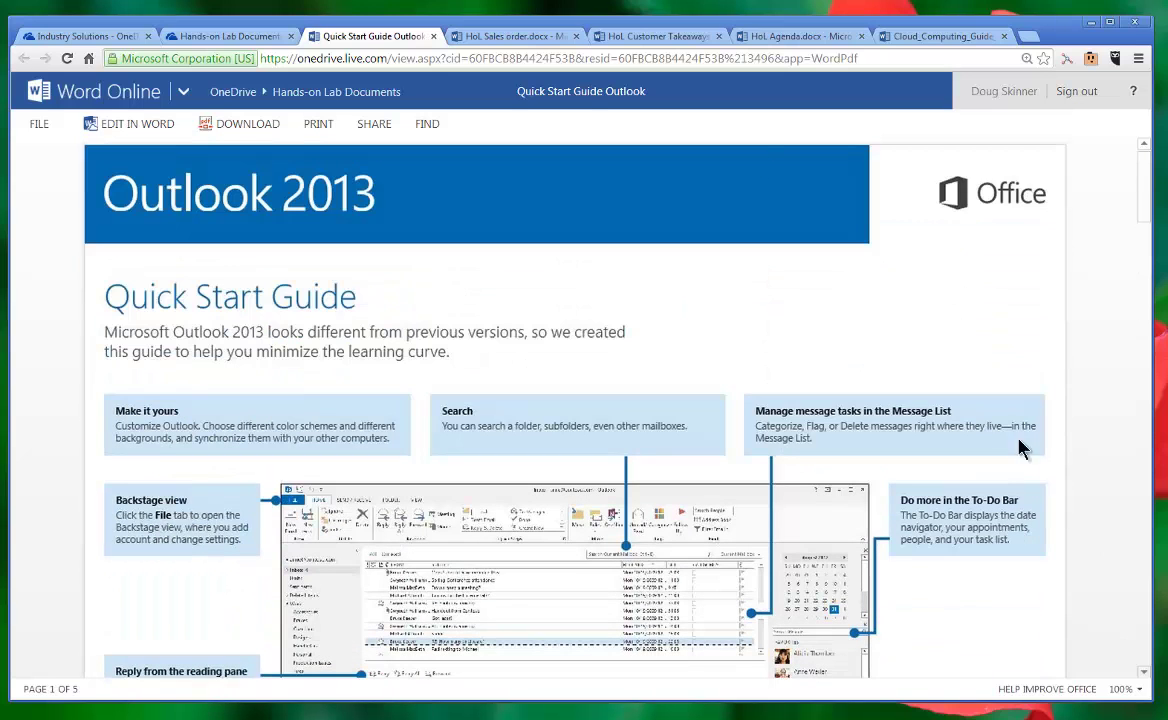
pyautogui.click(250, 40)
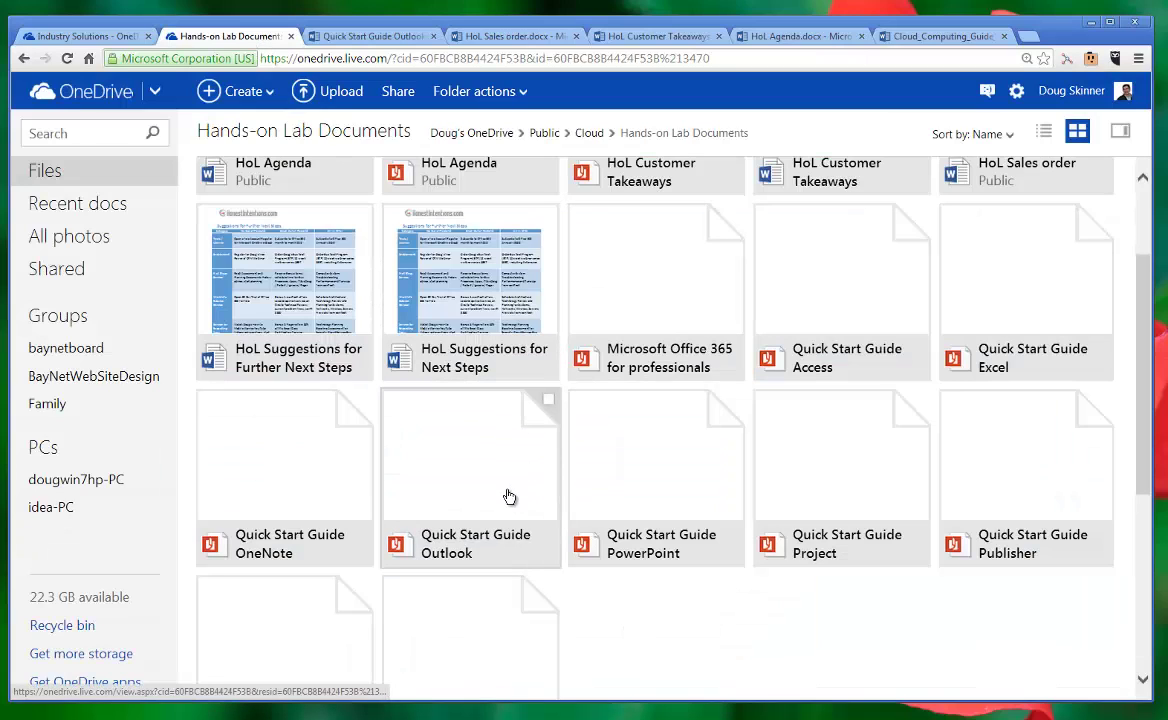
# Step: Switch back to the Quick Start Guide Outlook tab
pyautogui.click(405, 37)
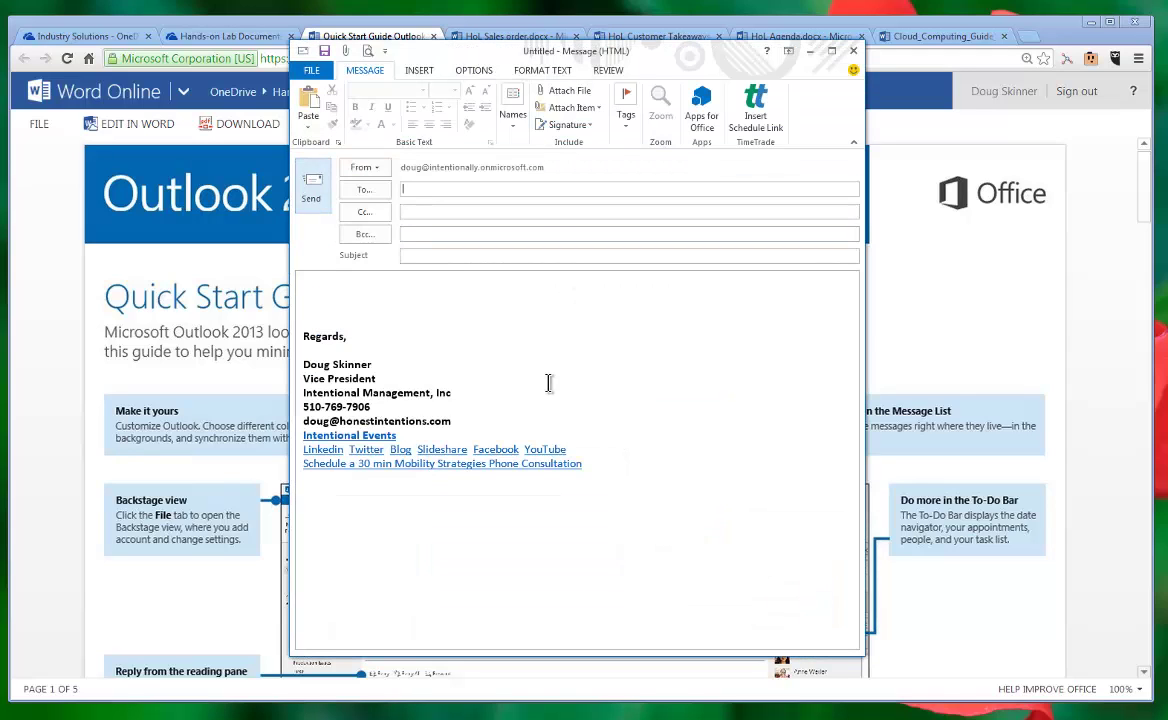
# Step: Select the message's signature block and open the signature management settings
pyautogui.moveTo(298, 365); pyautogui.dragTo(585, 470)
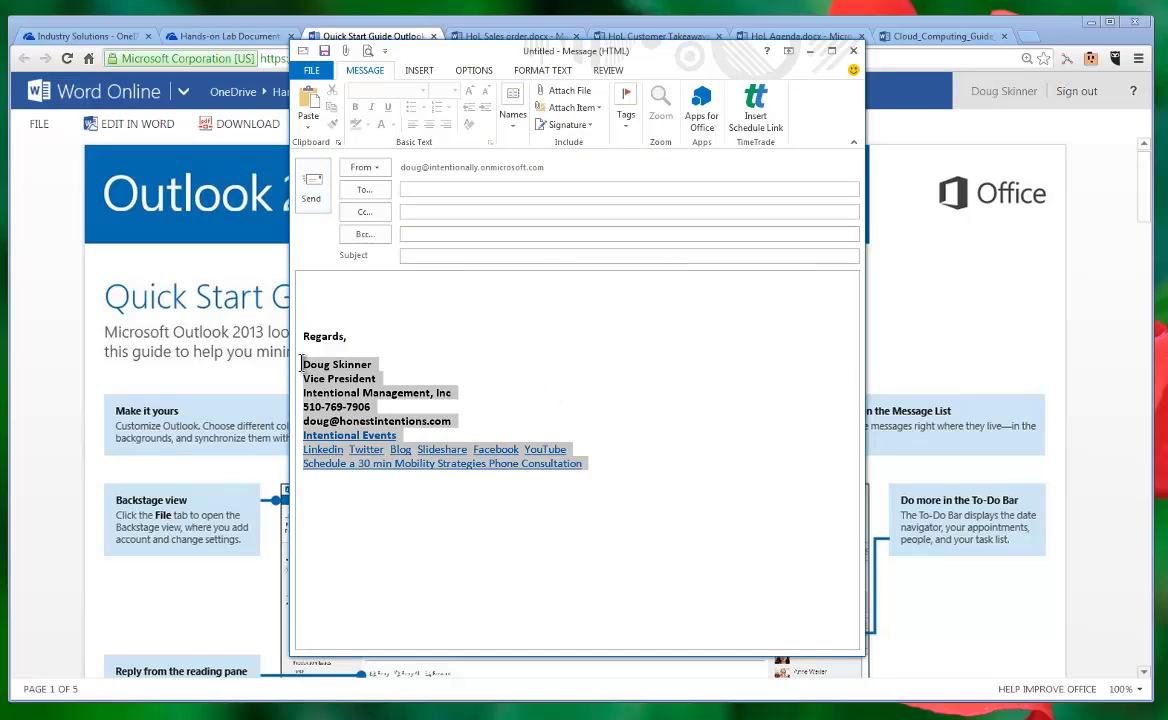
pyautogui.click(592, 125)
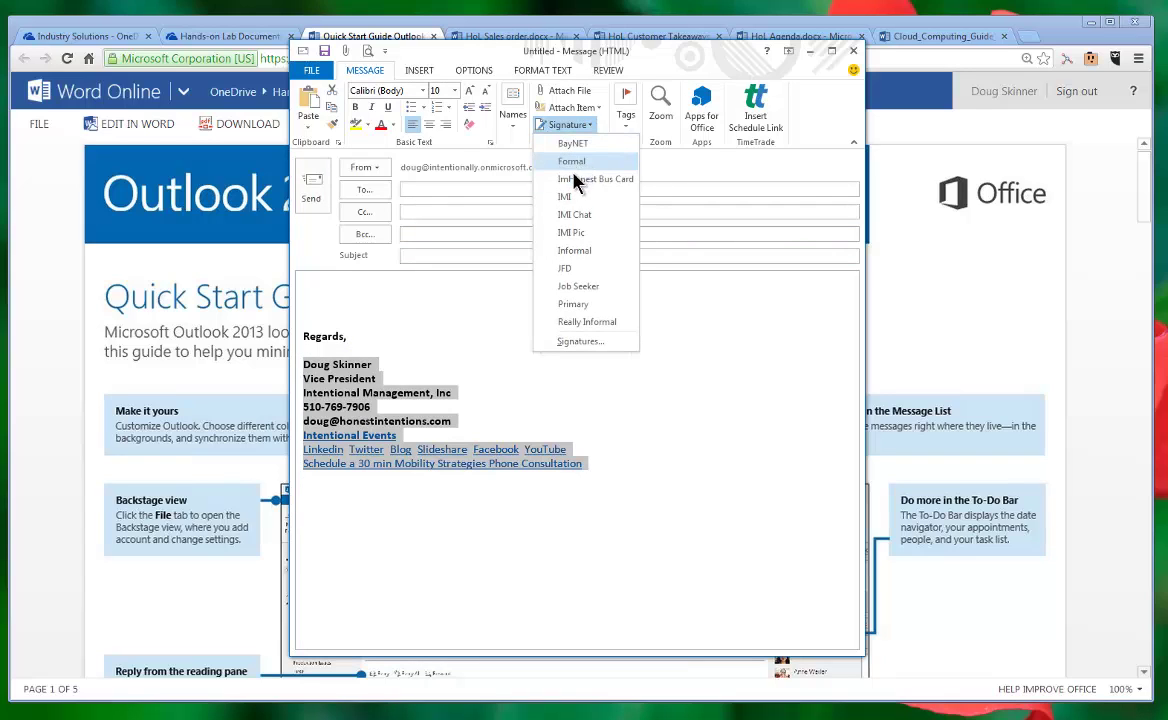
pyautogui.click(582, 344)
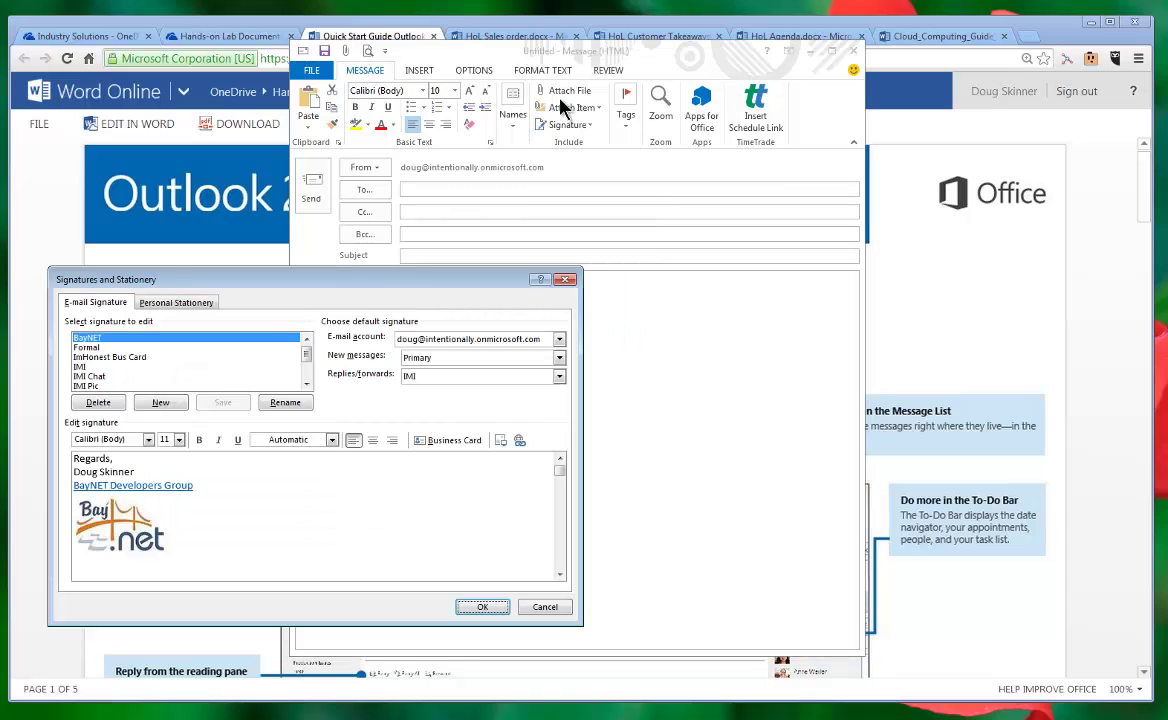
# Step: Preview the Formal, ImHonest Bus Card, IMI and Really Informal signatures, then cancel
pyautogui.moveTo(493, 282); pyautogui.dragTo(797, 176)
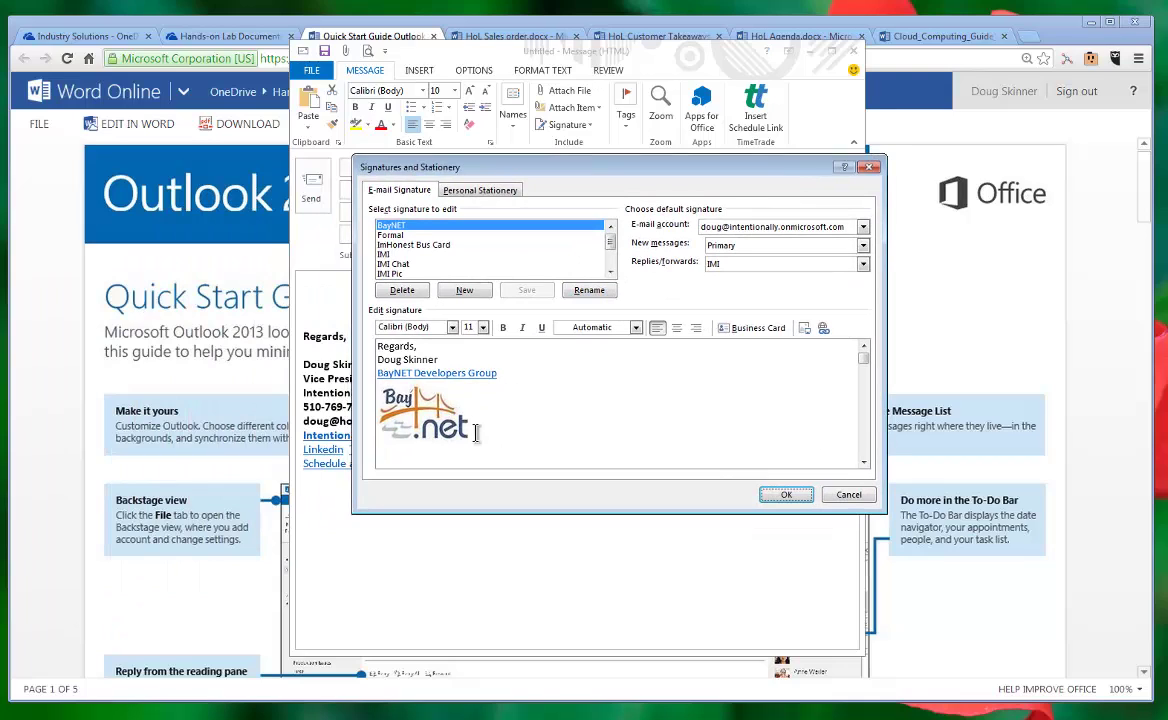
pyautogui.click(400, 236)
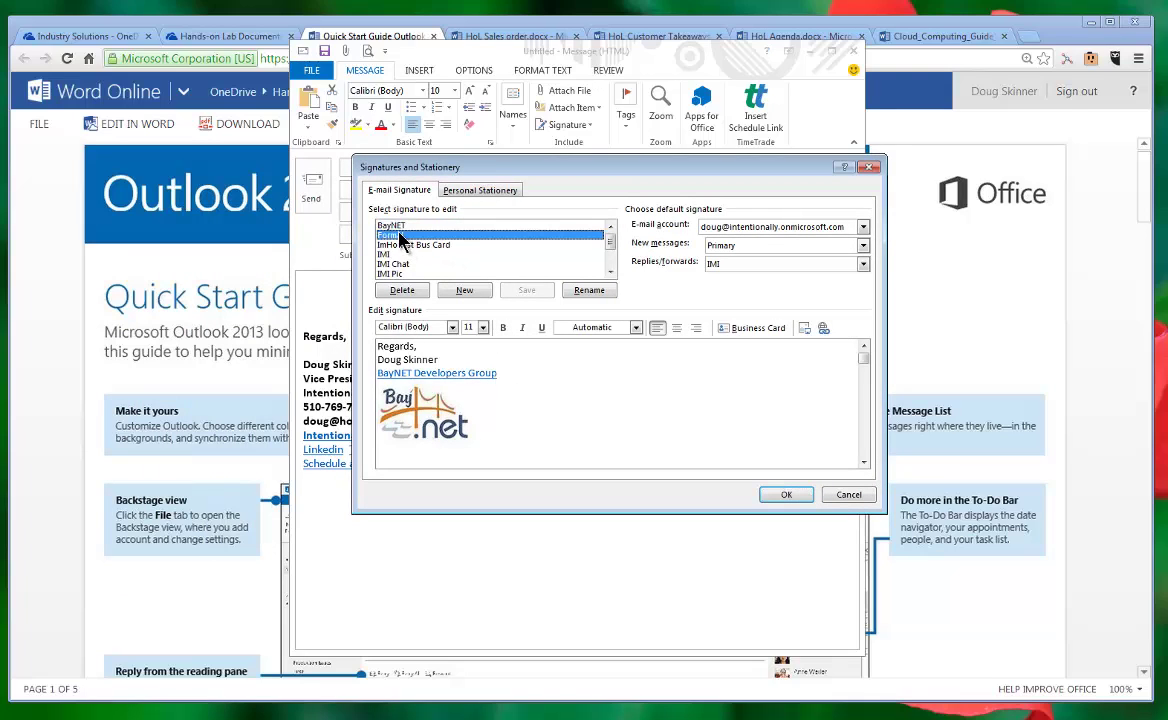
pyautogui.click(398, 246)
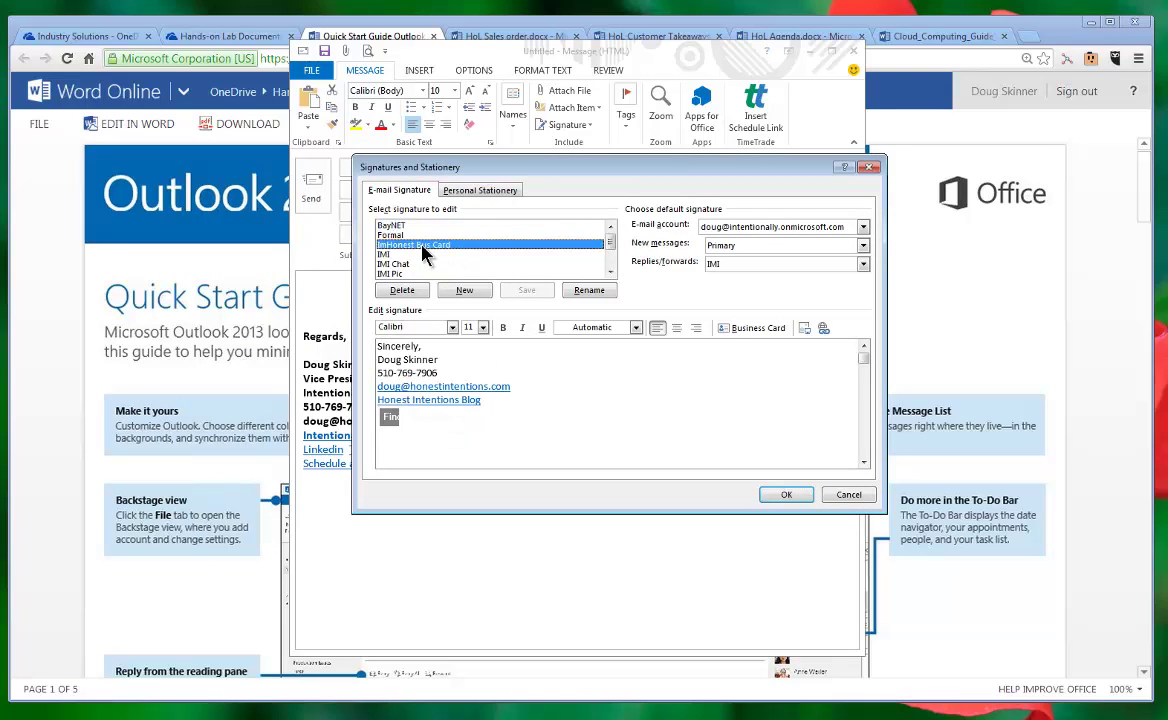
pyautogui.click(396, 255)
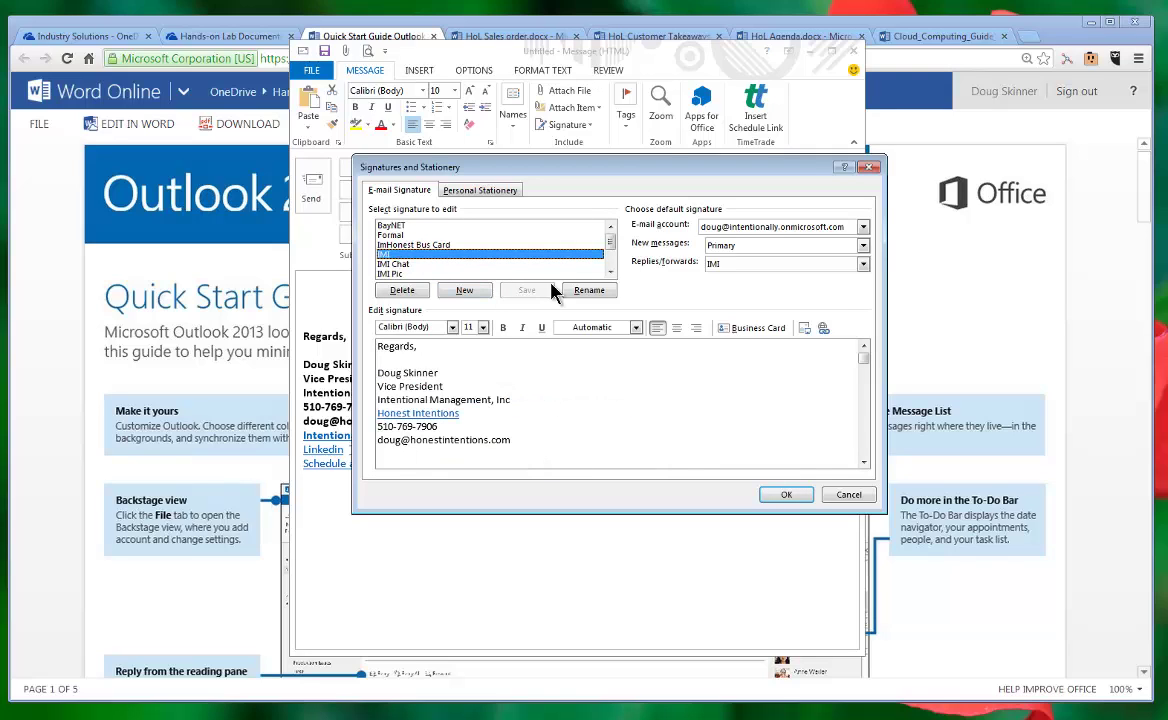
pyautogui.scroll(-2, 610, 269)
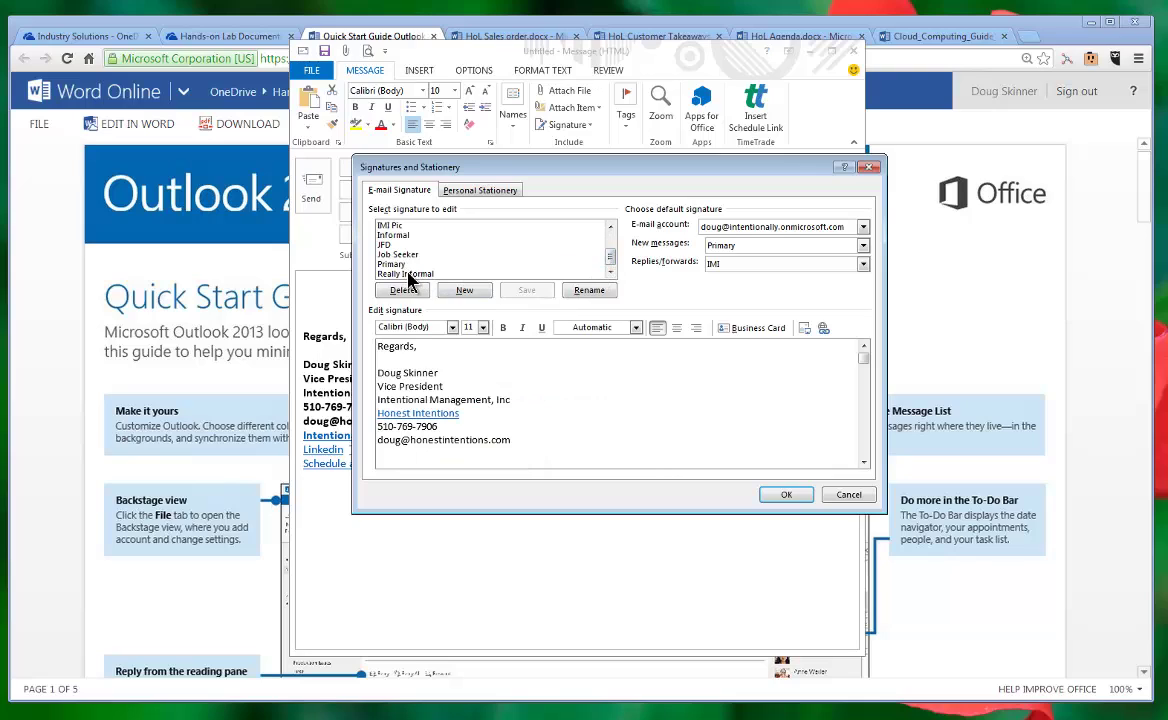
pyautogui.click(403, 273)
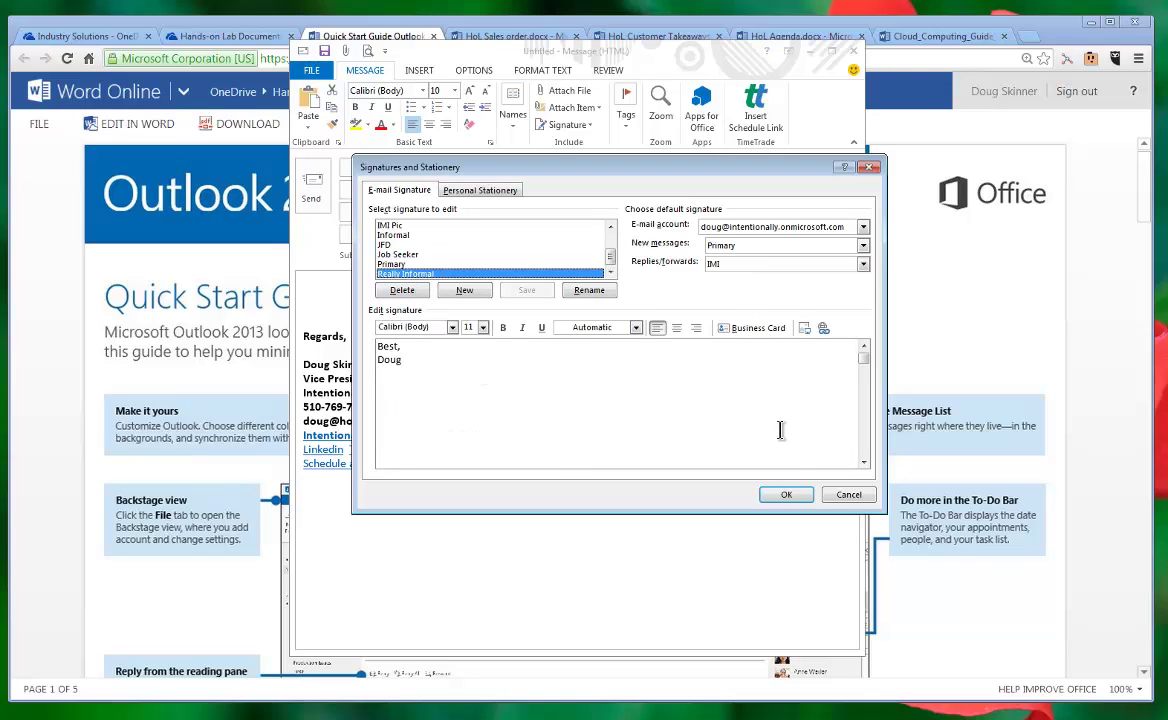
pyautogui.click(848, 494)
# Step: Insert the Really Informal signature, then close the message choosing not to save
pyautogui.click(589, 130)
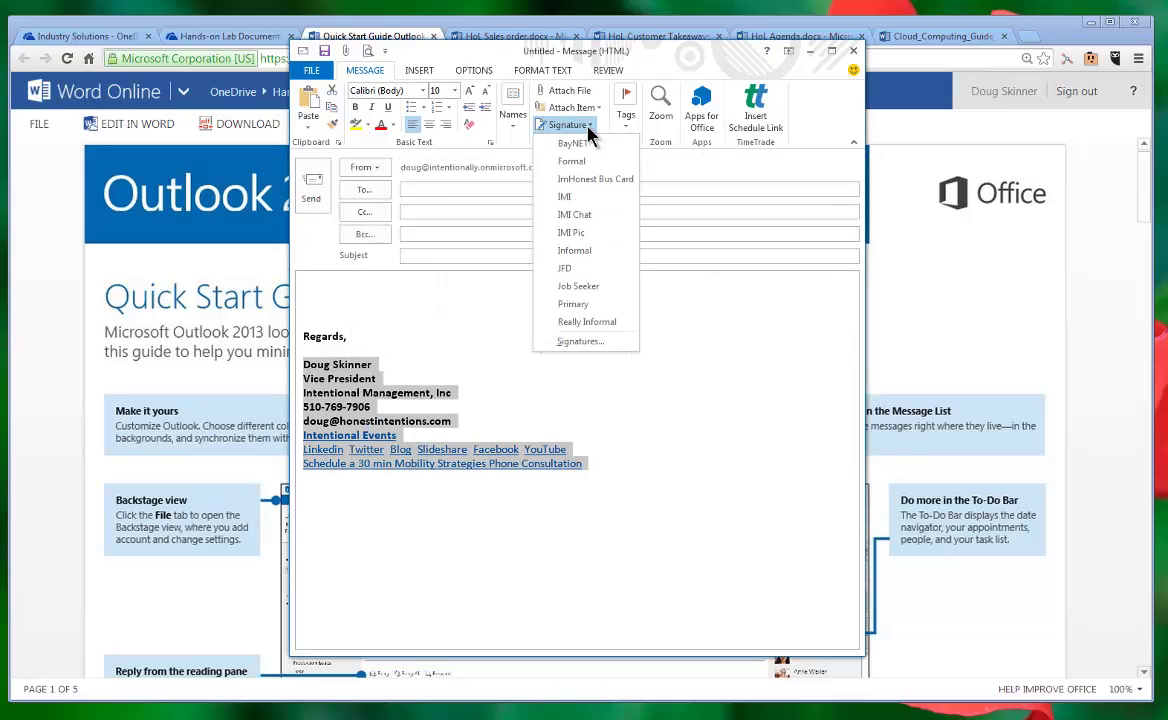
pyautogui.click(592, 323)
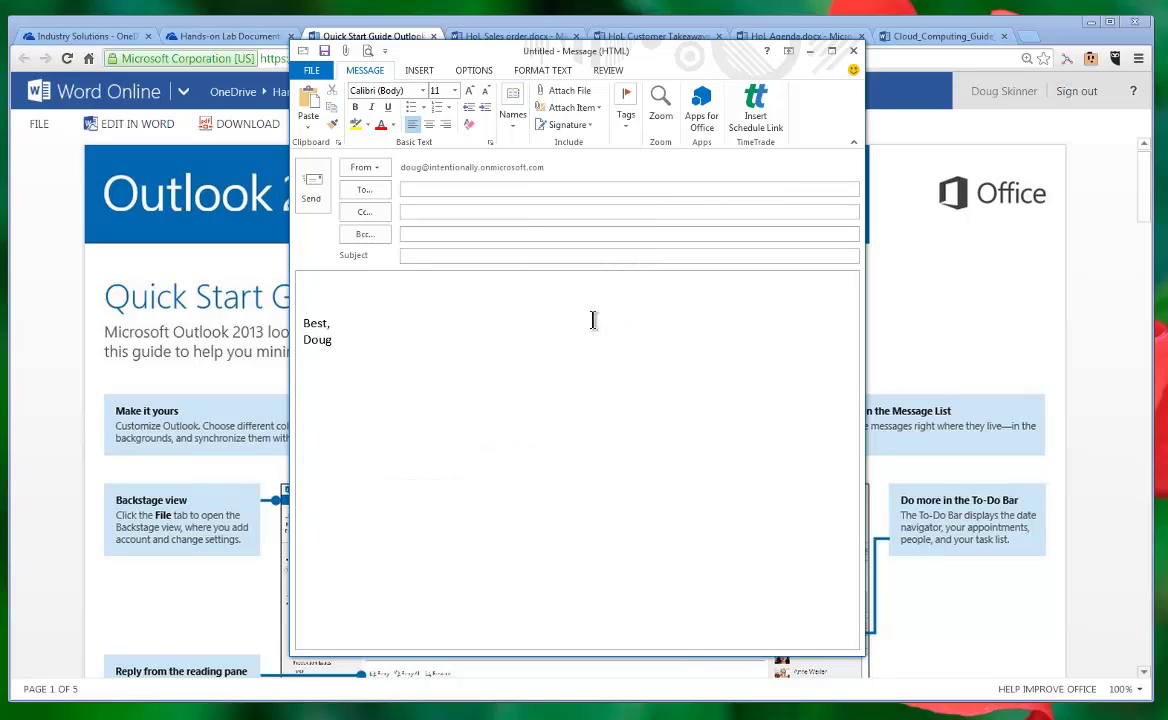
pyautogui.click(853, 52)
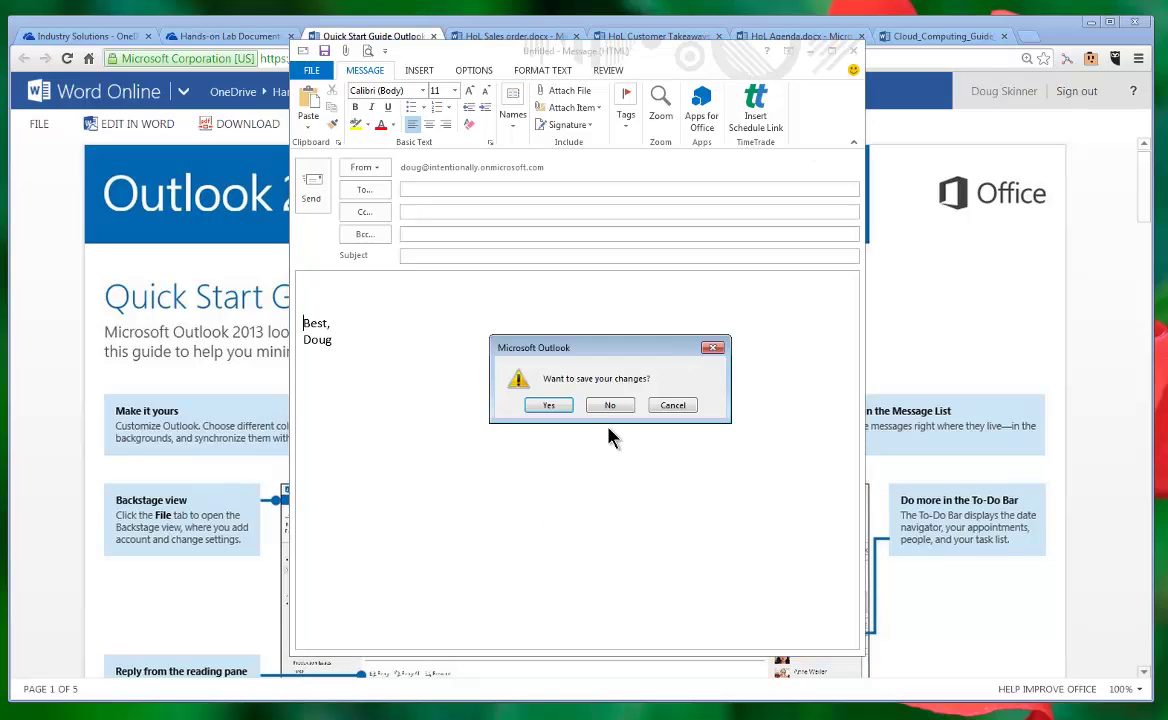
pyautogui.click(609, 405)
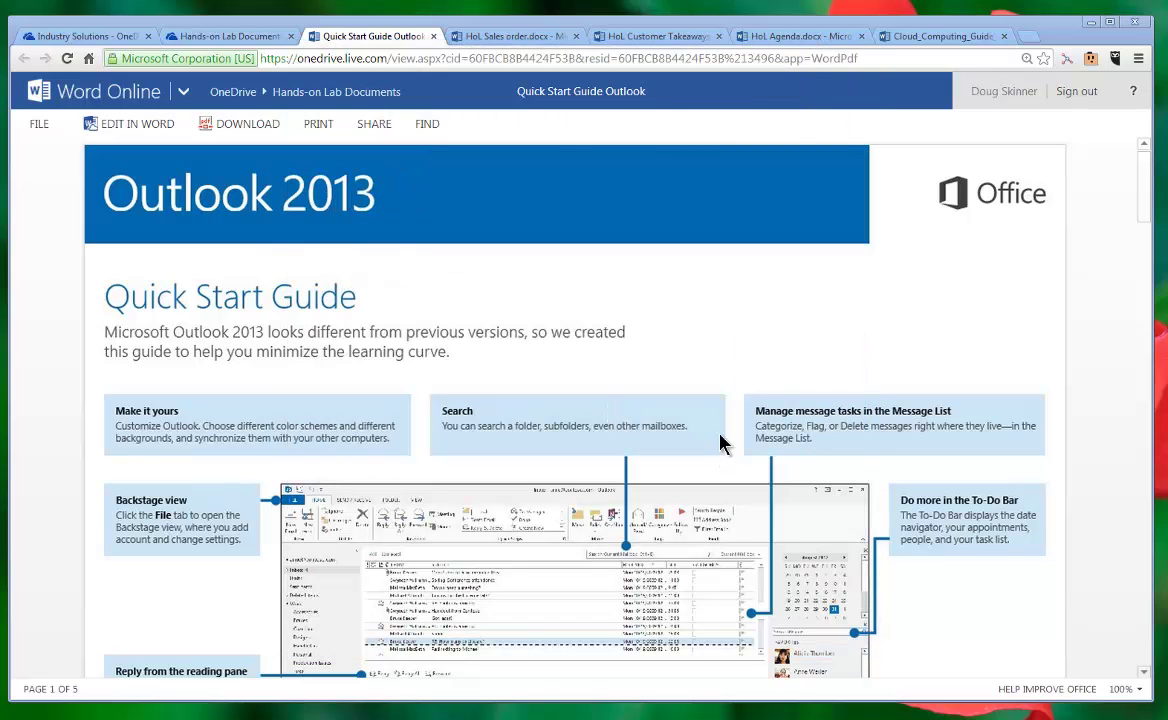
# Step: Reset the folder page zoom and open HoL Suggestions for Further Next Steps in its own tab
pyautogui.click(199, 38)
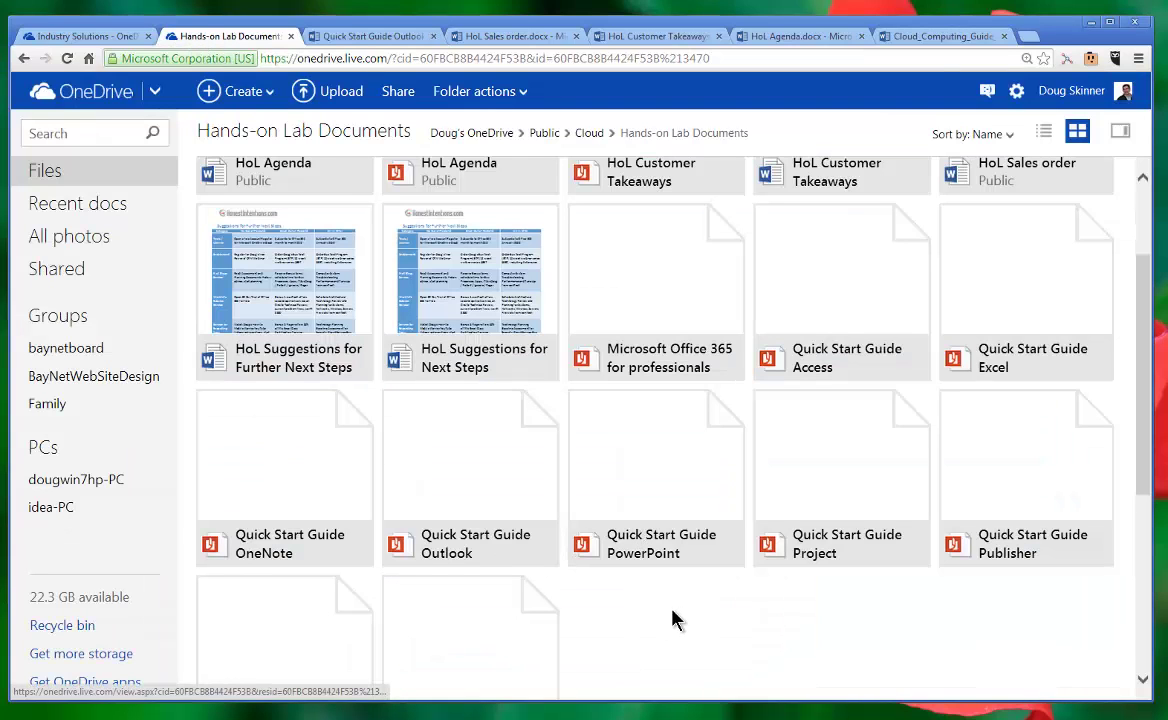
pyautogui.hotkey('ctrl', '-')
pyautogui.hotkey('ctrl', '-')
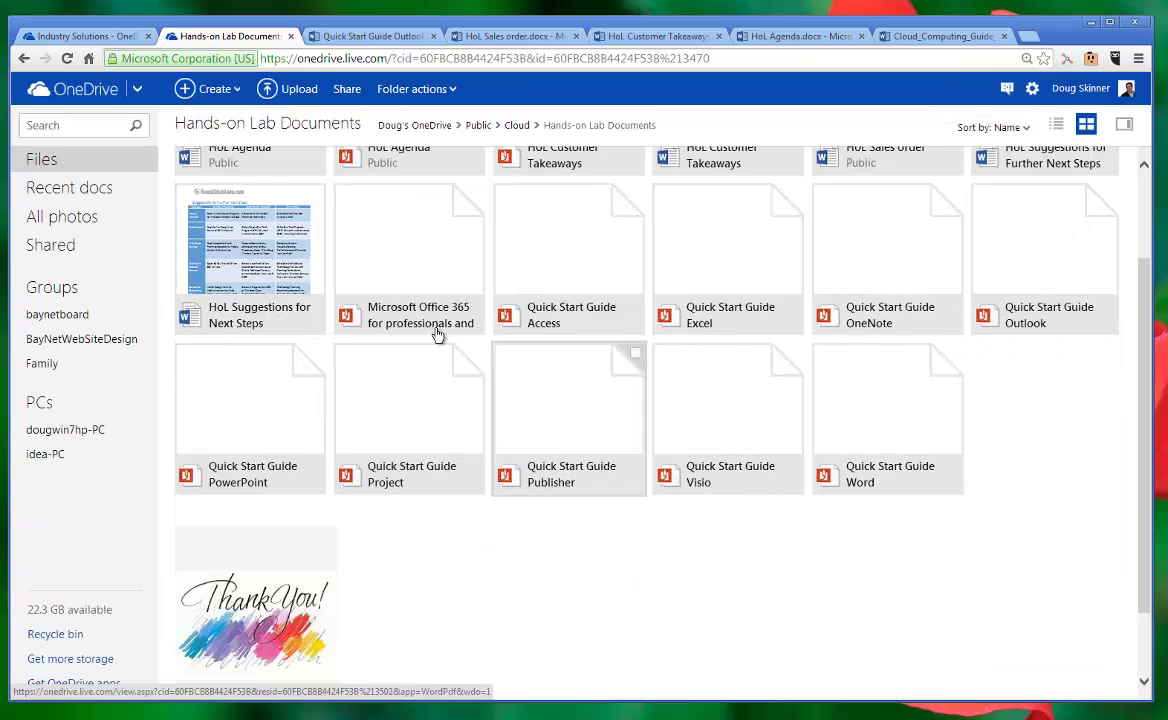
pyautogui.click(1076, 166)
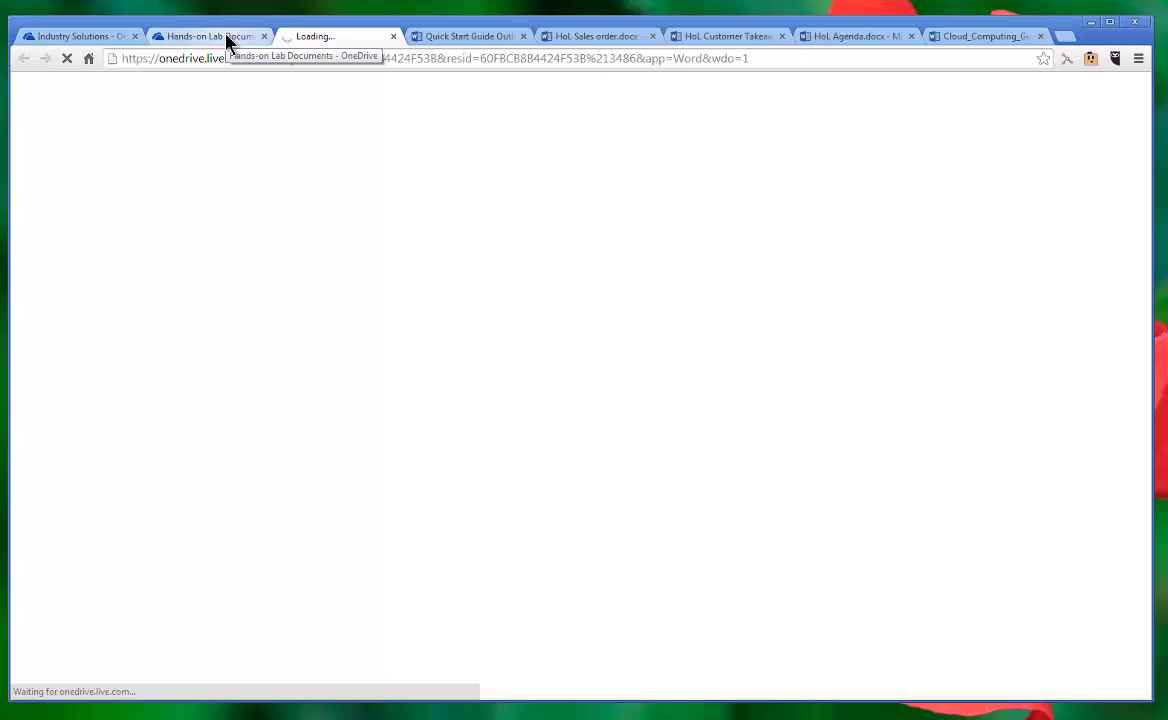
pyautogui.click(226, 40)
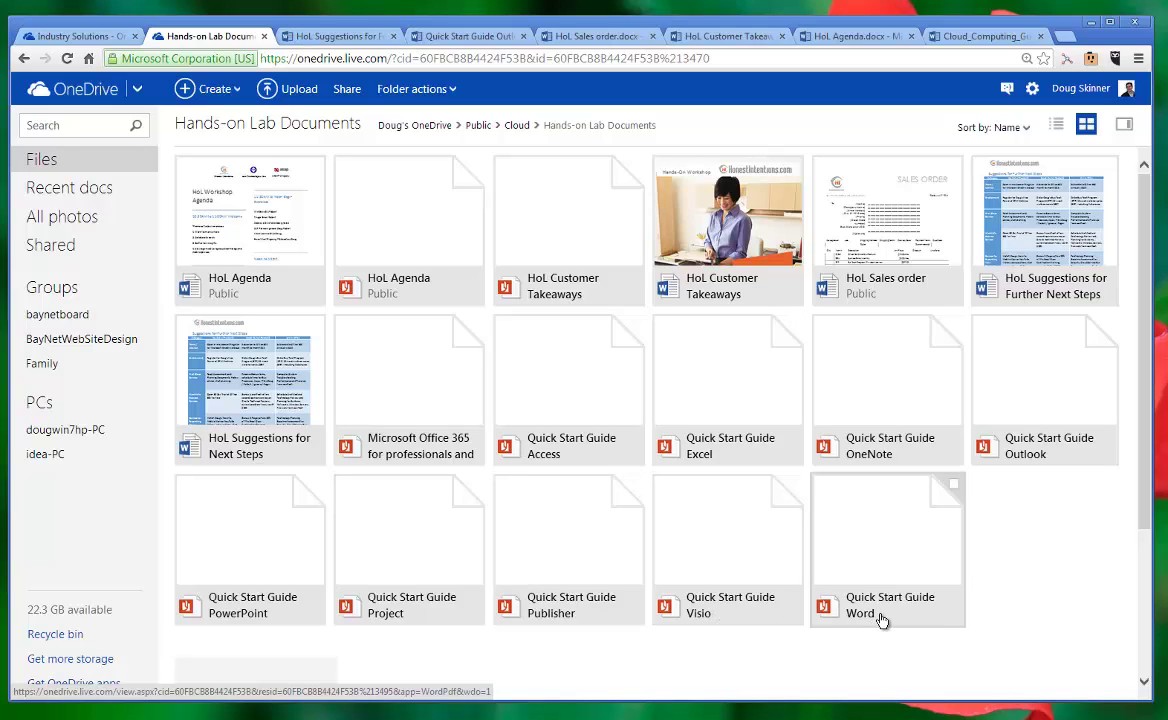
pyautogui.click(362, 37)
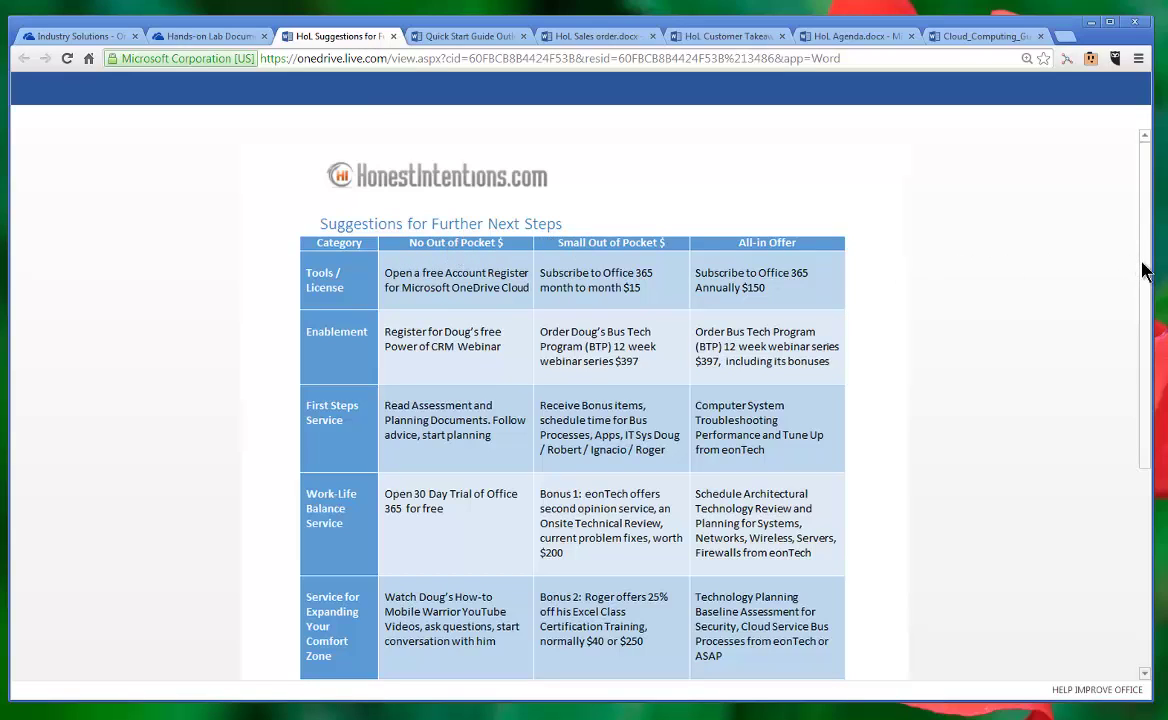
pyautogui.moveTo(1150, 270); pyautogui.dragTo(1152, 316)
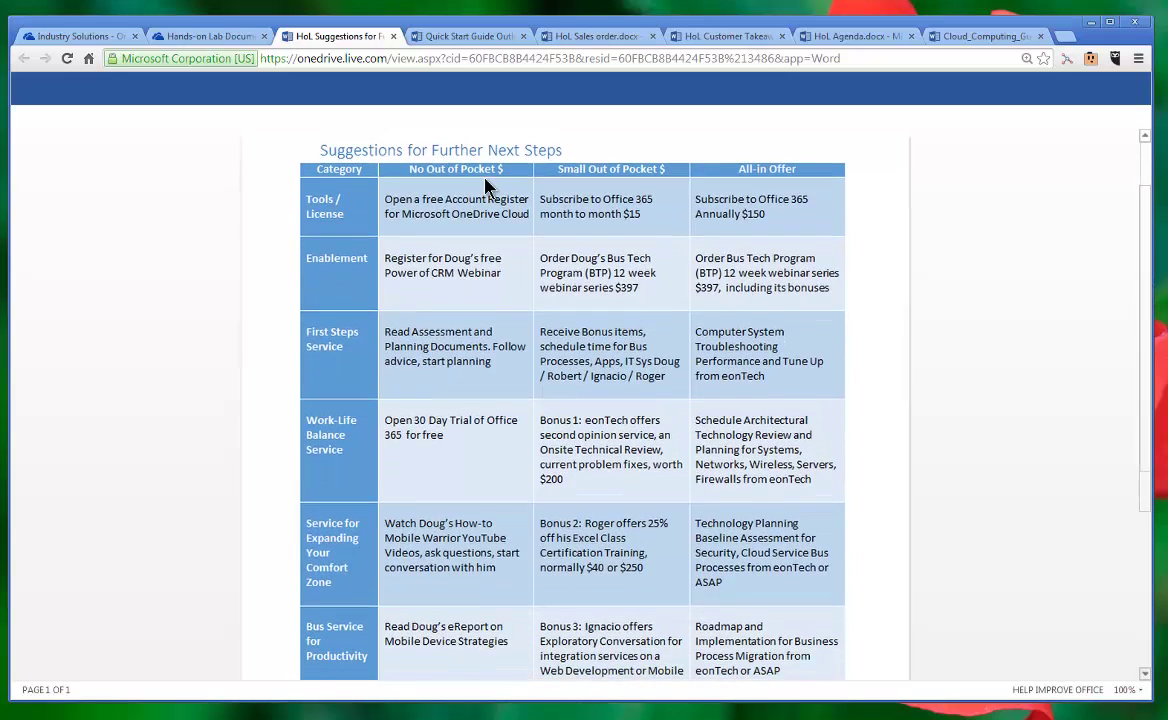
pyautogui.scroll(1, 634, 182)
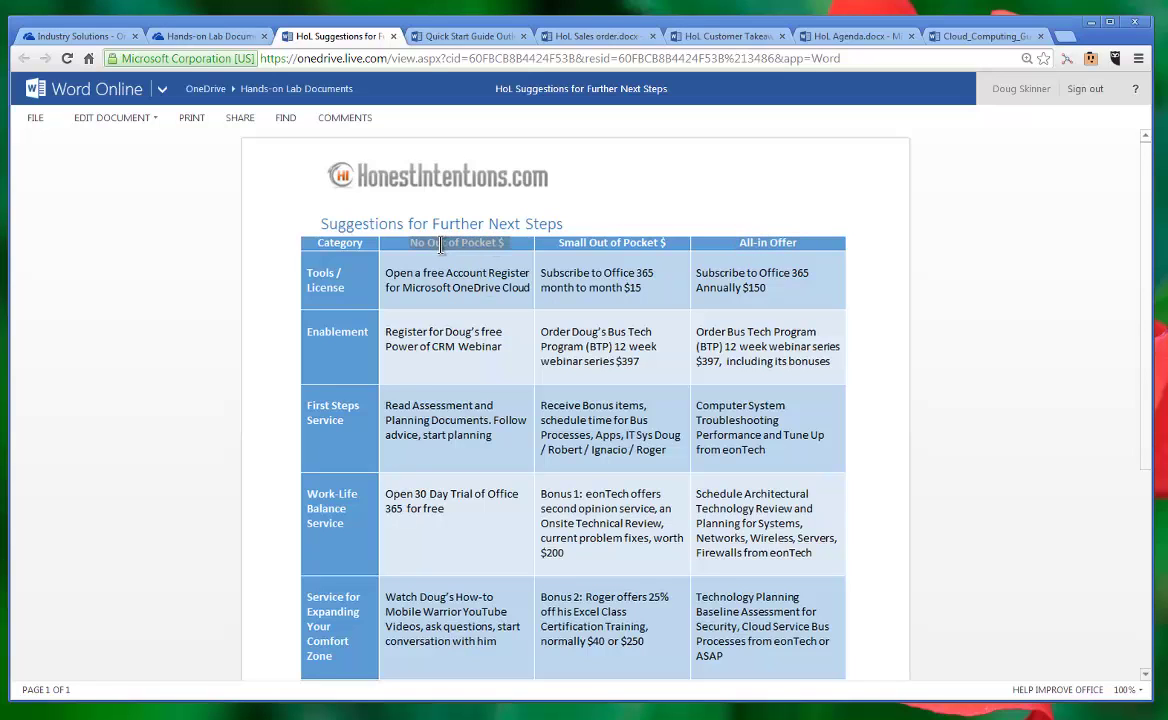
pyautogui.scroll(-2, 1148, 265)
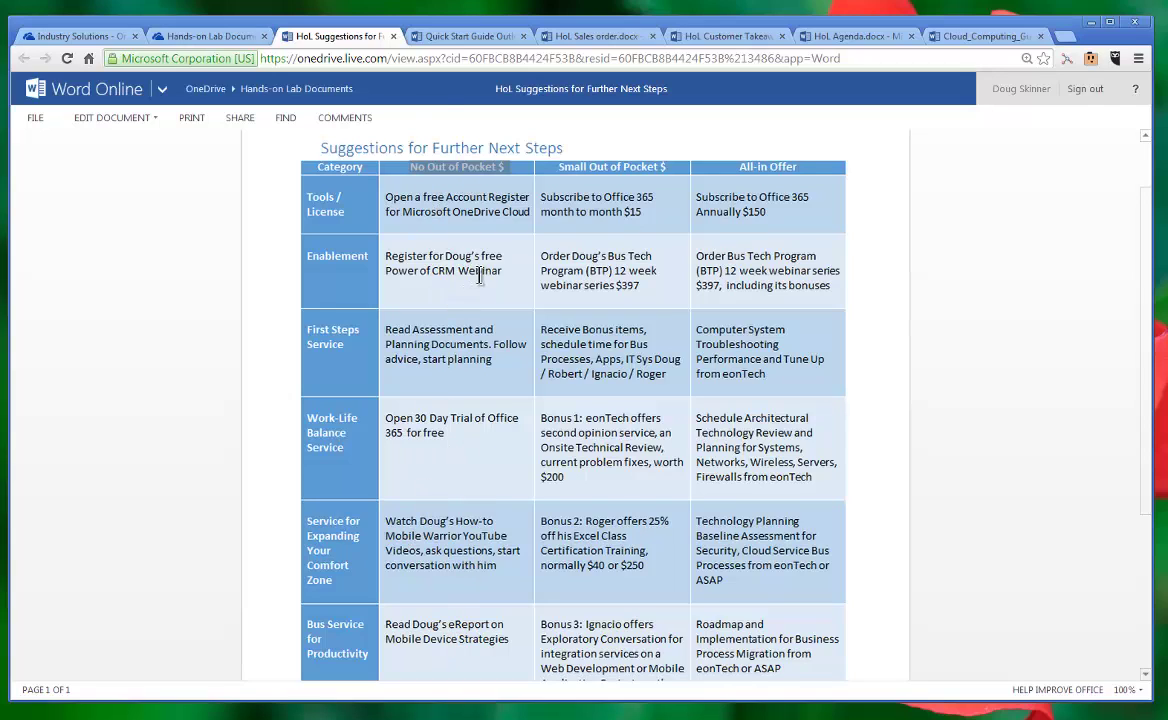
pyautogui.tripleClick(490, 211)
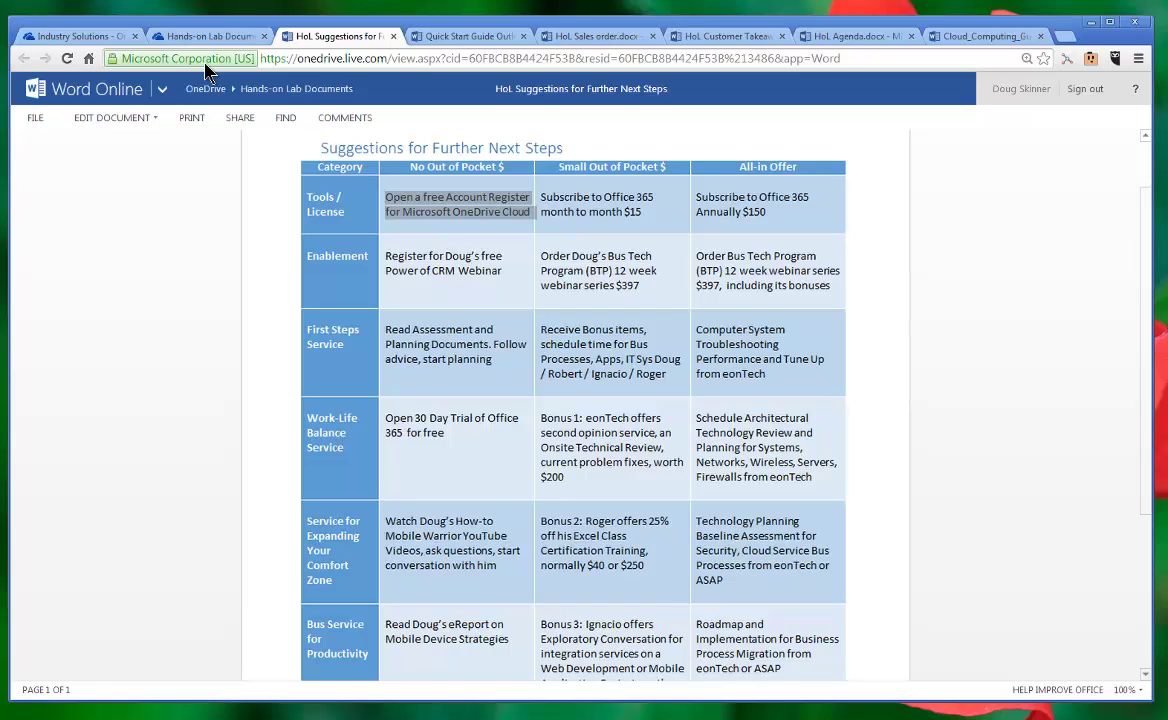
# Step: Switch to the Industry Solutions tab, show and dismiss the Office 365 app list, then minimize the browser
pyautogui.click(229, 37)
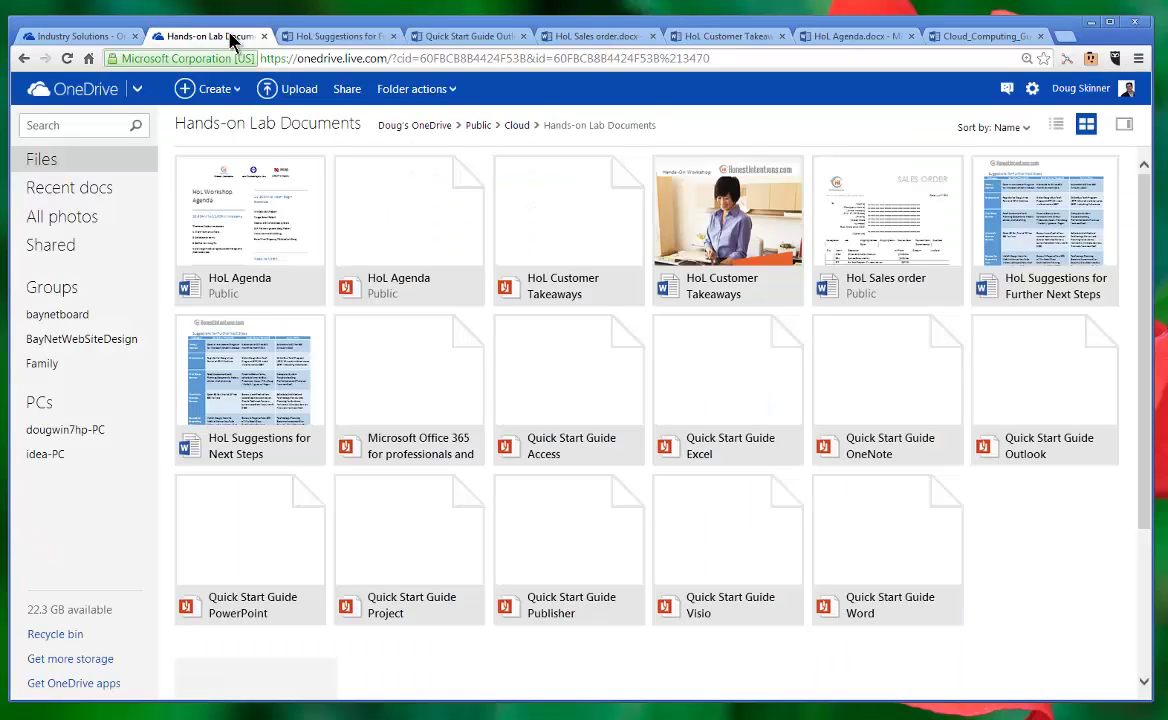
pyautogui.click(88, 37)
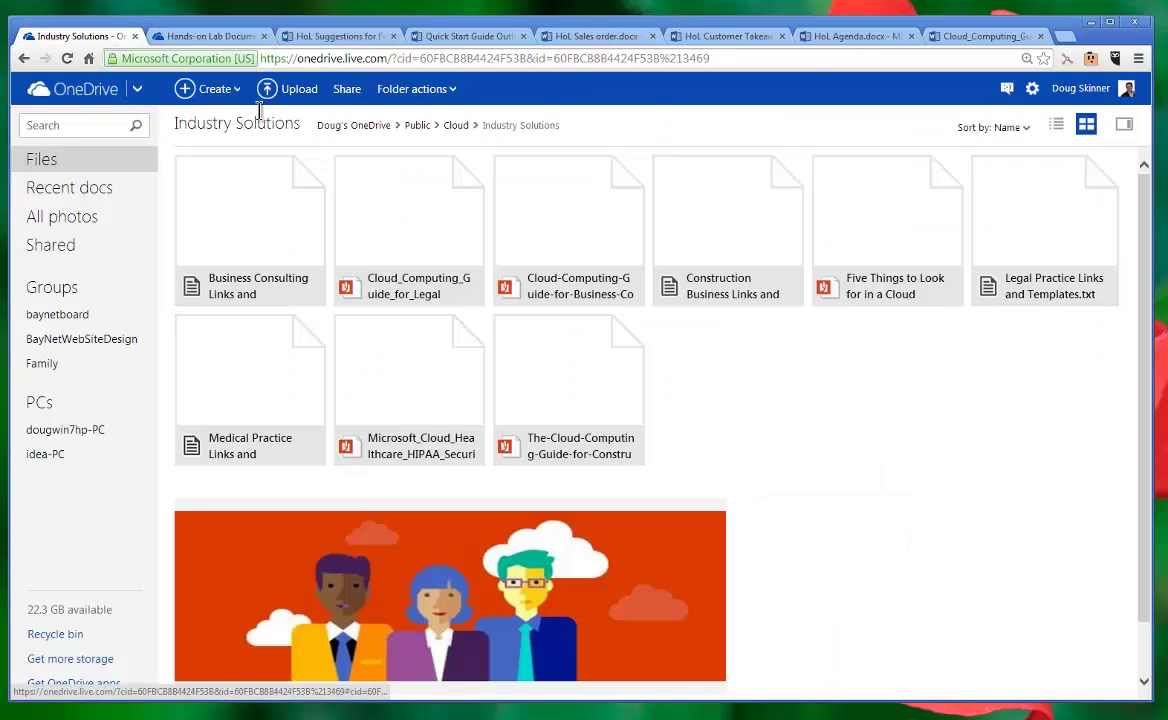
pyautogui.click(138, 94)
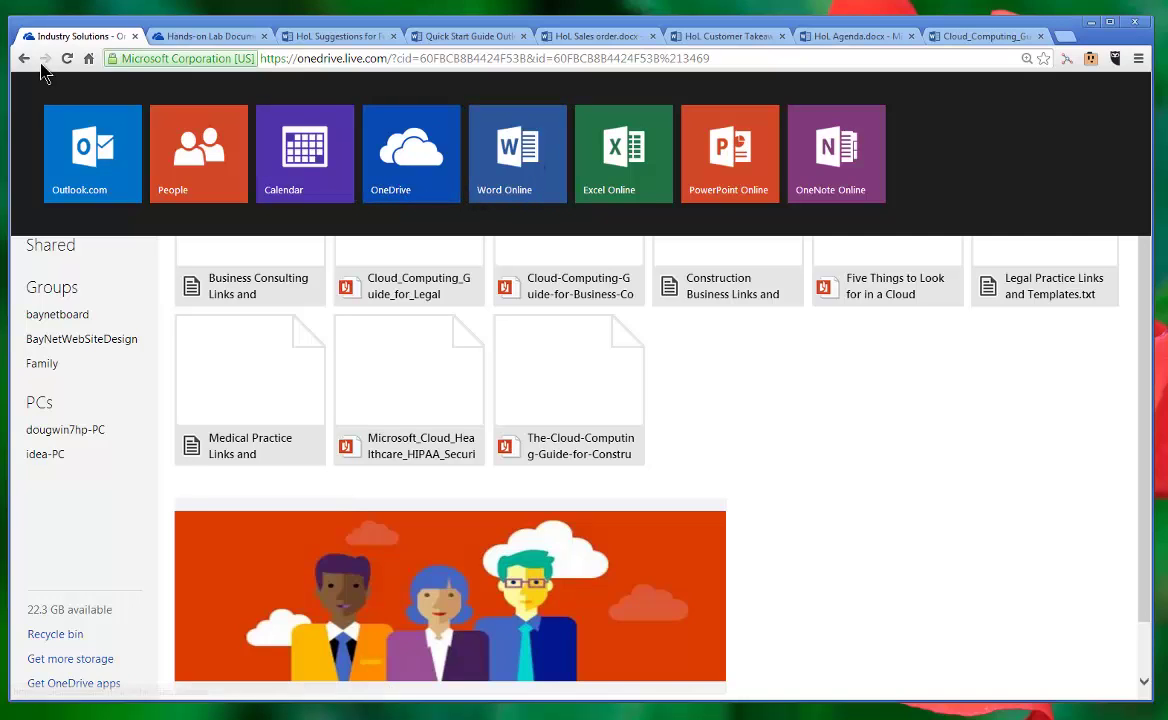
pyautogui.click(123, 251)
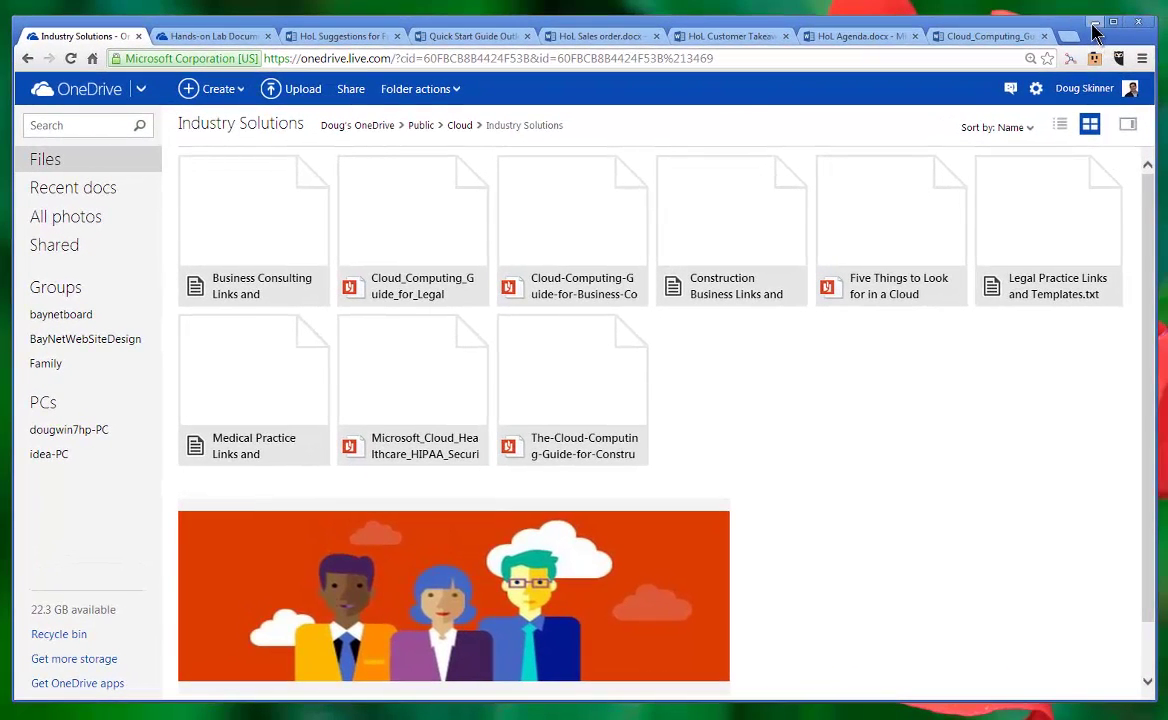
pyautogui.click(1095, 22)
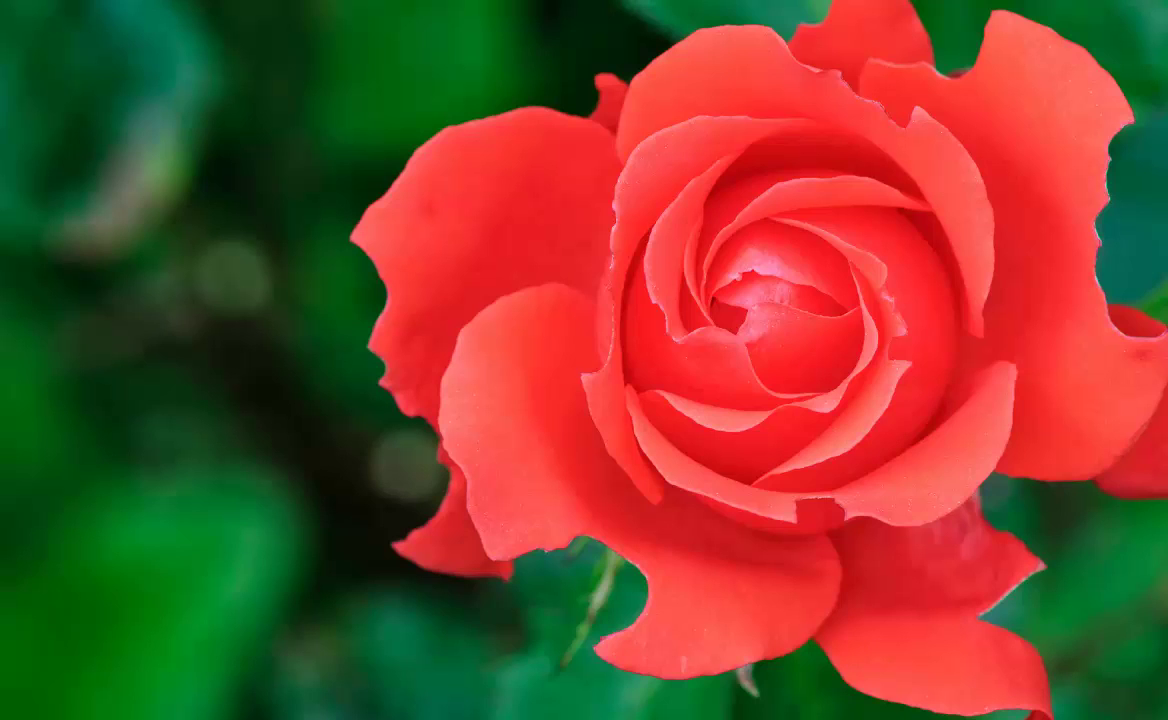
# Step: Bring Internet Explorer into view and go to portal.microsoftonline.com via address autocomplete
pyautogui.moveTo(0, 112); pyautogui.dragTo(1058, 52)
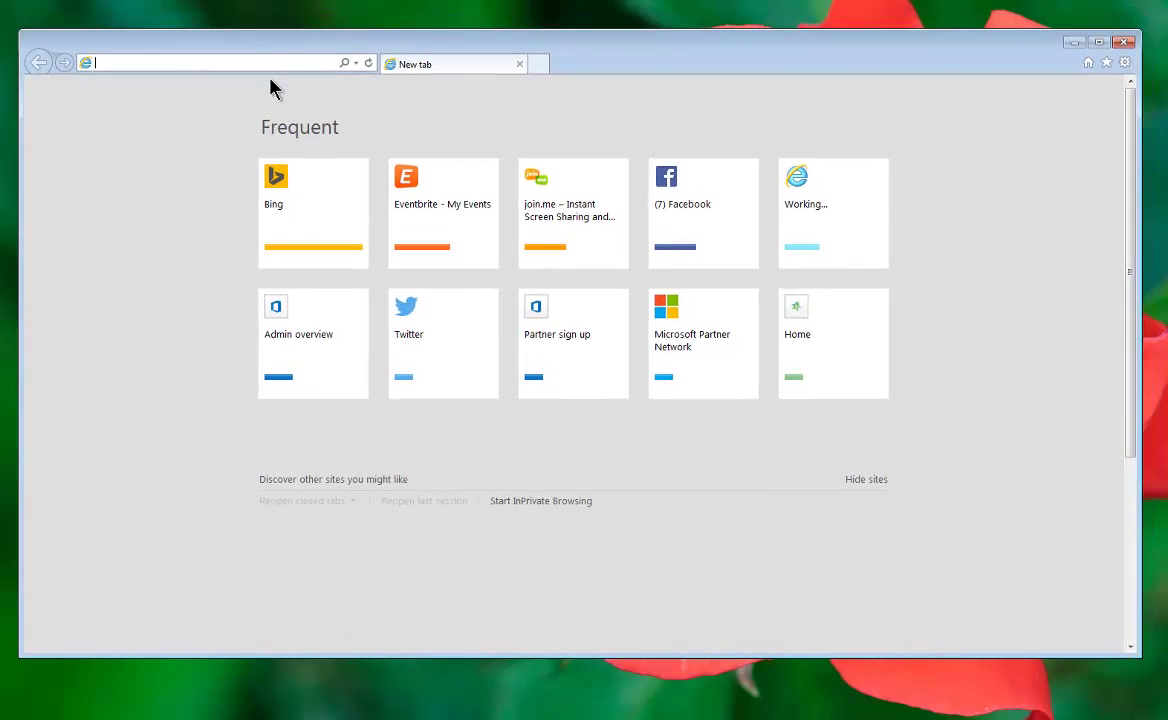
pyautogui.click(272, 65)
pyautogui.write('portal.microsoftonline.com/')
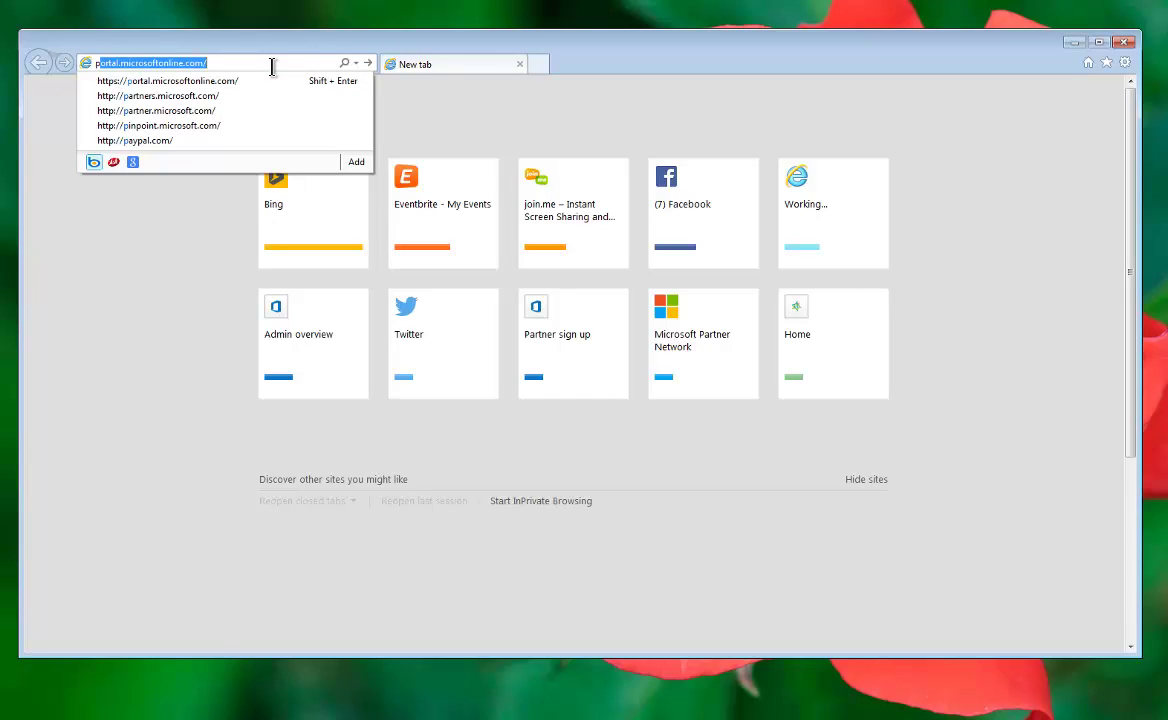
pyautogui.press('Return')
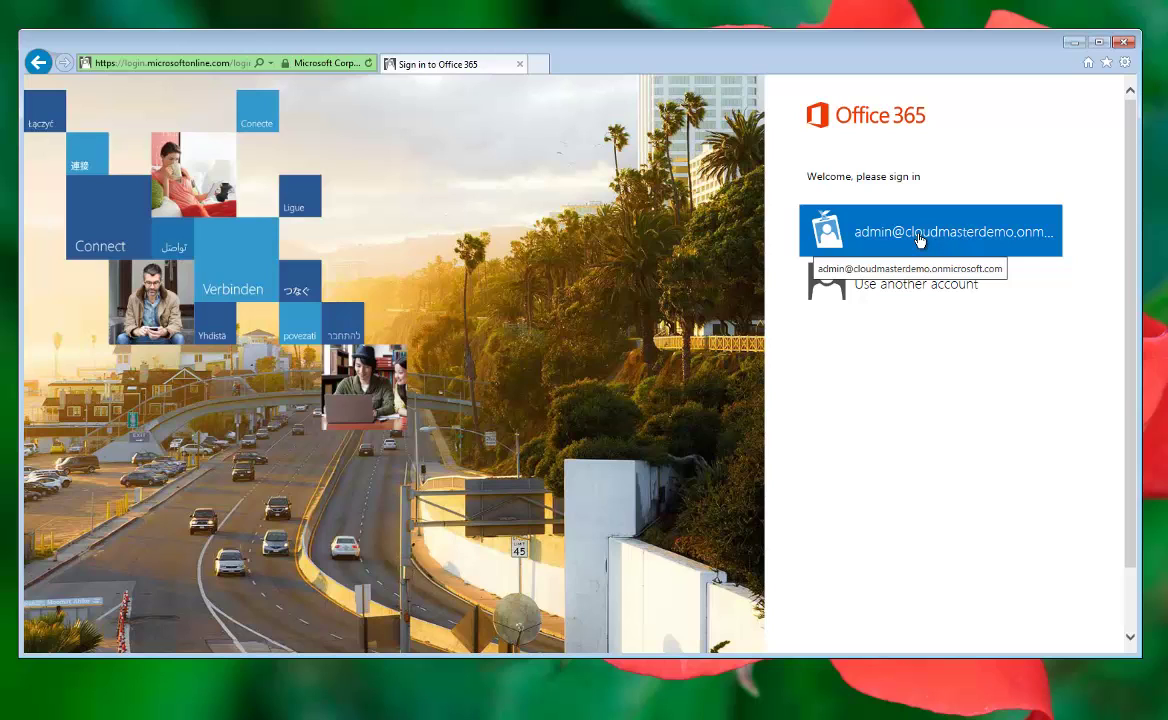
# Step: Switch to a different account, pick the suggested e-mail address and enter the account password
pyautogui.moveTo(921, 177); pyautogui.dragTo(873, 178)
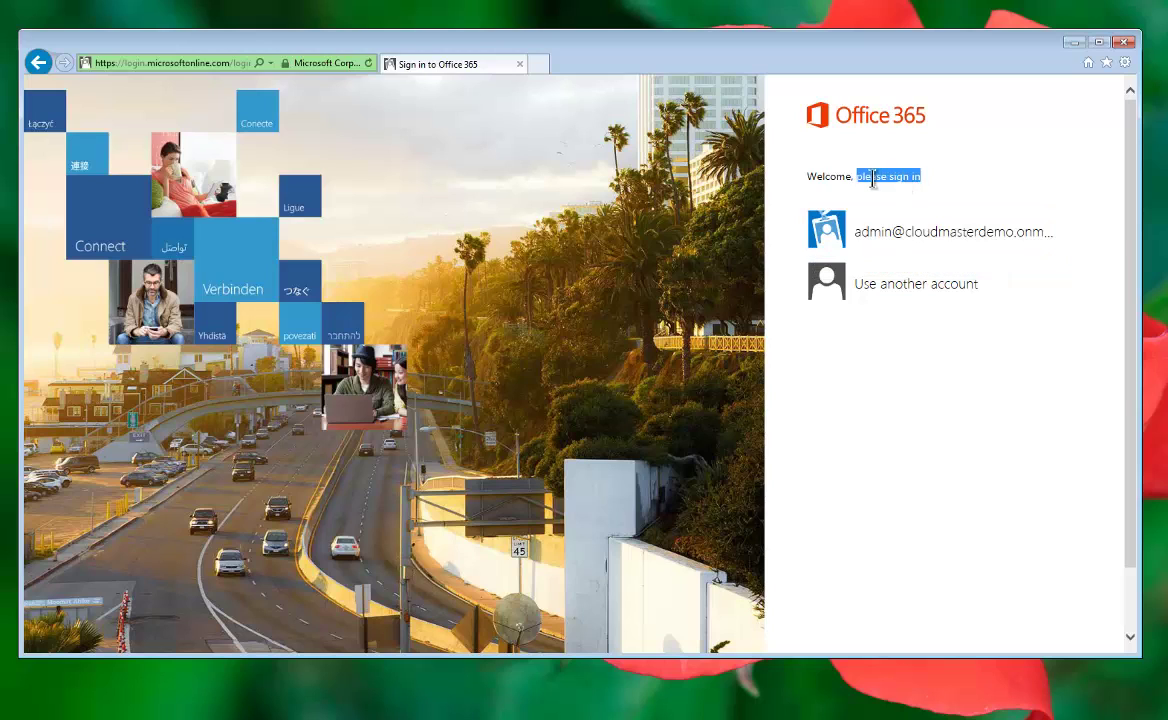
pyautogui.click(919, 288)
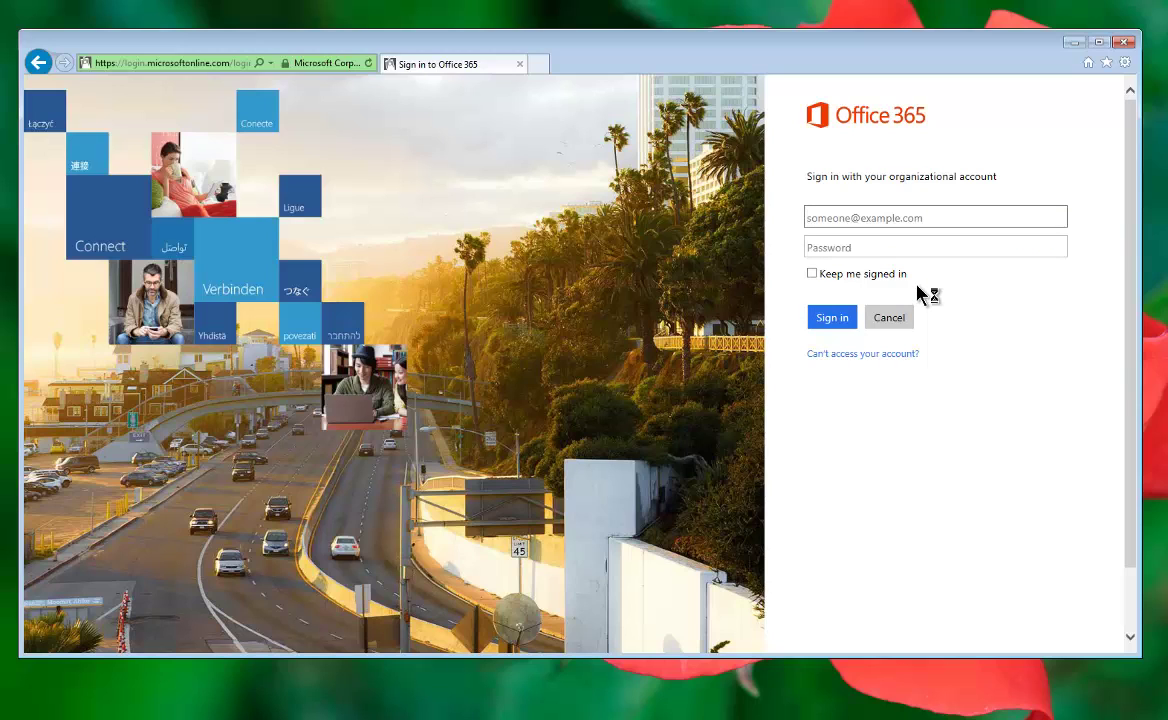
pyautogui.write('doug')
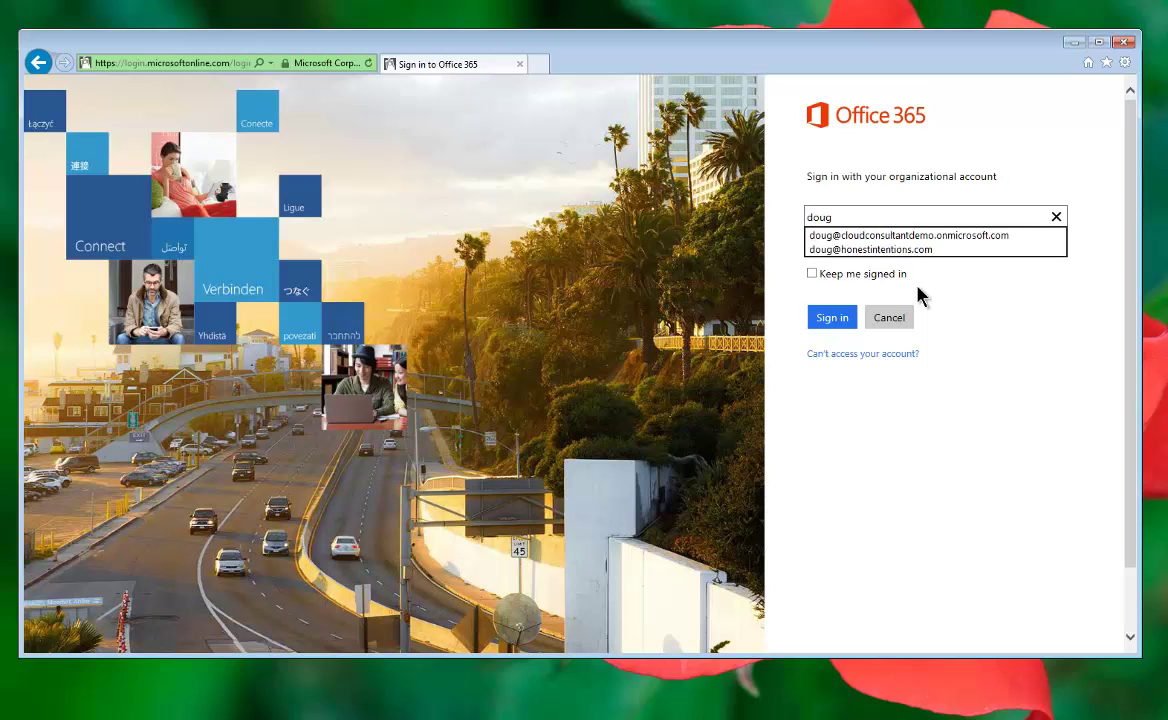
pyautogui.press('Down')
pyautogui.press('Down')
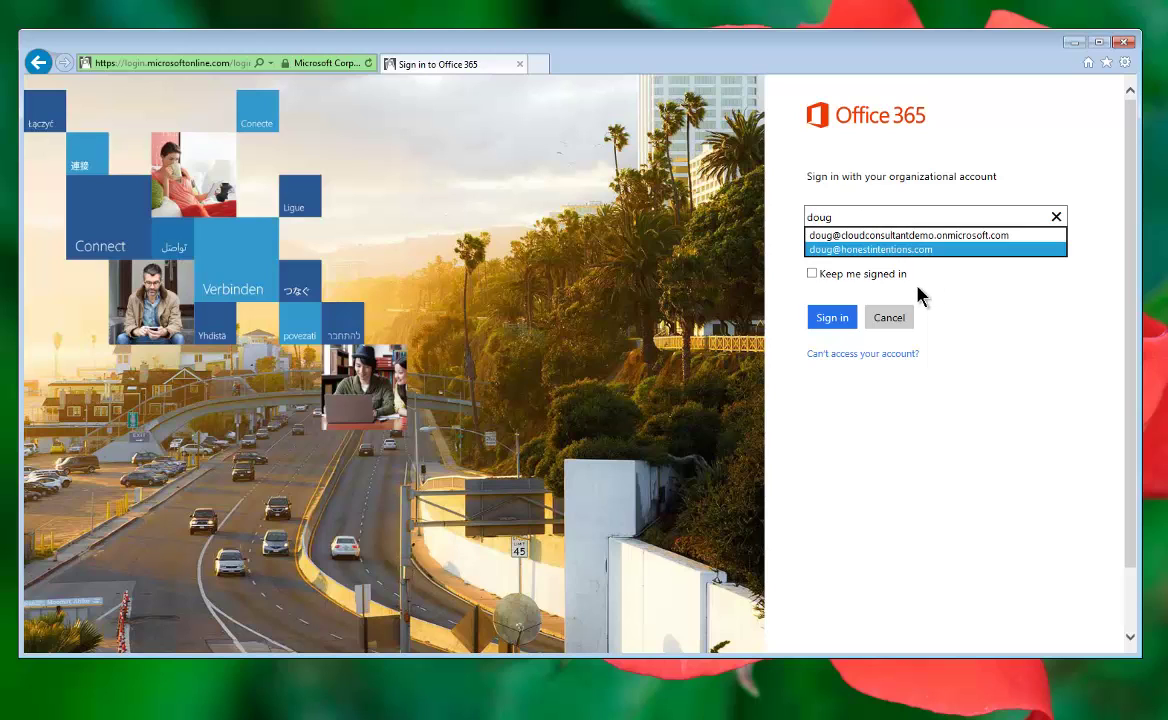
pyautogui.press('Return')
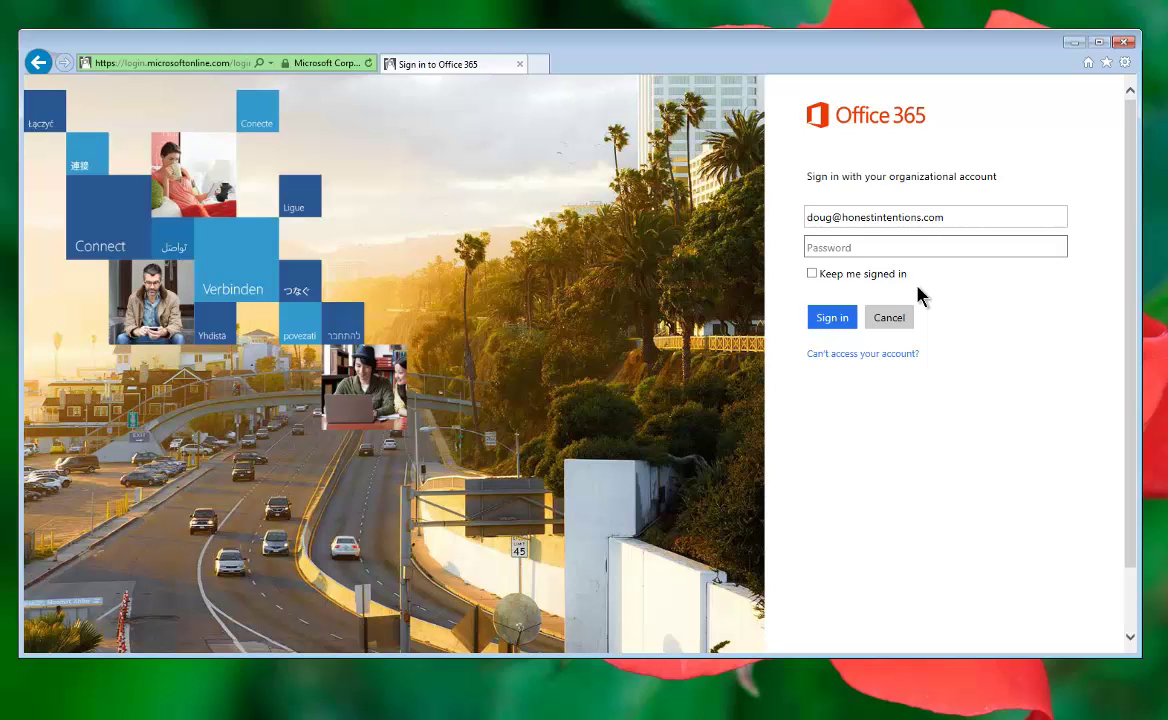
pyautogui.write('•••••••••')
# Step: Submit the sign-in and open Outlook Web App from the Office 365 top bar
pyautogui.click(829, 322)
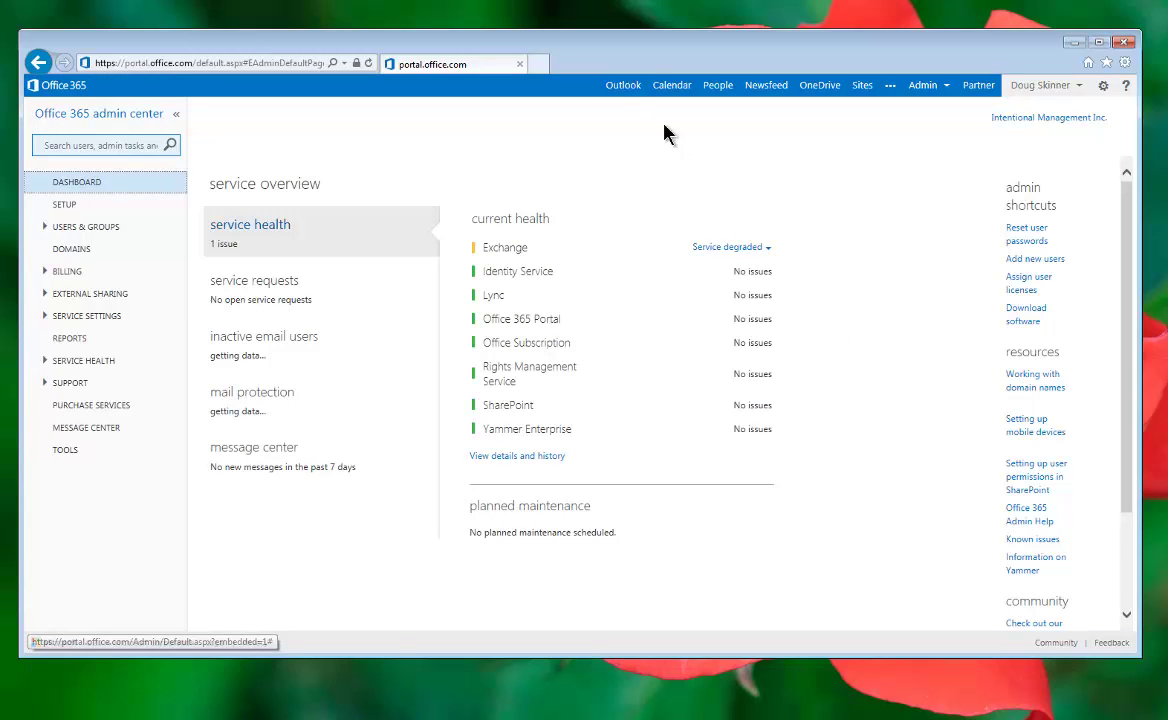
pyautogui.click(623, 88)
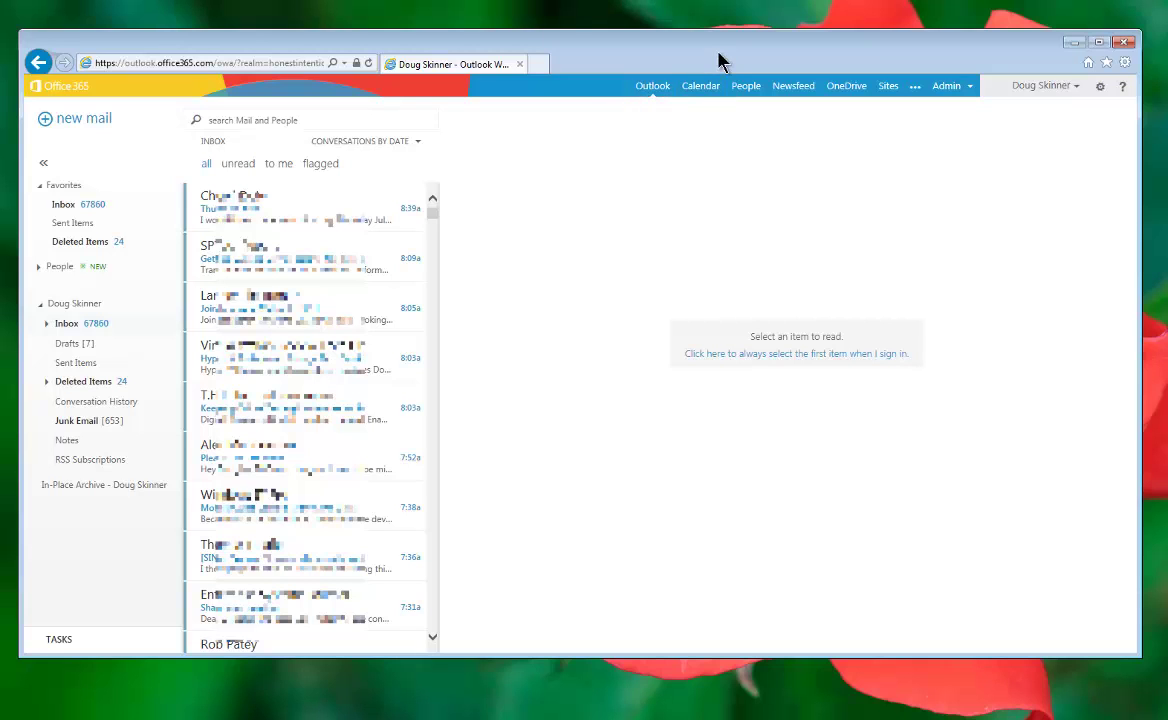
# Step: Open the Newsfeed link in a new browser tab, keeping the Outlook inbox in the current tab
pyautogui.moveTo(721, 57); pyautogui.dragTo(729, 57)
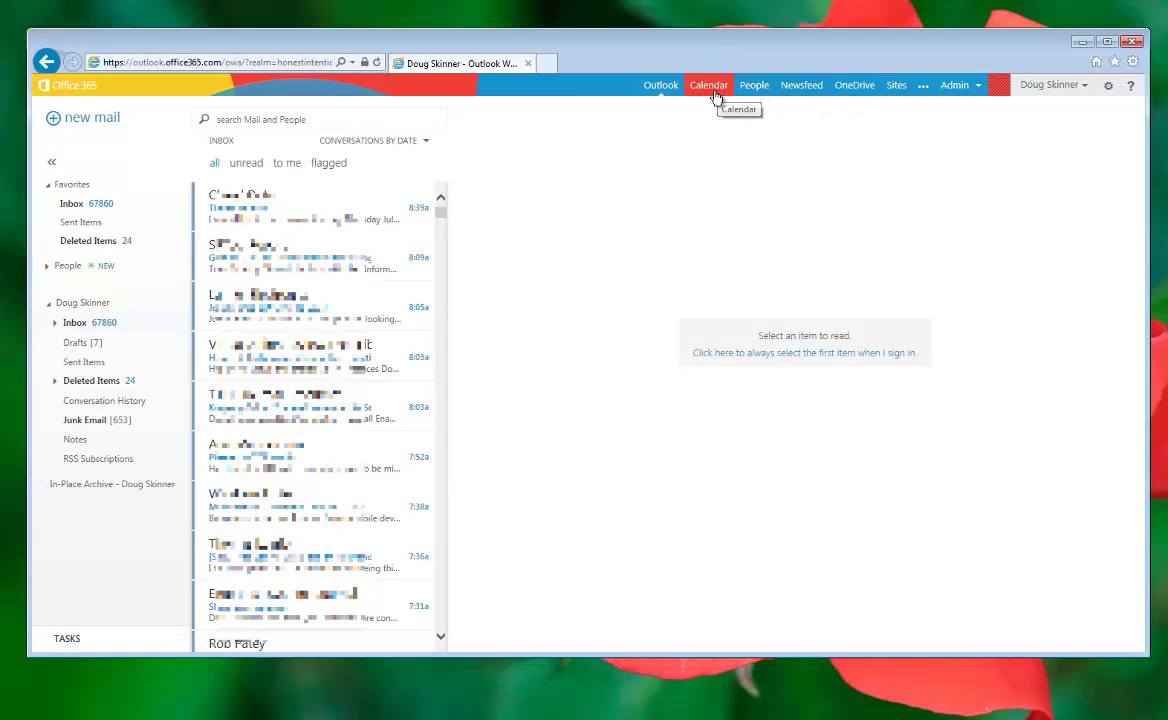
pyautogui.rightClick(797, 95)
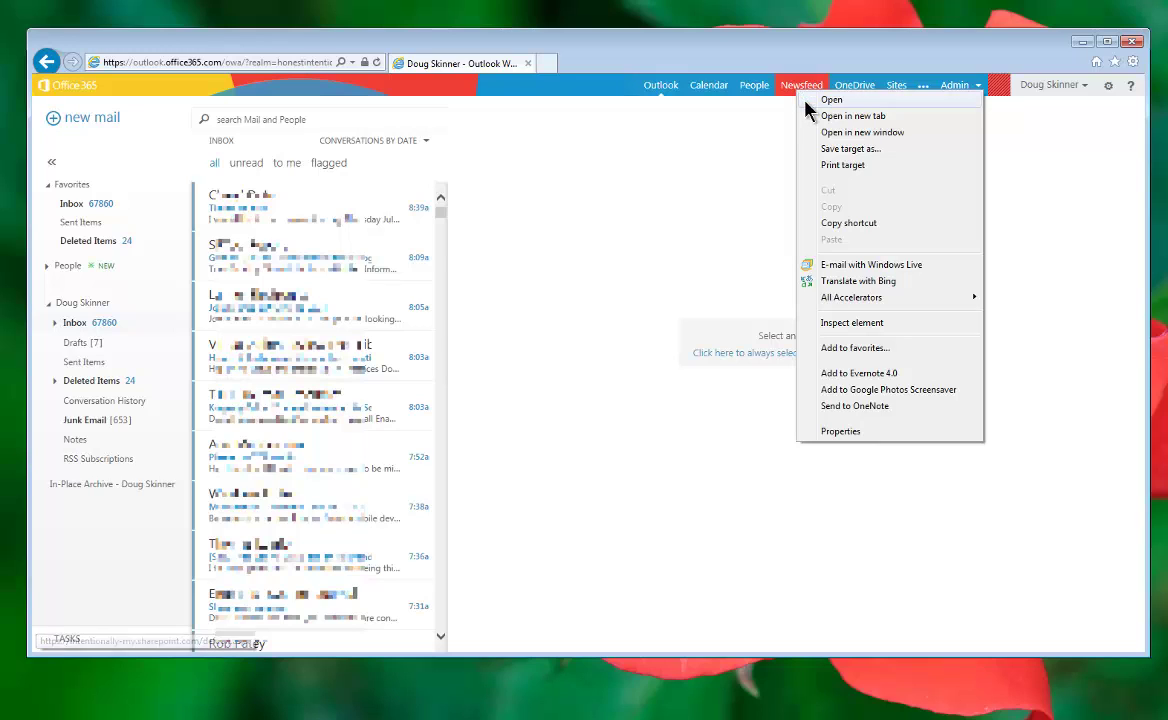
pyautogui.click(828, 117)
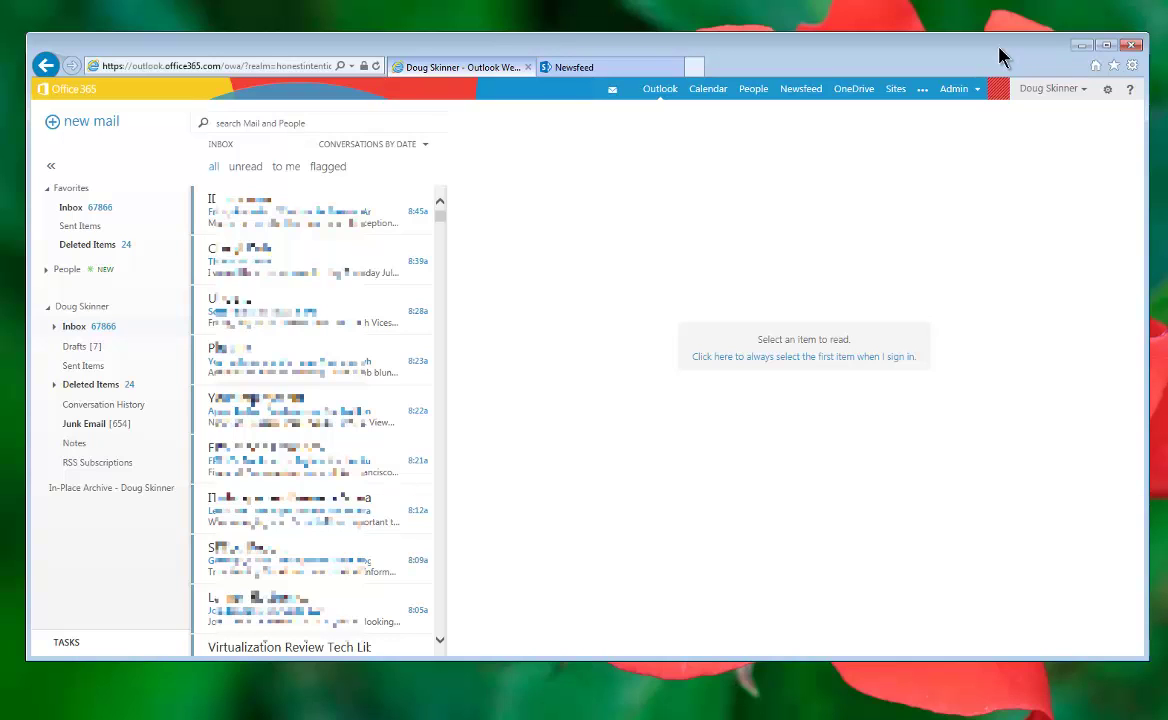
pyautogui.press('alt')
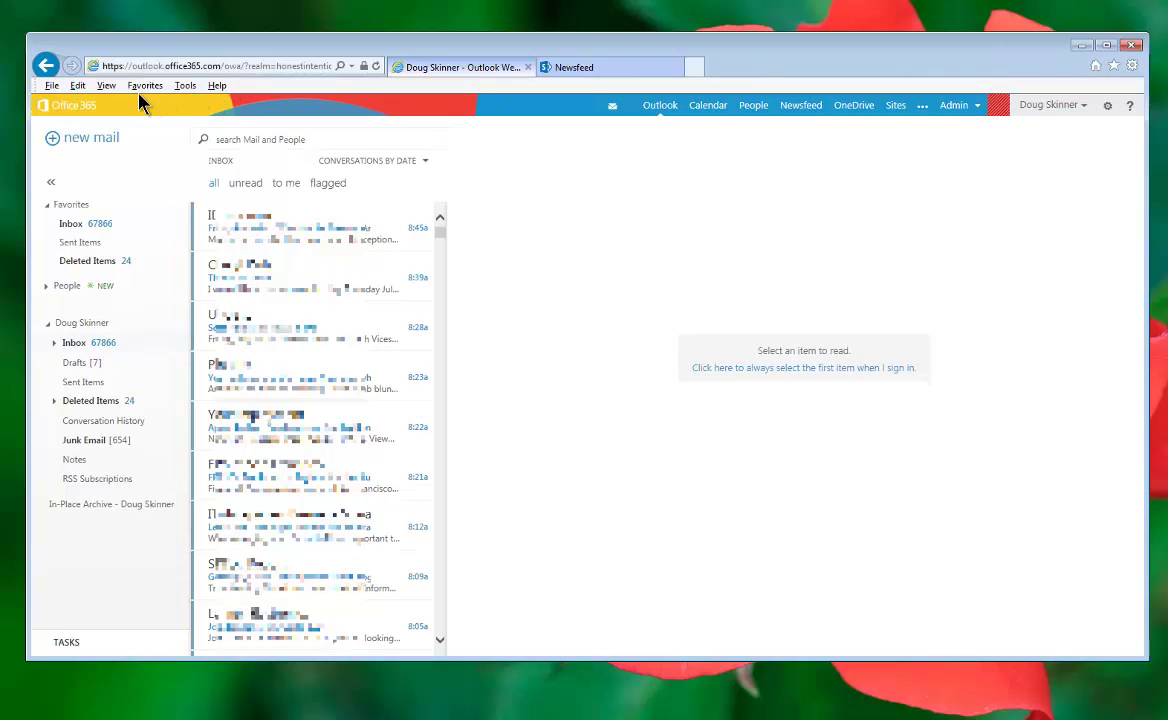
pyautogui.click(108, 88)
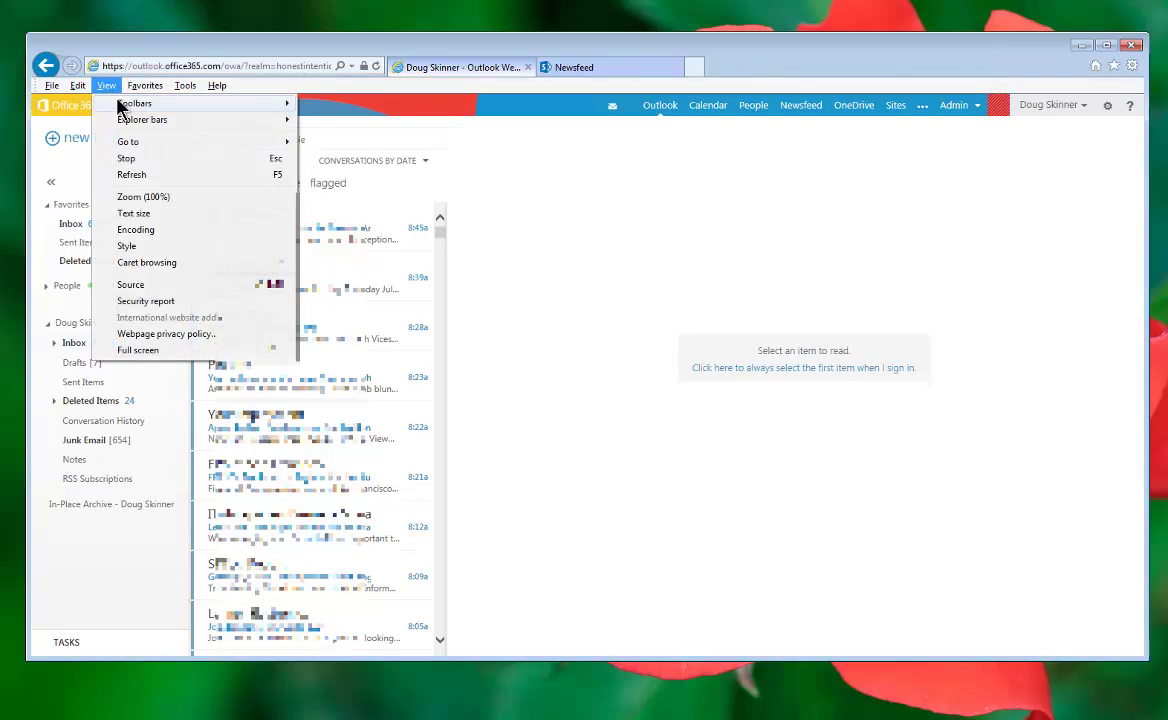
pyautogui.moveTo(240, 105)
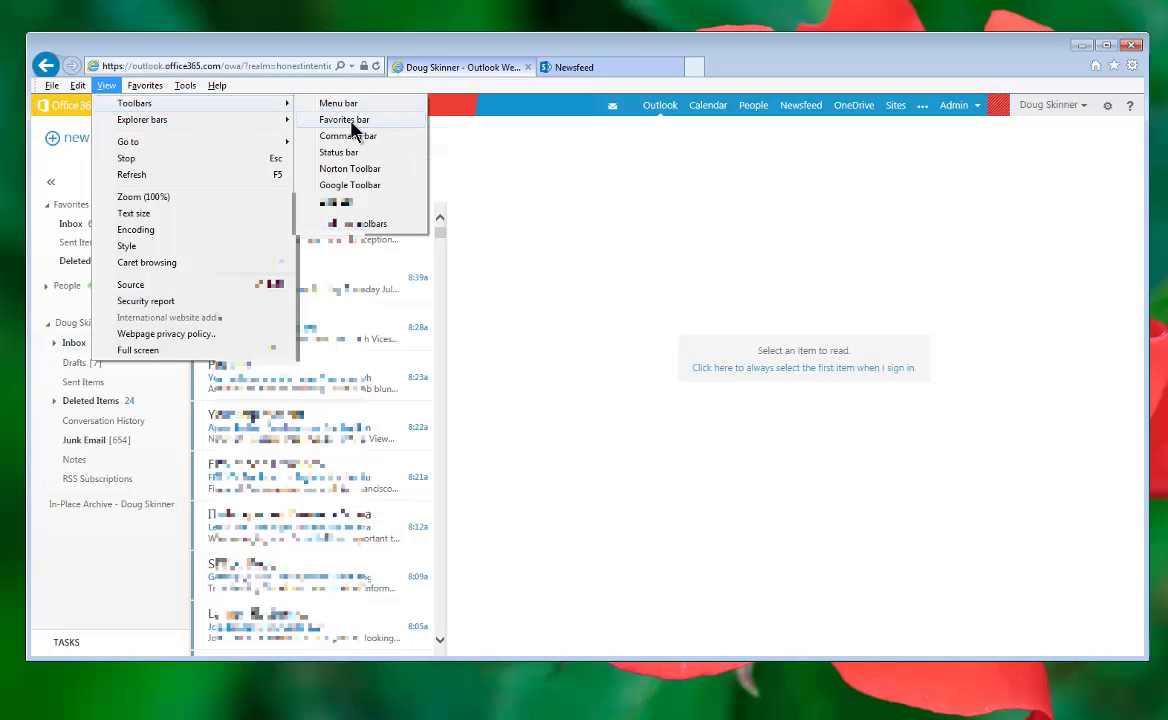
pyautogui.click(350, 120)
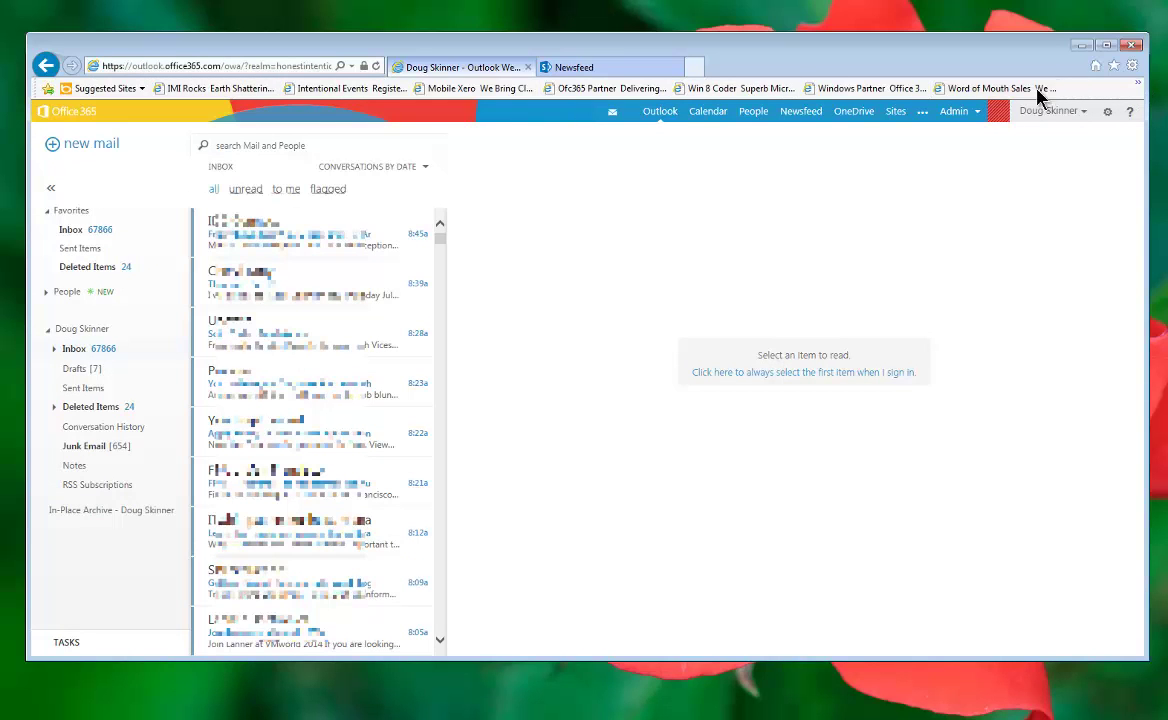
pyautogui.press('alt')
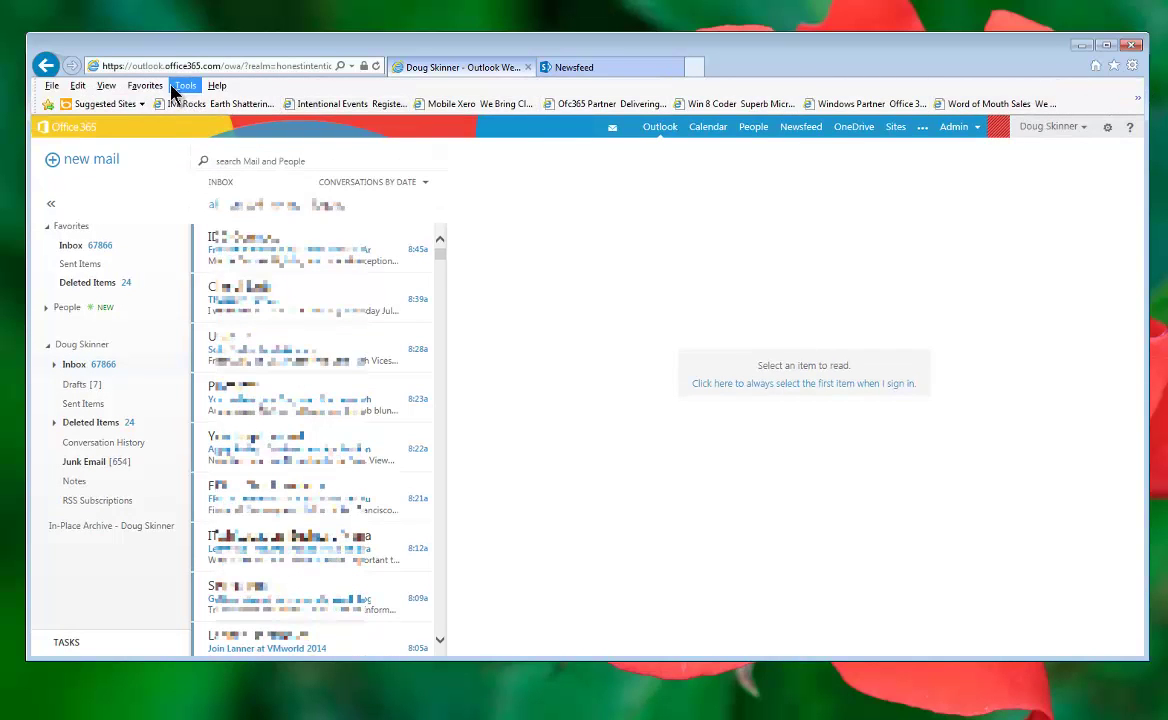
pyautogui.click(106, 86)
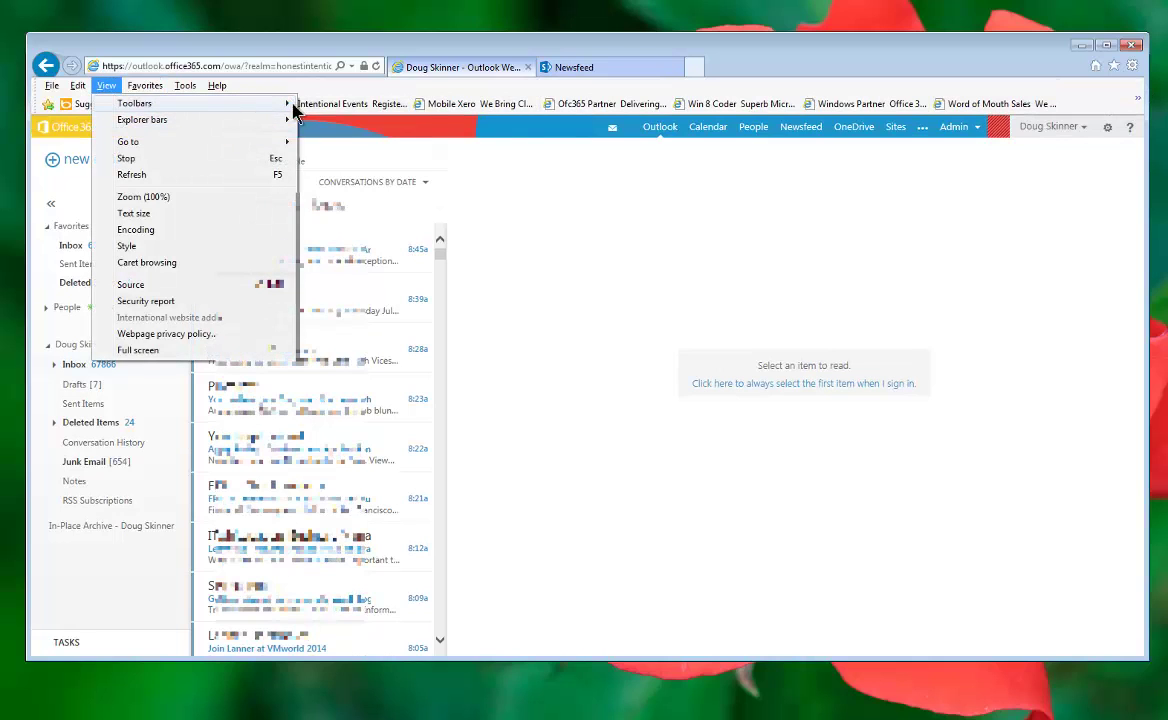
pyautogui.moveTo(250, 104)
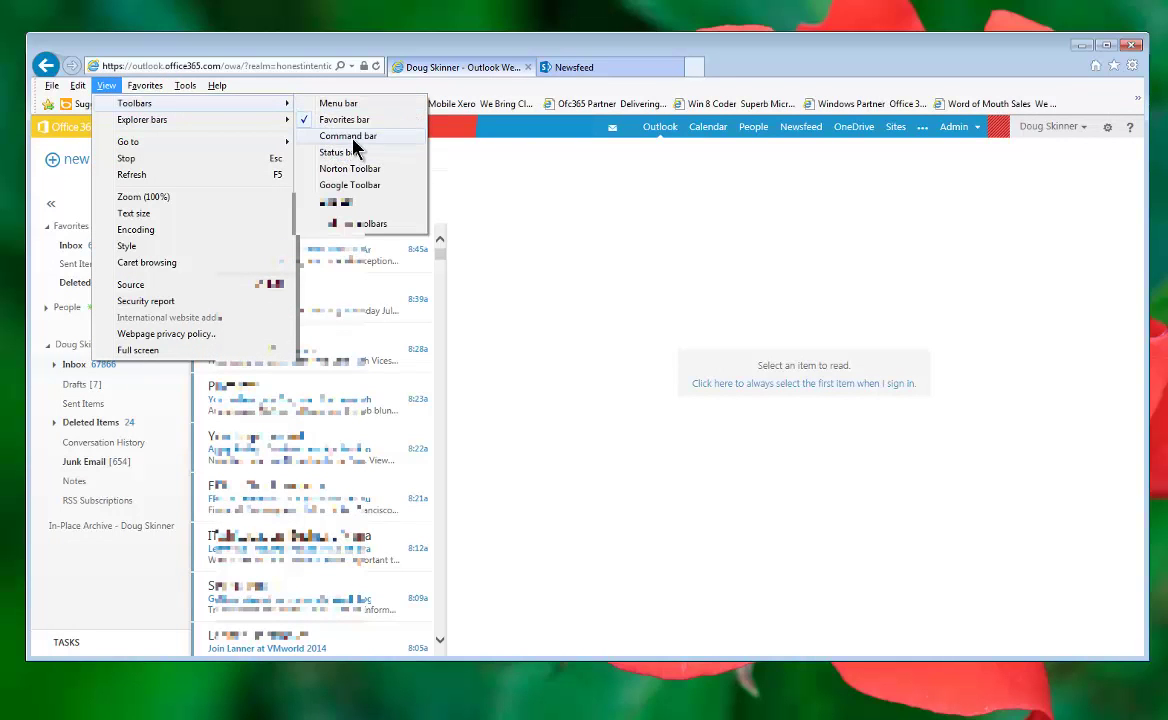
pyautogui.click(350, 140)
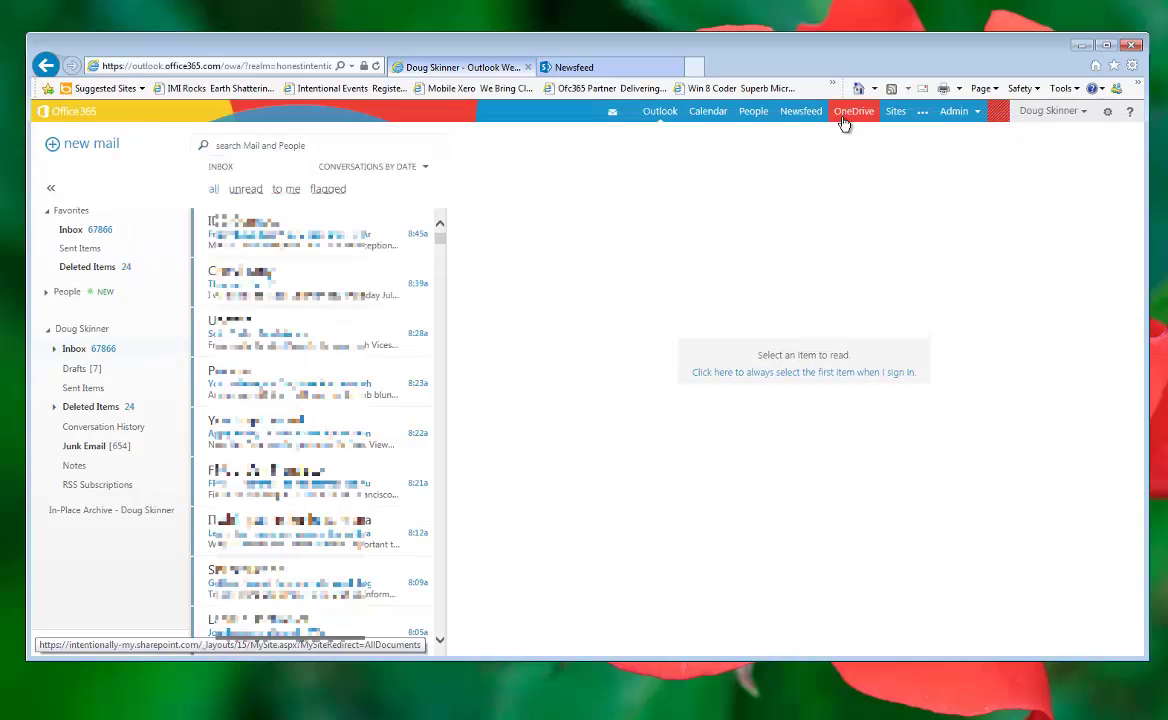
pyautogui.press('alt')
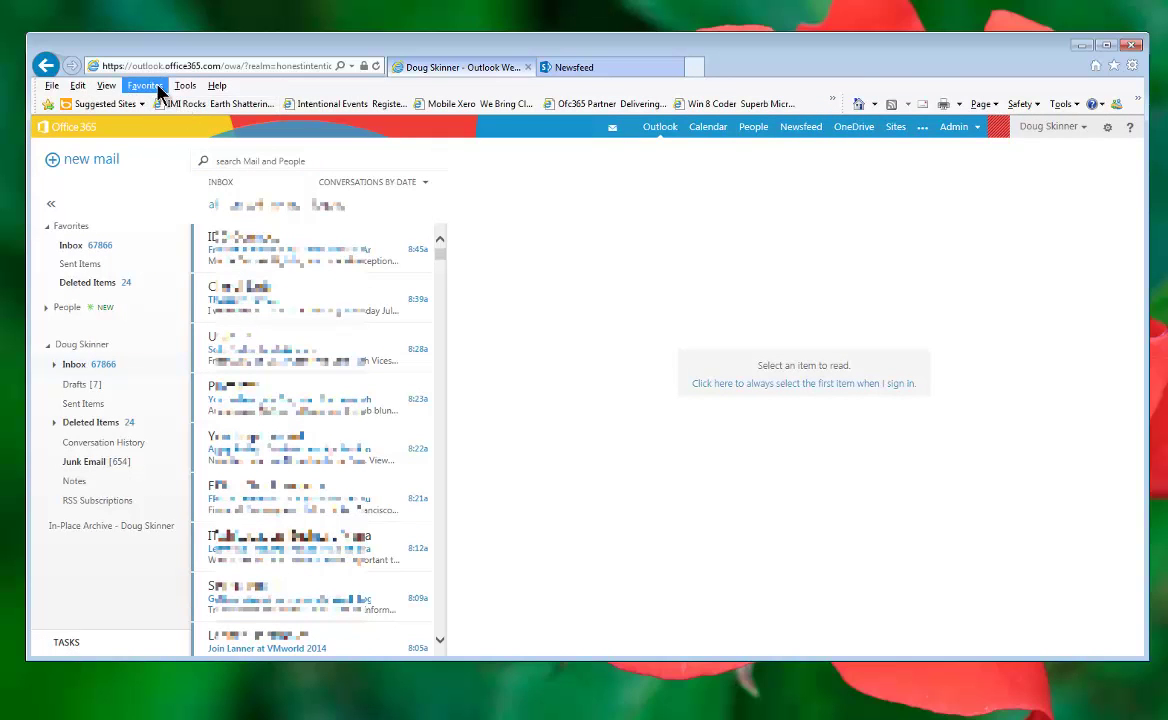
pyautogui.click(106, 86)
pyautogui.moveTo(275, 106)
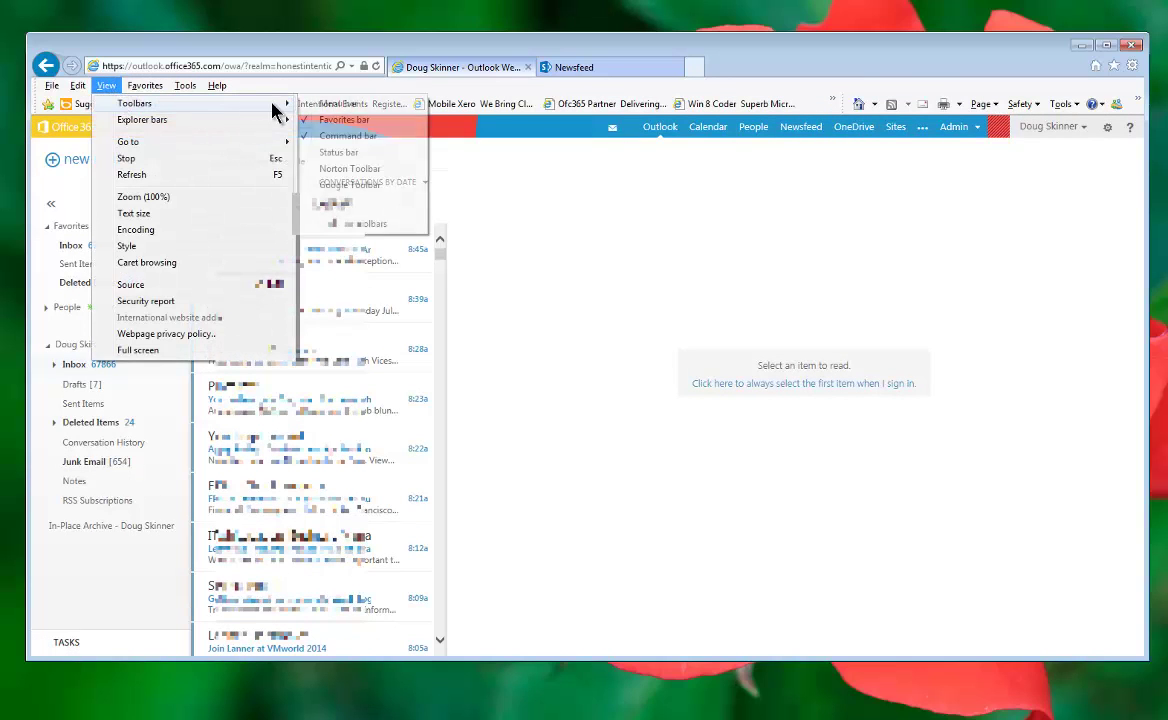
pyautogui.click(315, 120)
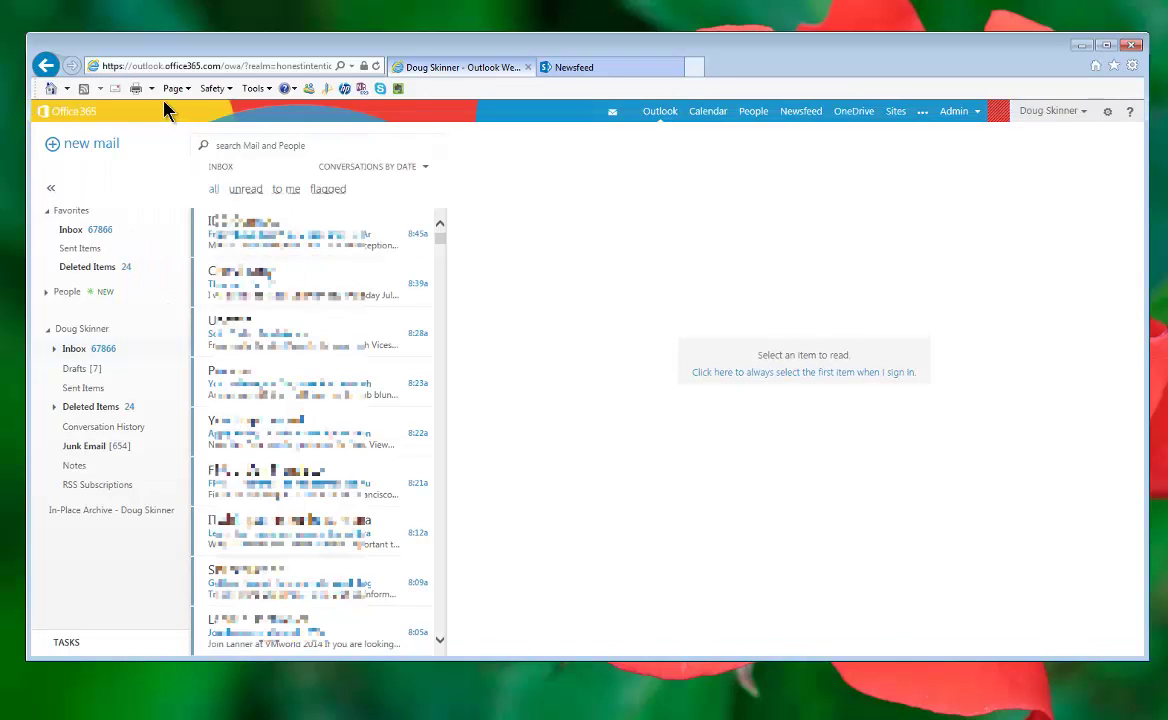
pyautogui.press('alt')
pyautogui.click(106, 86)
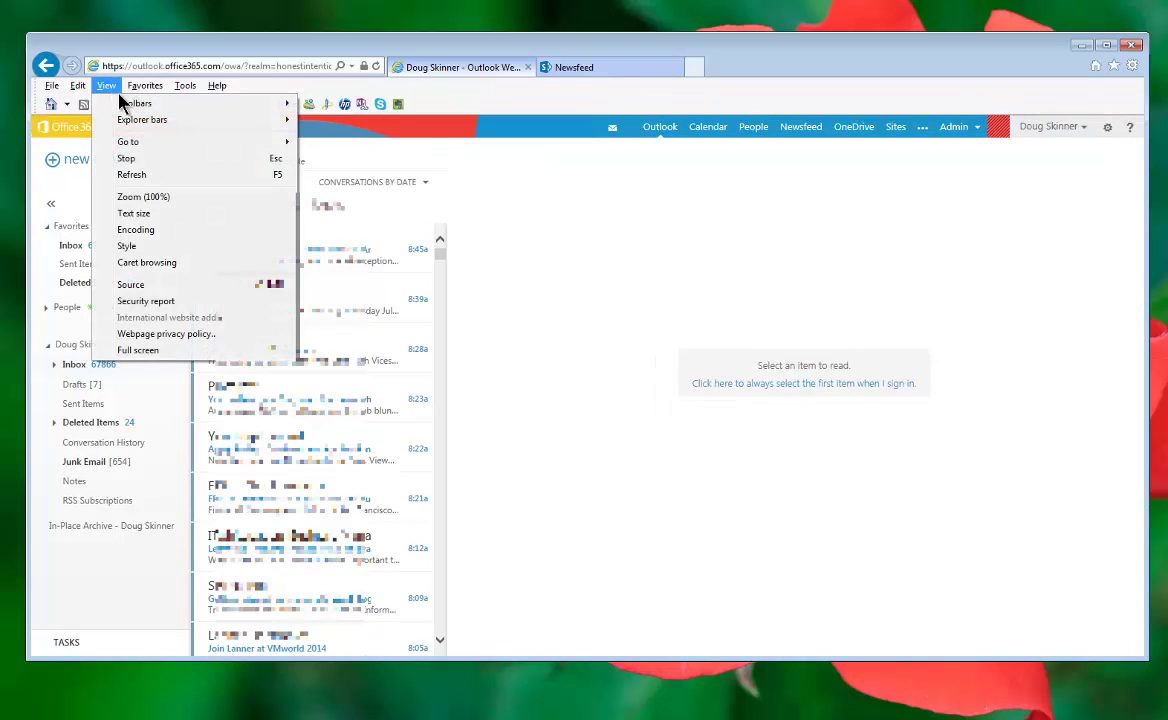
pyautogui.moveTo(216, 106)
pyautogui.click(323, 140)
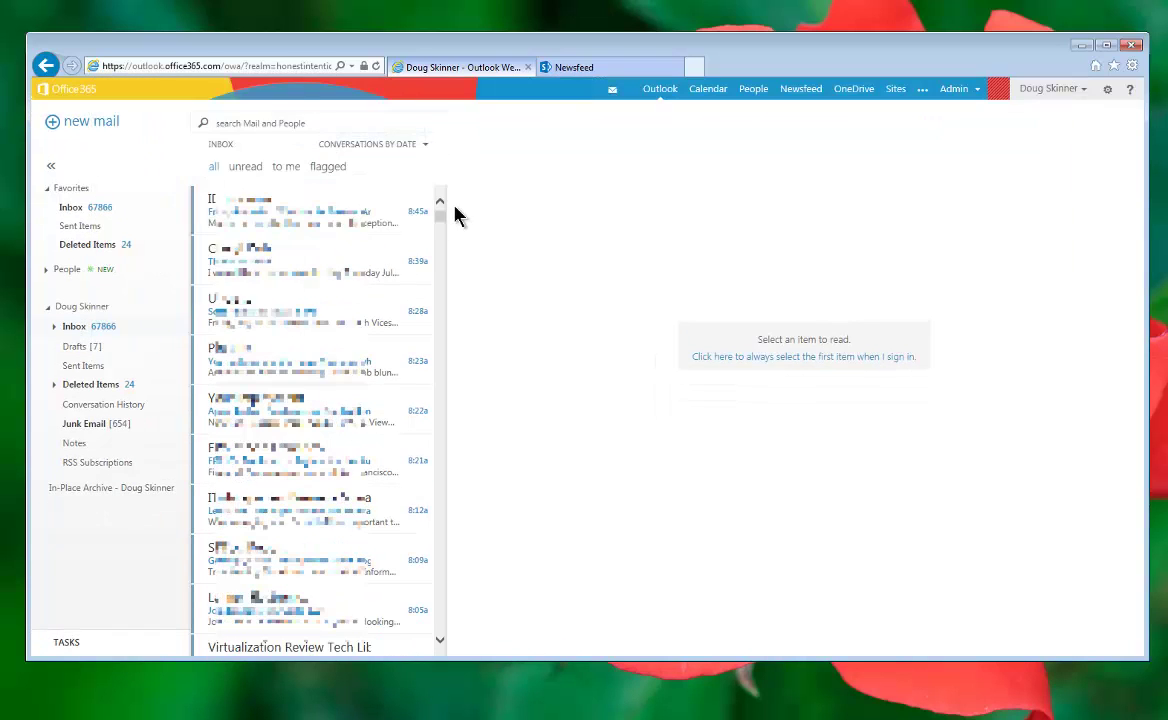
pyautogui.press('alt')
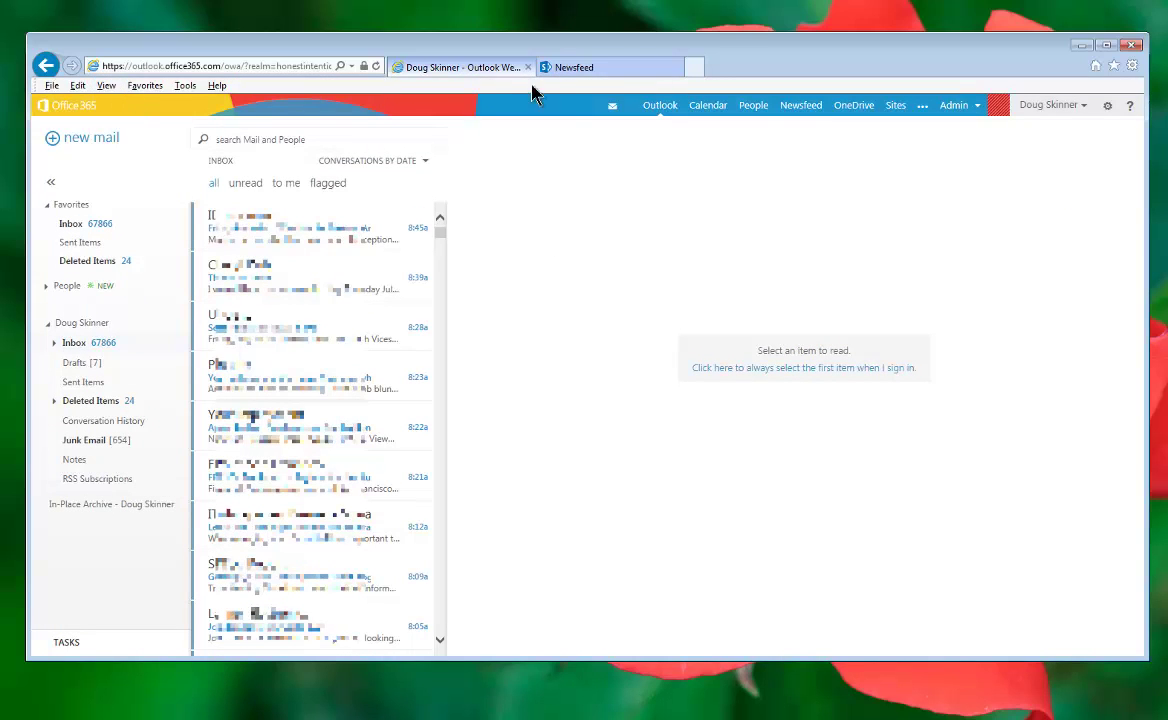
pyautogui.click(750, 48)
pyautogui.press('alt')
pyautogui.click(750, 48)
pyautogui.press('alt')
pyautogui.click(750, 48)
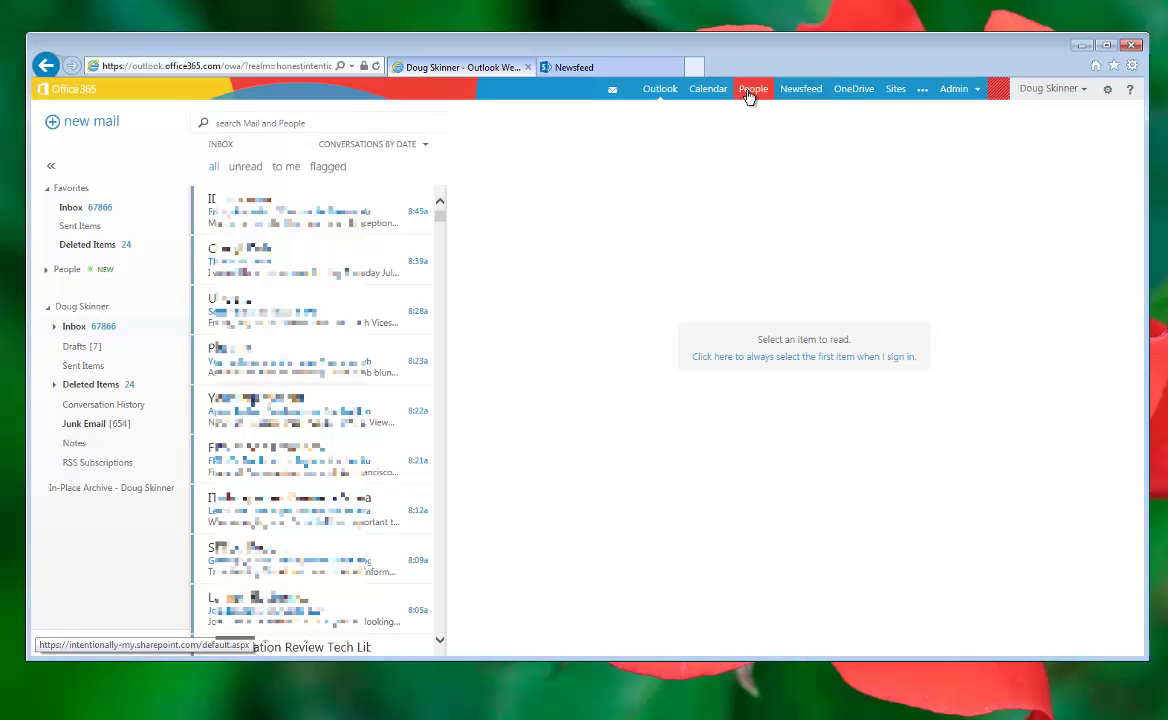
# Step: Open OneDrive for Business and Sites in two new browser tabs beside the inbox
pyautogui.rightClick(856, 94)
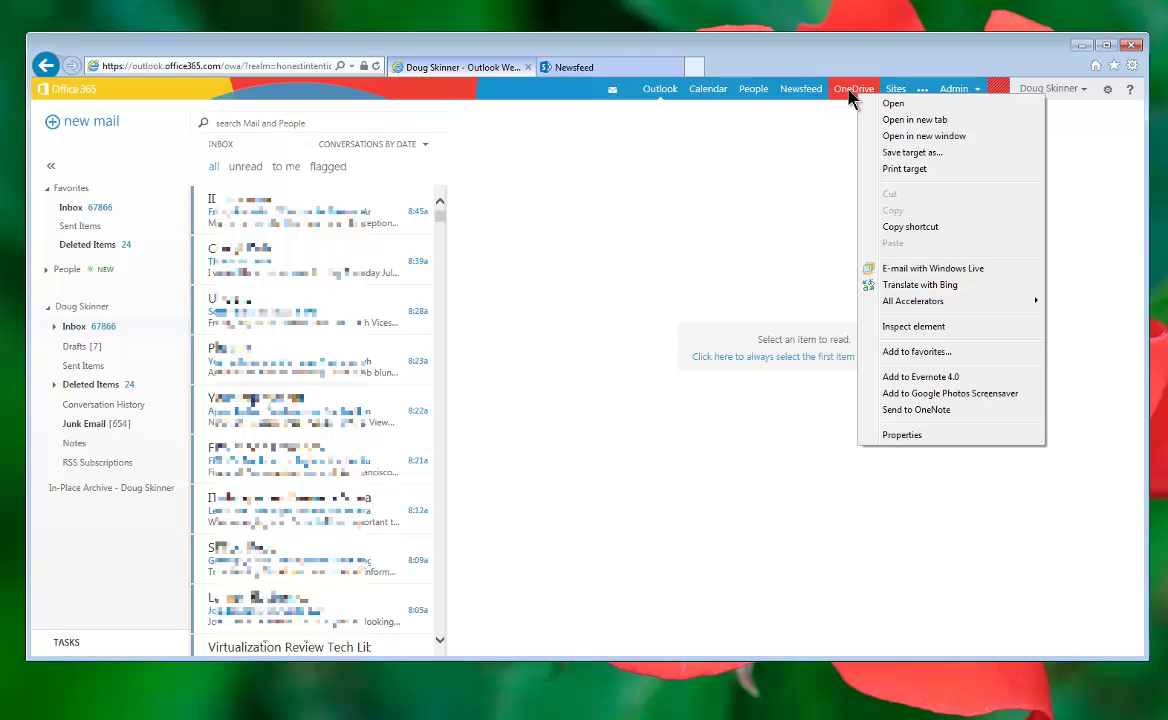
pyautogui.click(900, 121)
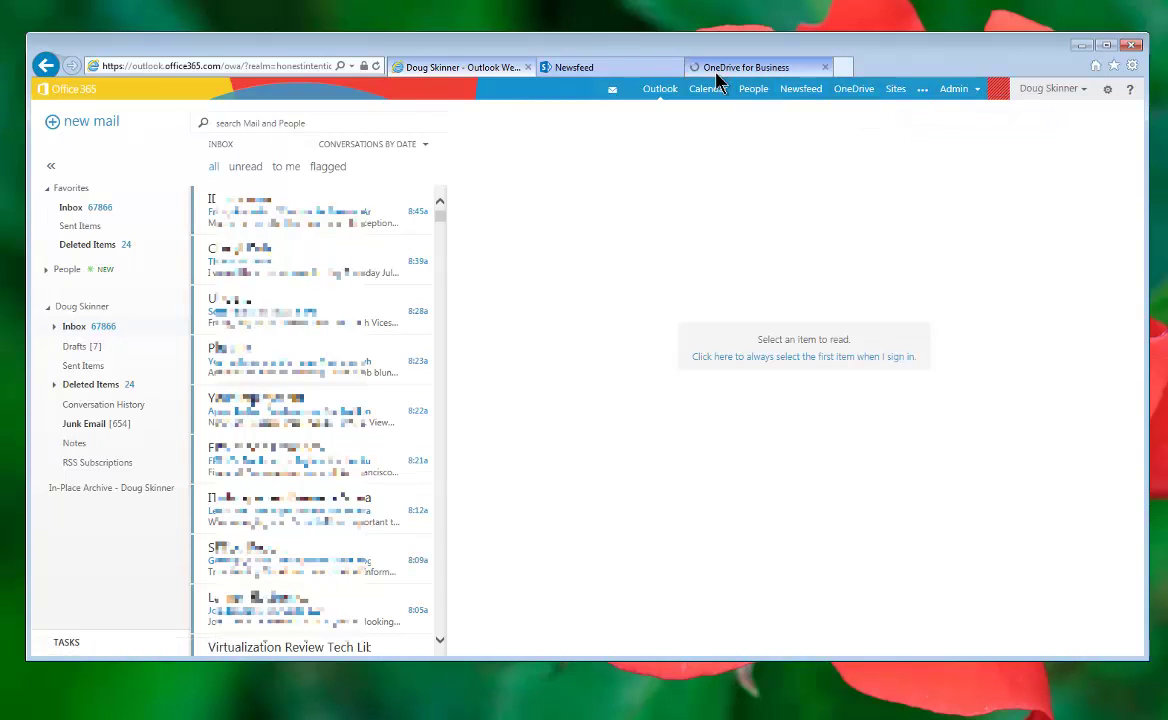
pyautogui.rightClick(905, 93)
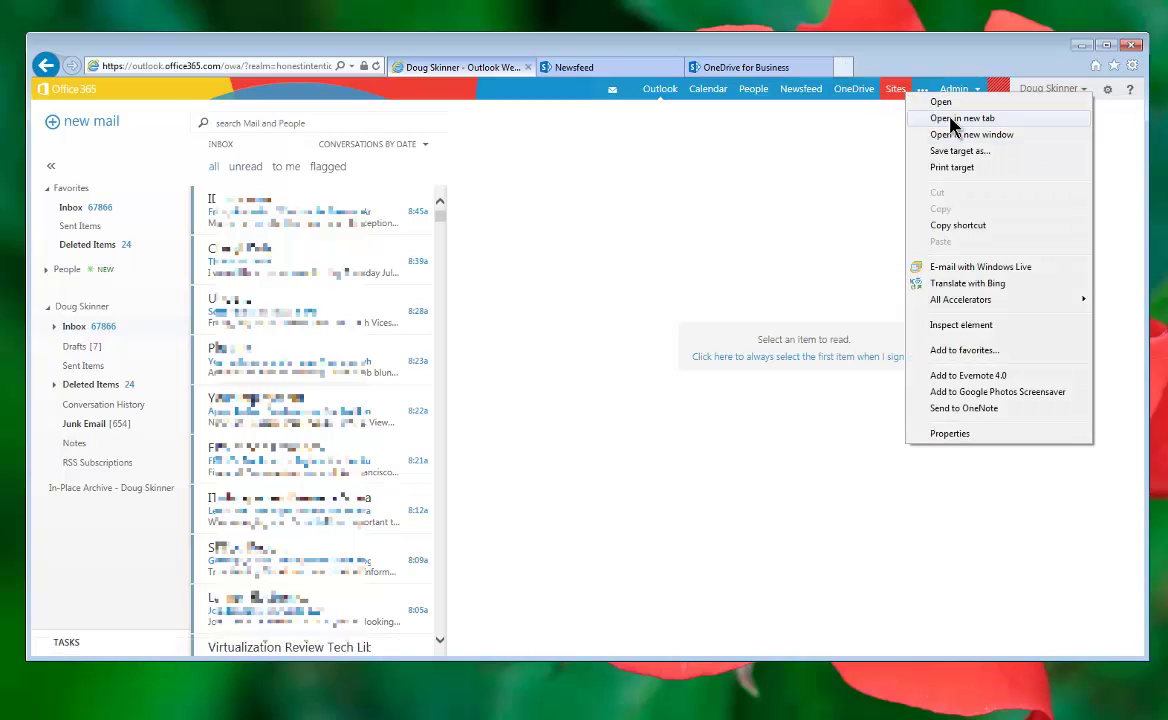
pyautogui.click(951, 120)
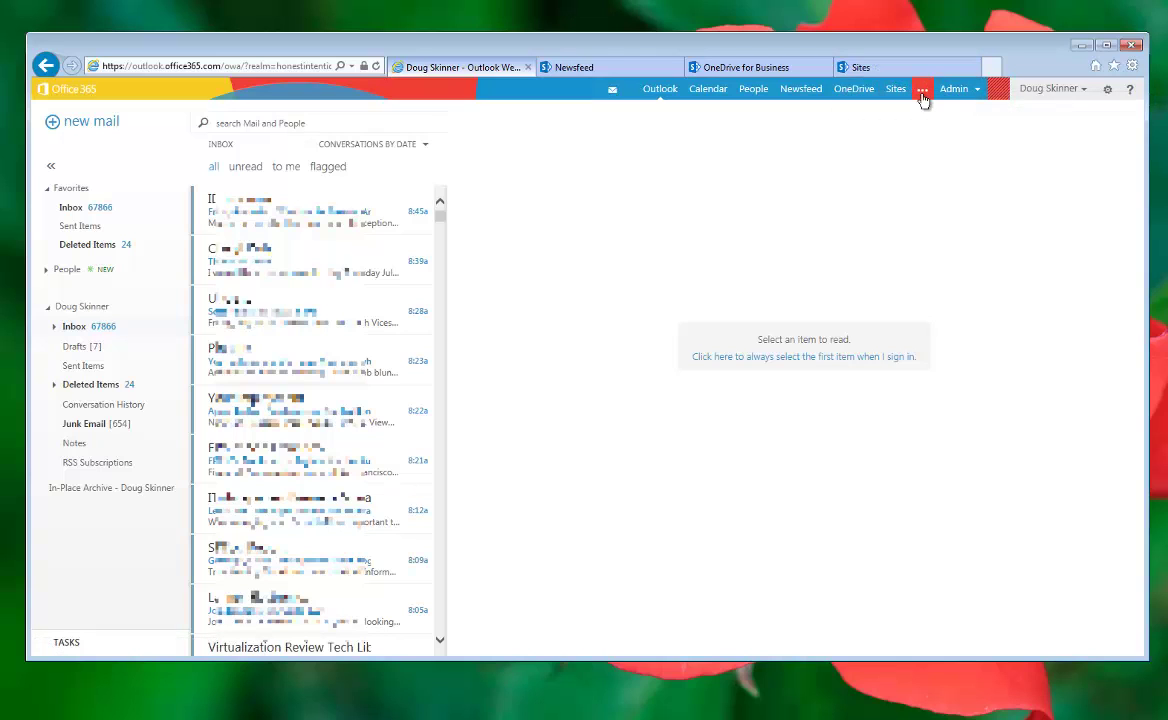
# Step: Open the Admin portal in a fifth tab, then show the account's profile and status menu
pyautogui.rightClick(922, 98)
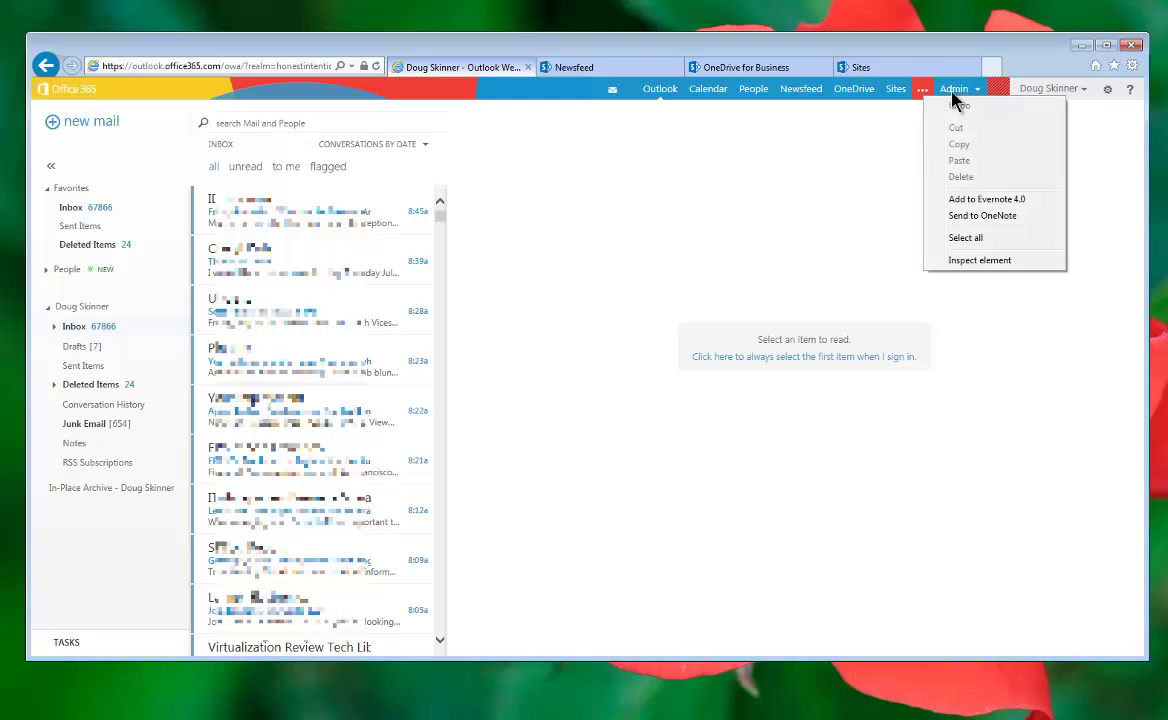
pyautogui.press('Escape')
pyautogui.rightClick(953, 97)
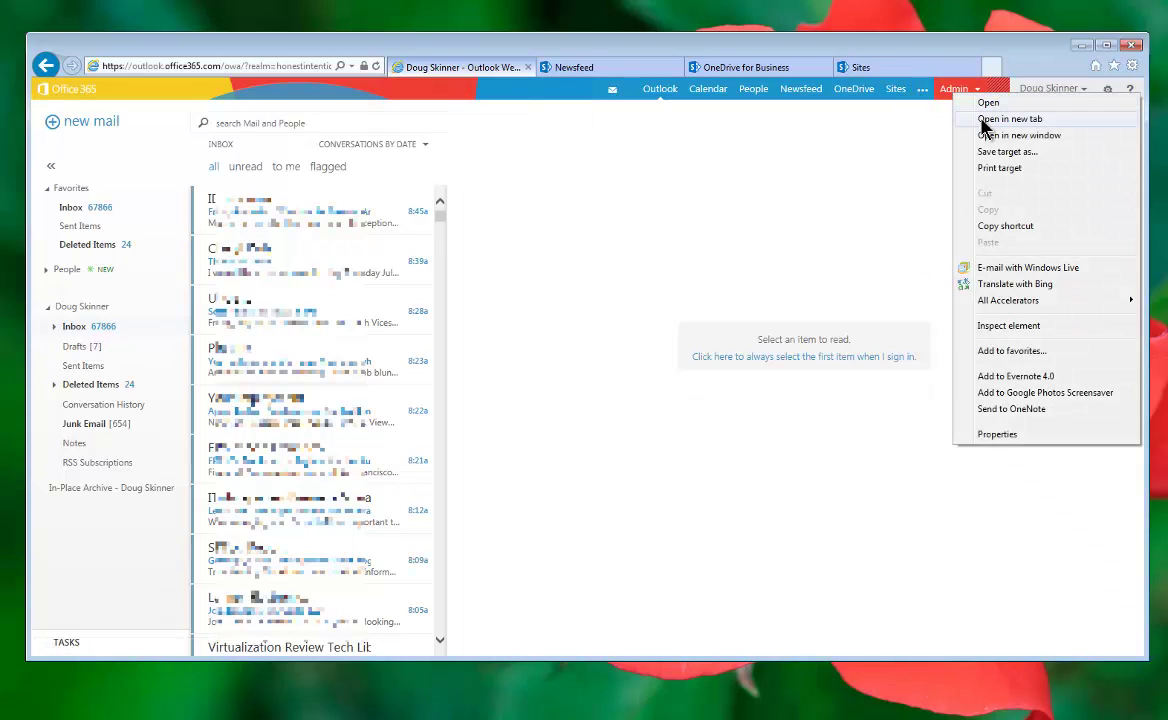
pyautogui.click(981, 120)
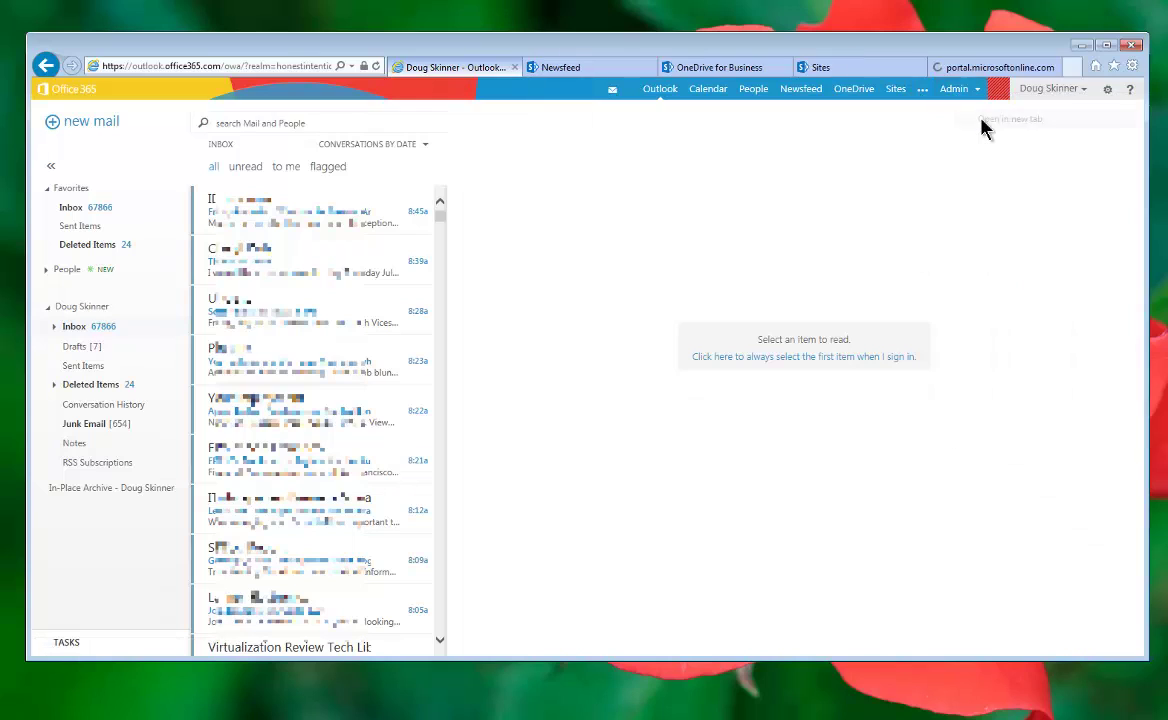
pyautogui.click(1084, 92)
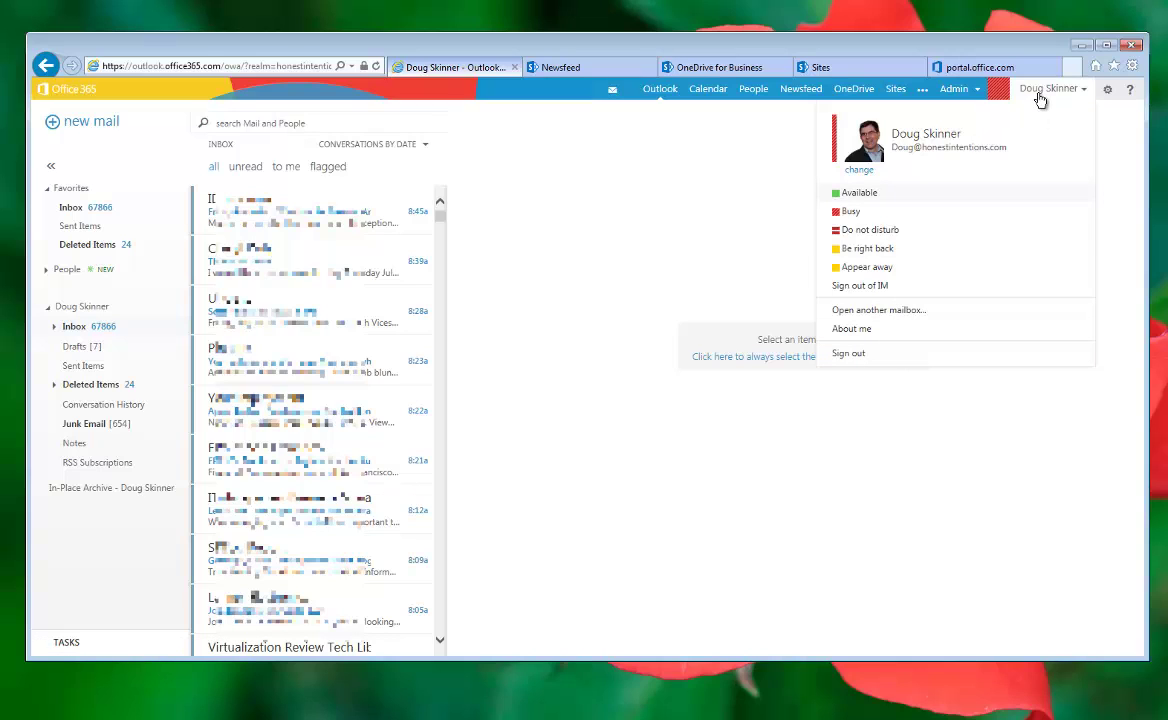
pyautogui.click(1080, 94)
pyautogui.click(1082, 94)
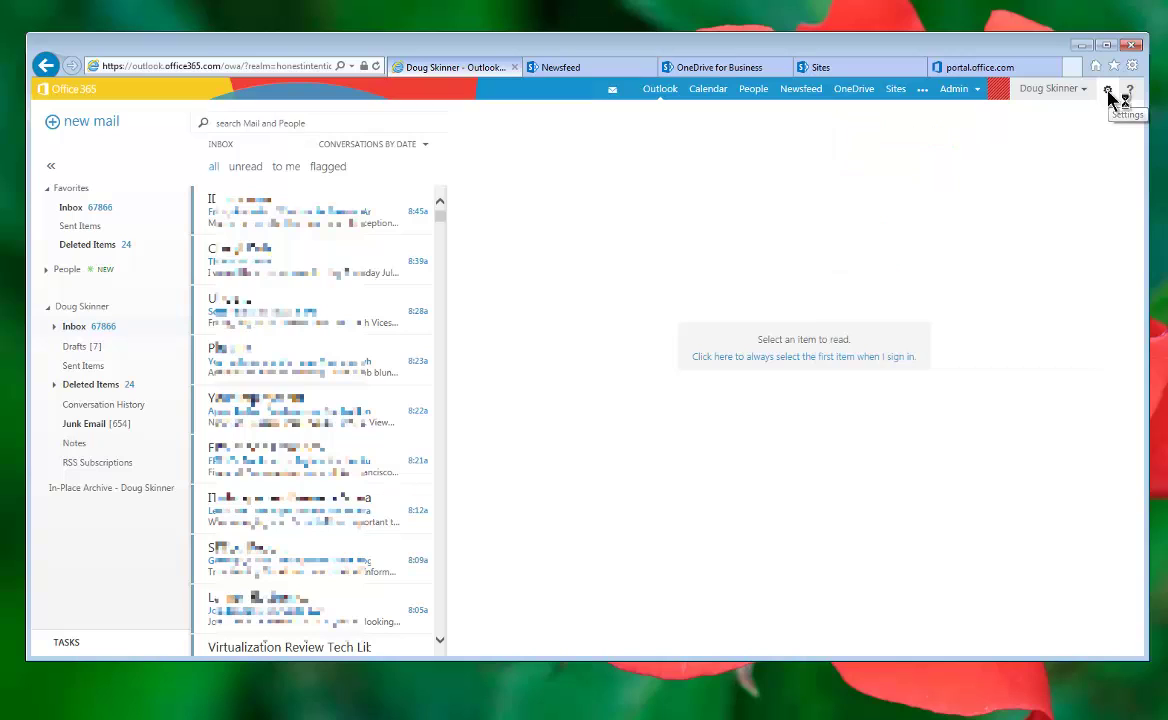
pyautogui.rightClick(1109, 97)
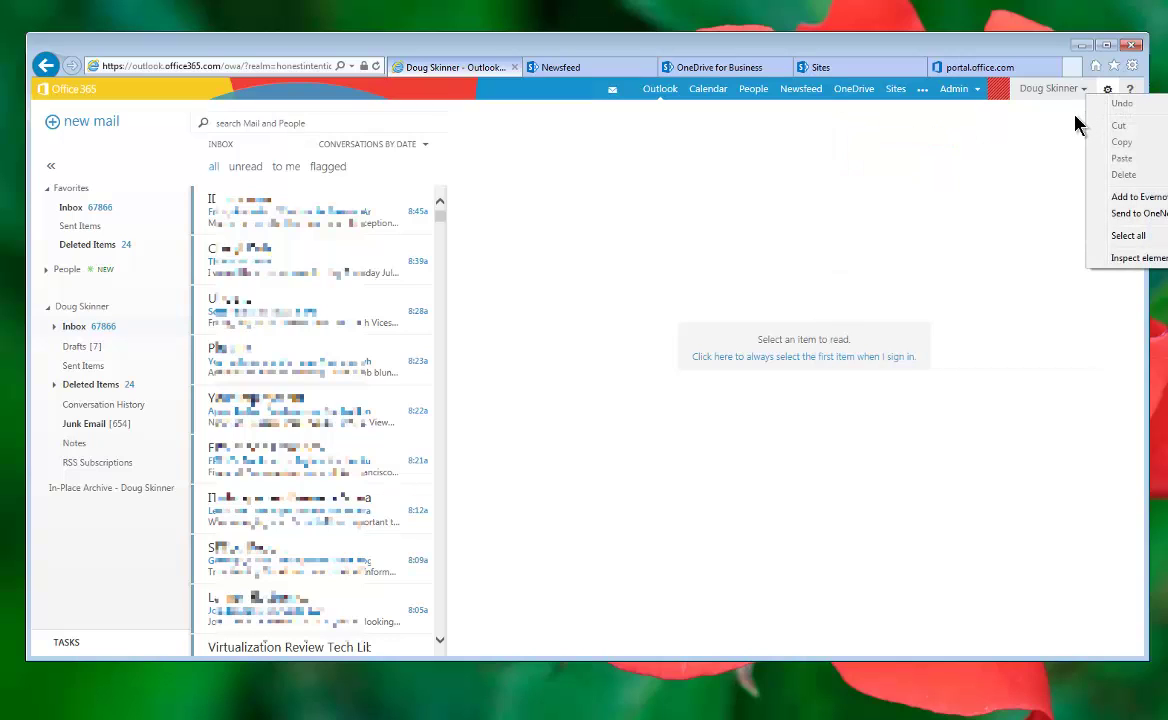
pyautogui.click(1078, 116)
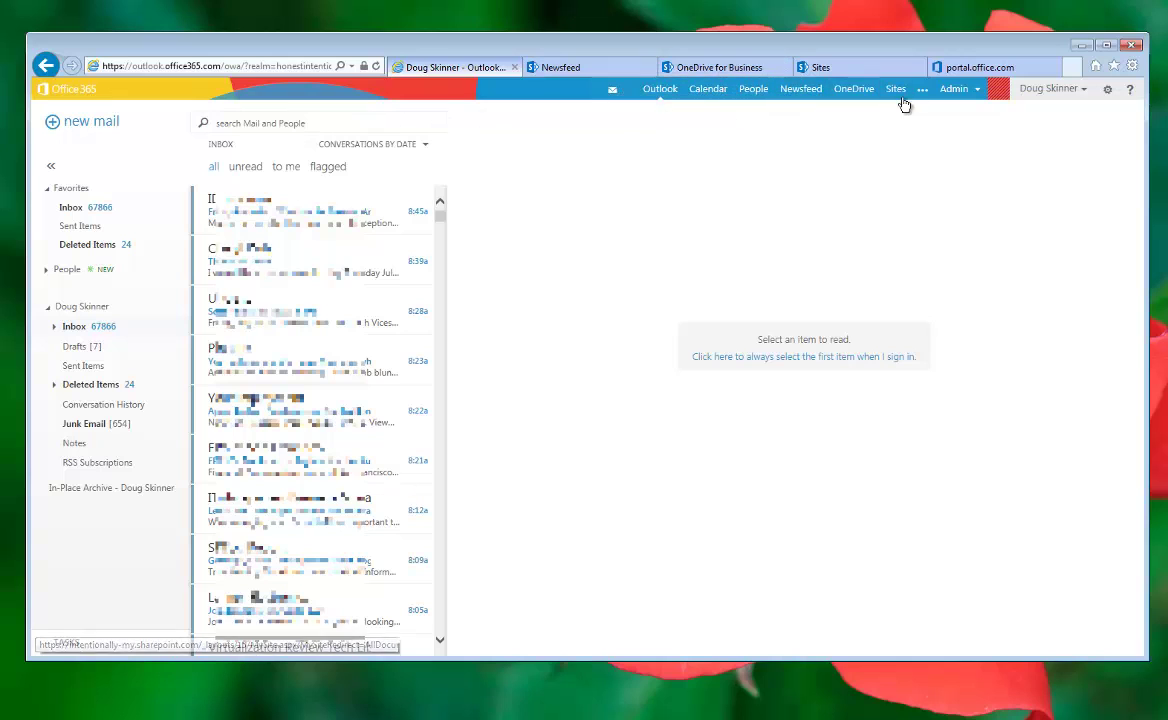
# Step: Go from the Newsfeed to the About me profile page, then on to OneDrive Documents
pyautogui.click(587, 70)
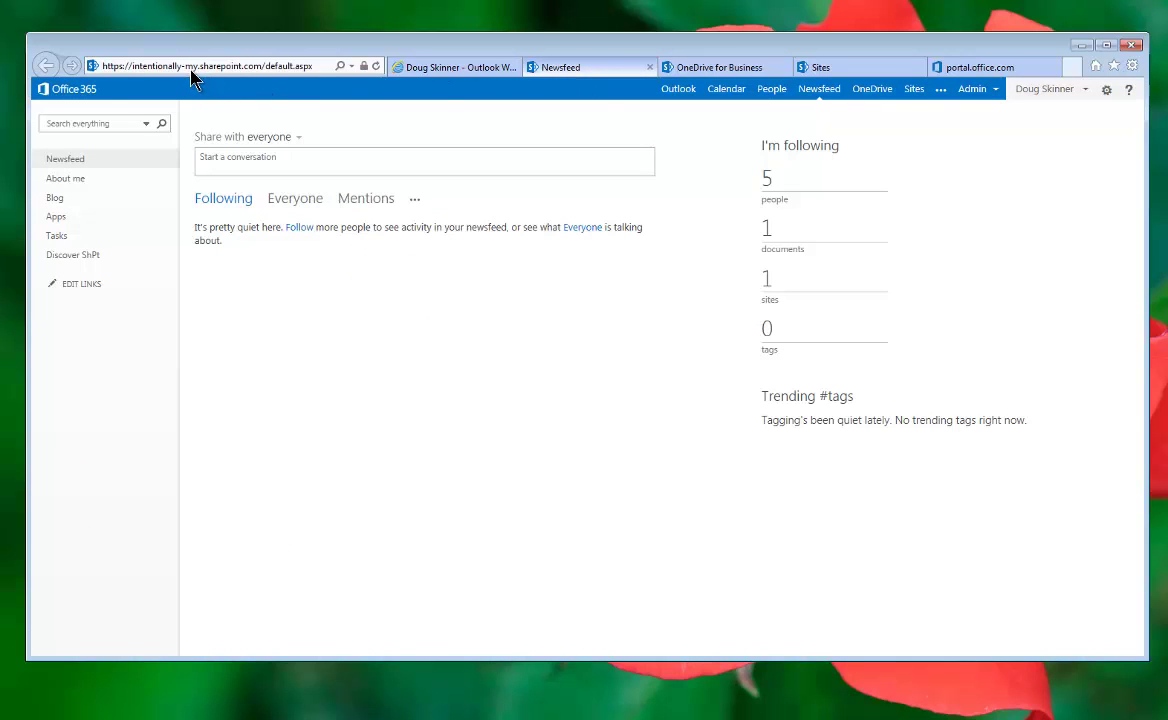
pyautogui.click(79, 189)
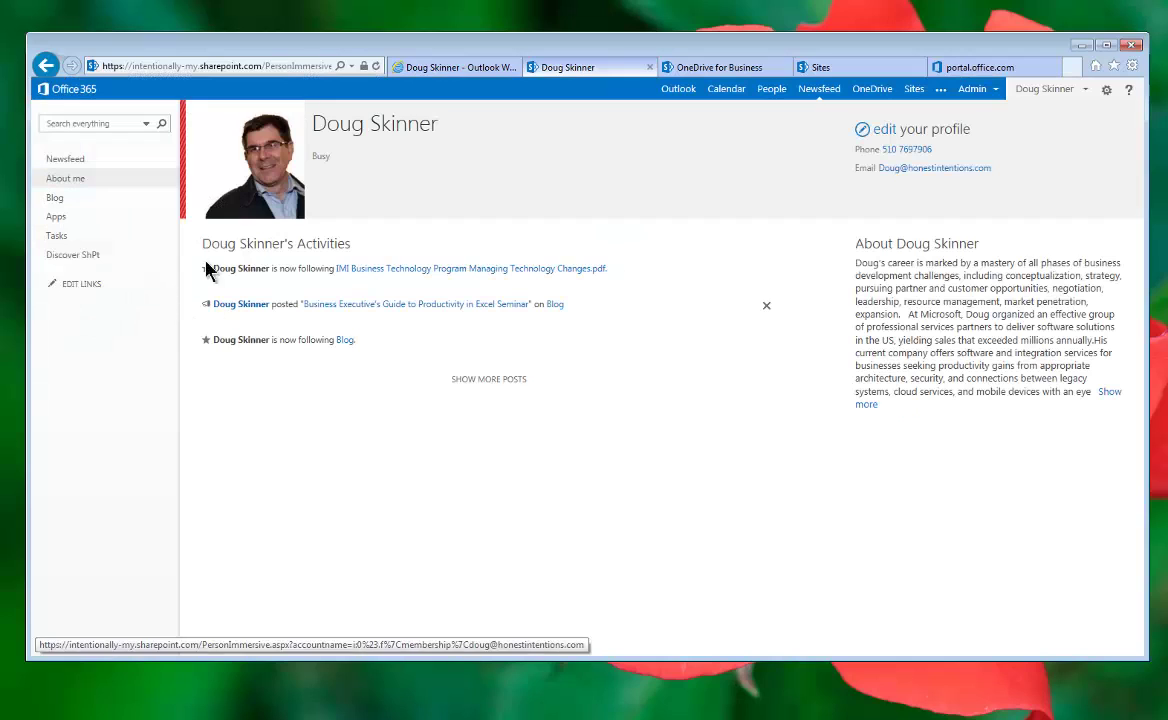
pyautogui.moveTo(183, 207)
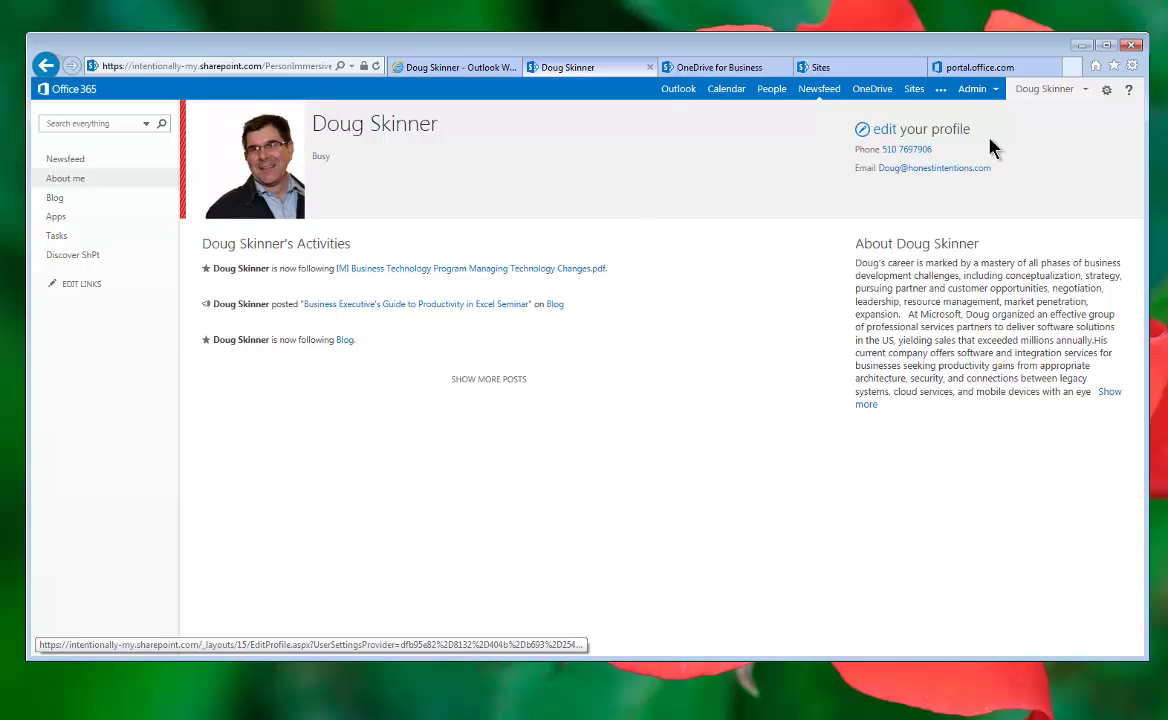
pyautogui.click(864, 95)
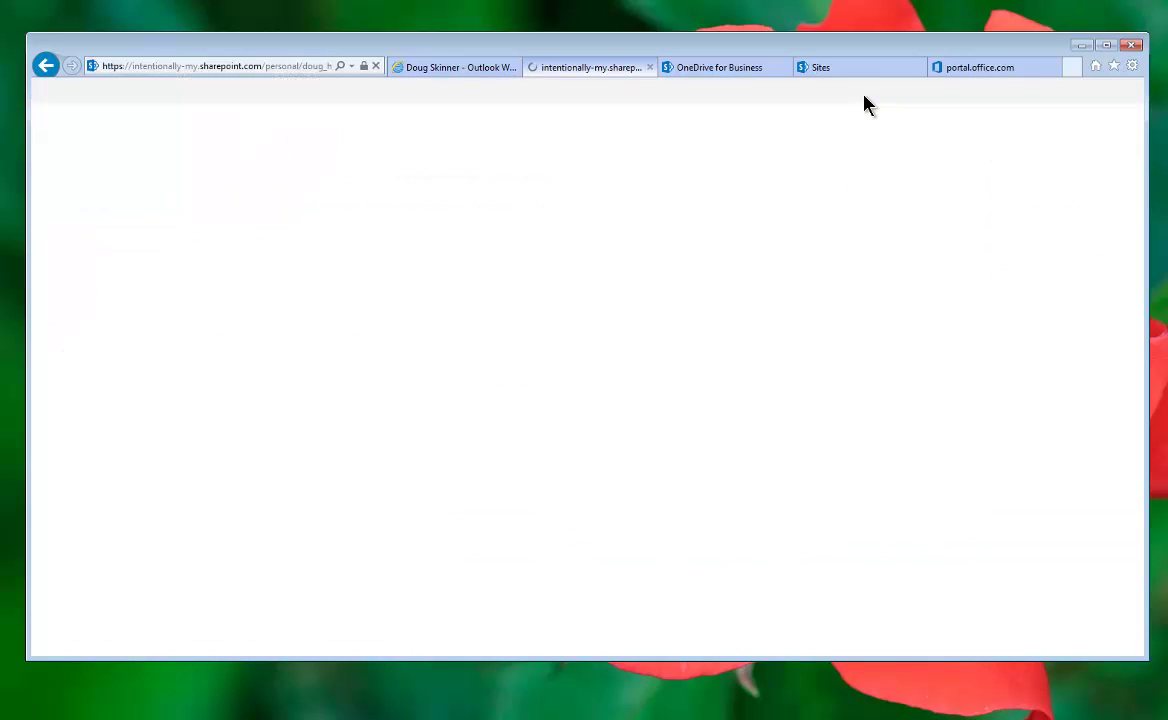
# Step: Go back to the OneDrive Documents tab and bring the Explorer Favorites window on screen
pyautogui.click(45, 66)
pyautogui.click(712, 68)
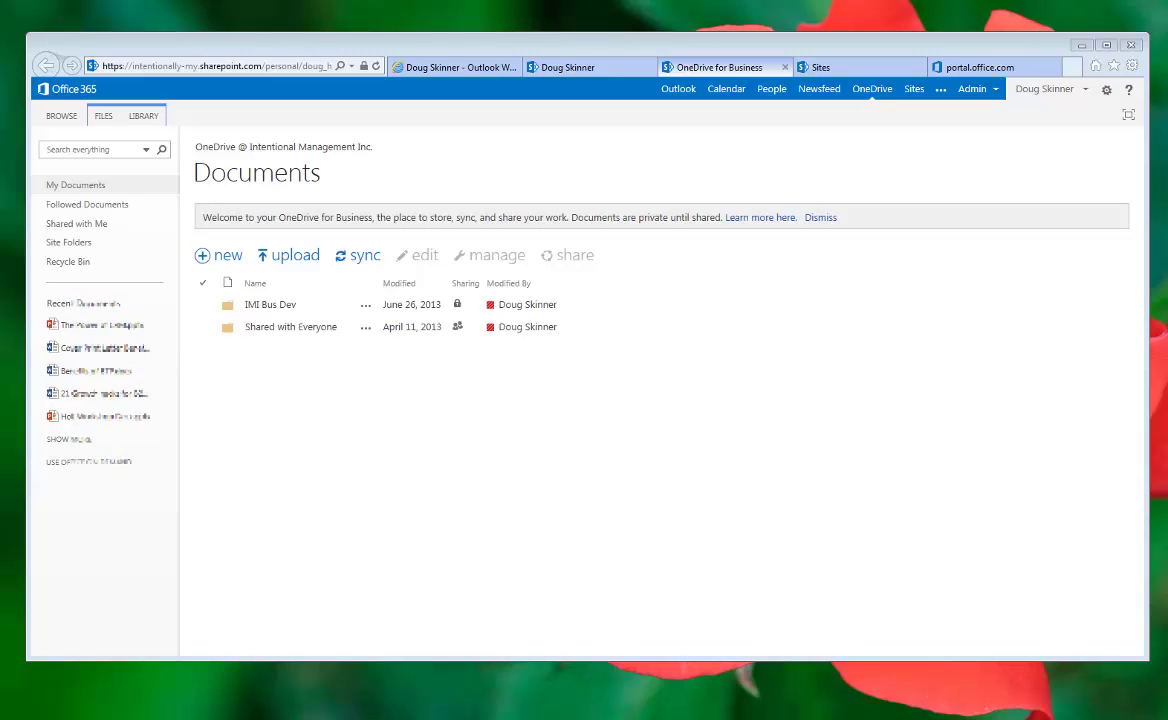
pyautogui.moveTo(0, 105); pyautogui.dragTo(349, 98)
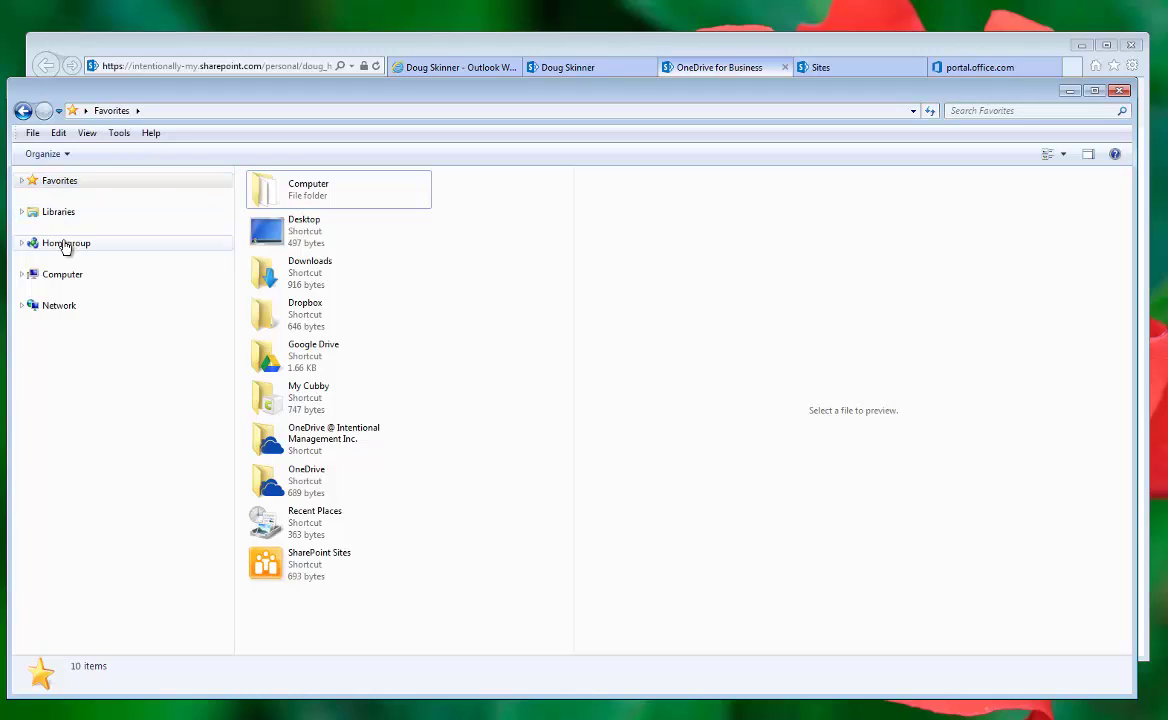
# Step: From Favorites, browse the synced OneDrive through Public and Cloud into Industry Solutions
pyautogui.click(21, 182)
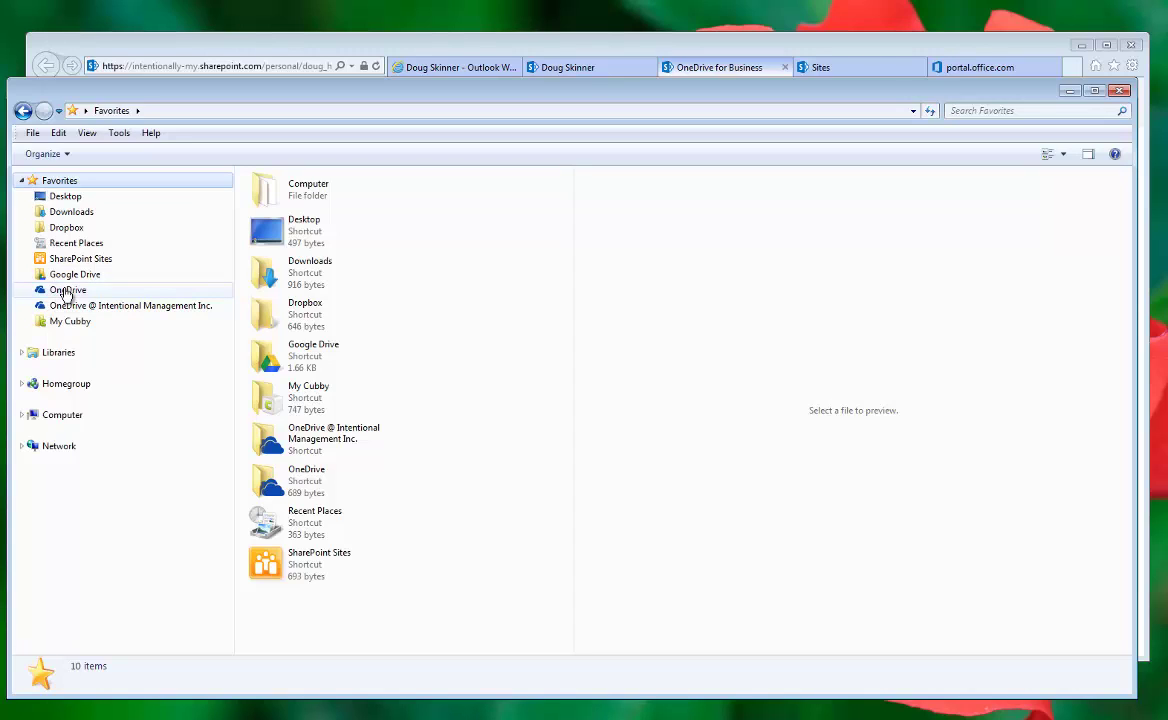
pyautogui.click(66, 290)
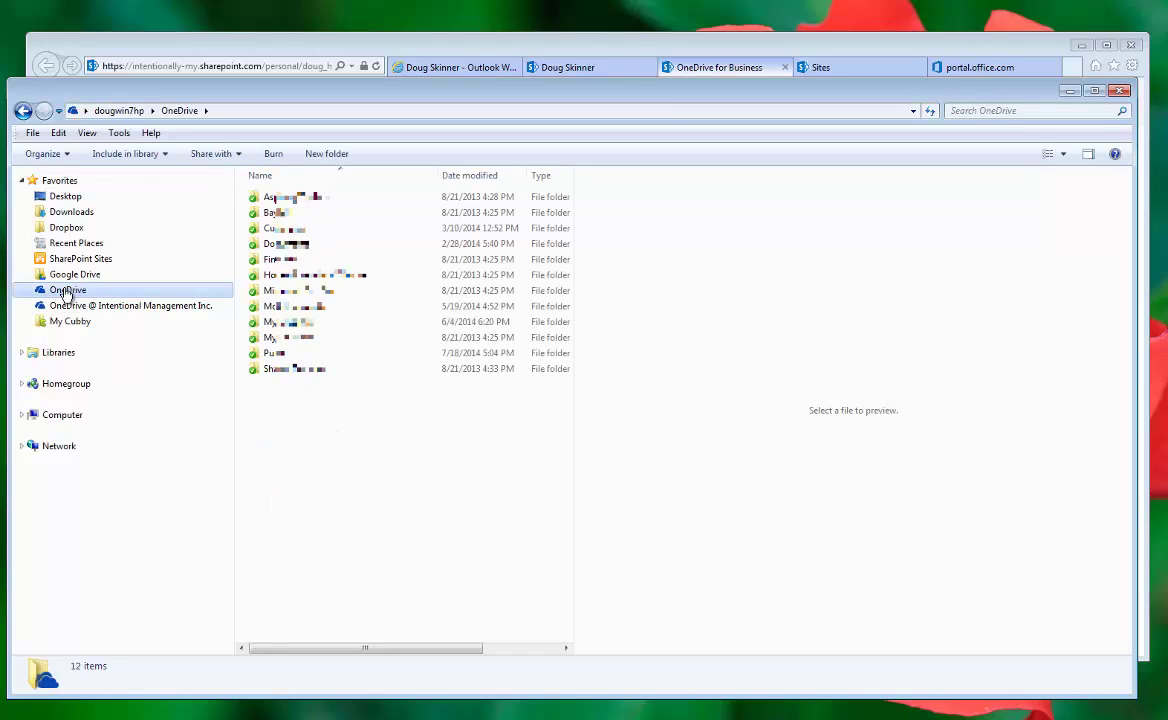
pyautogui.doubleClick(275, 353)
pyautogui.click(268, 215)
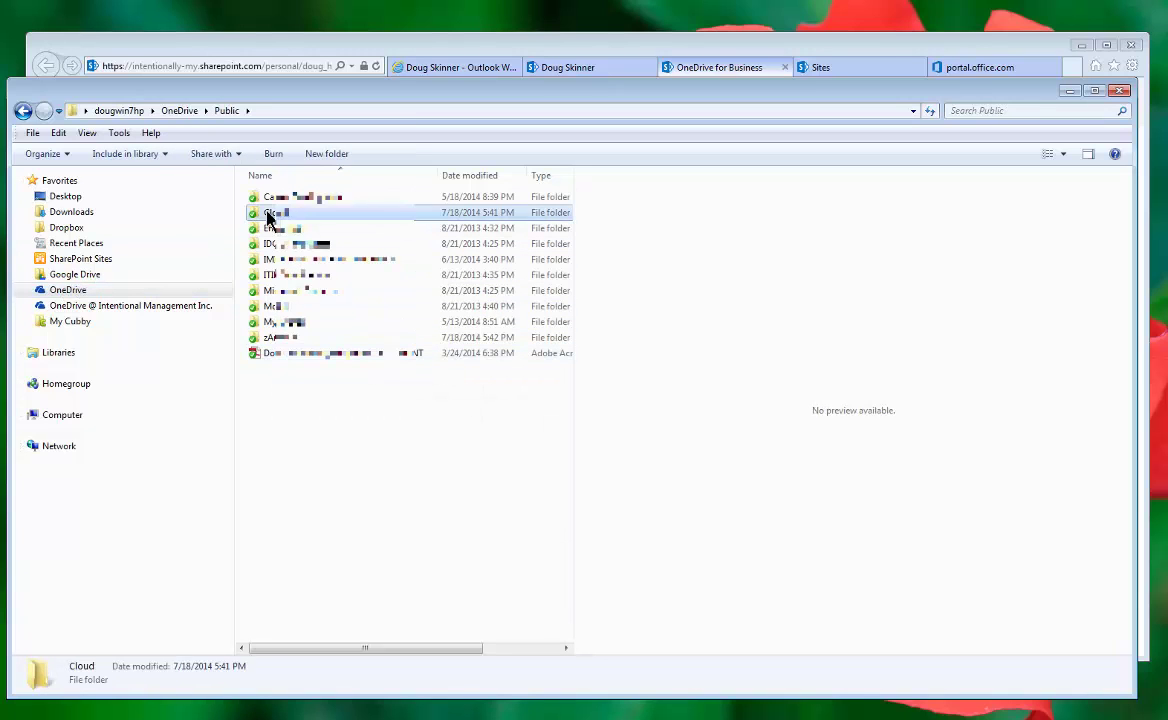
pyautogui.doubleClick(268, 215)
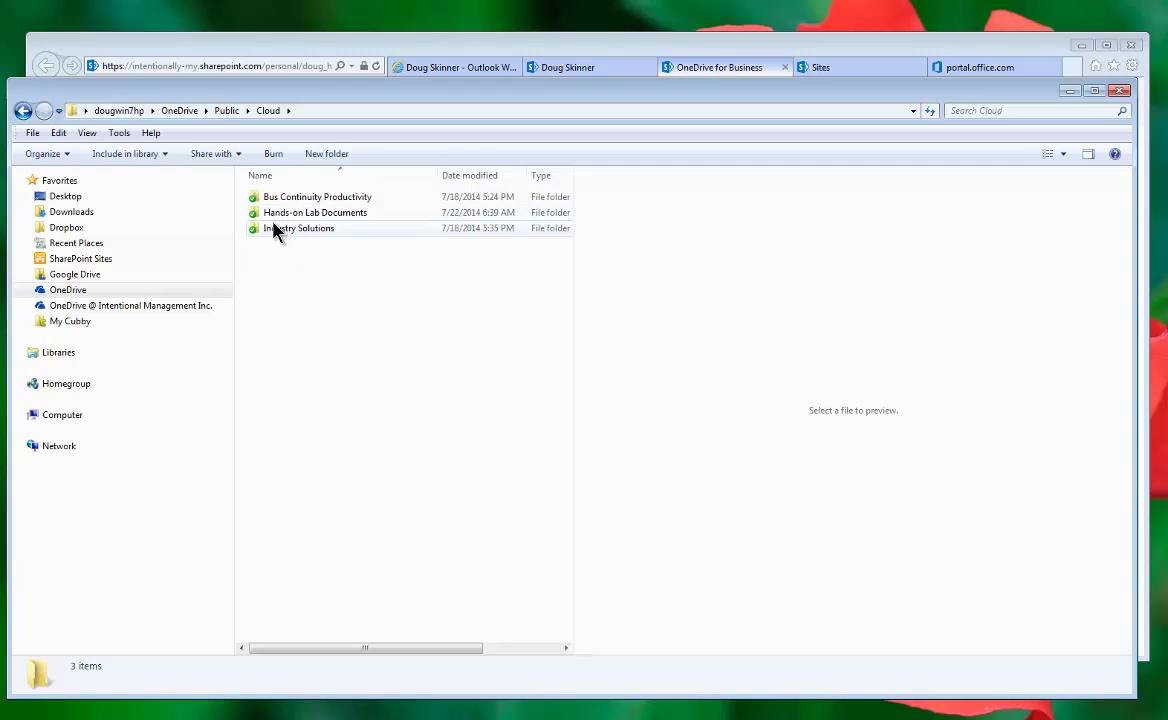
pyautogui.doubleClick(276, 233)
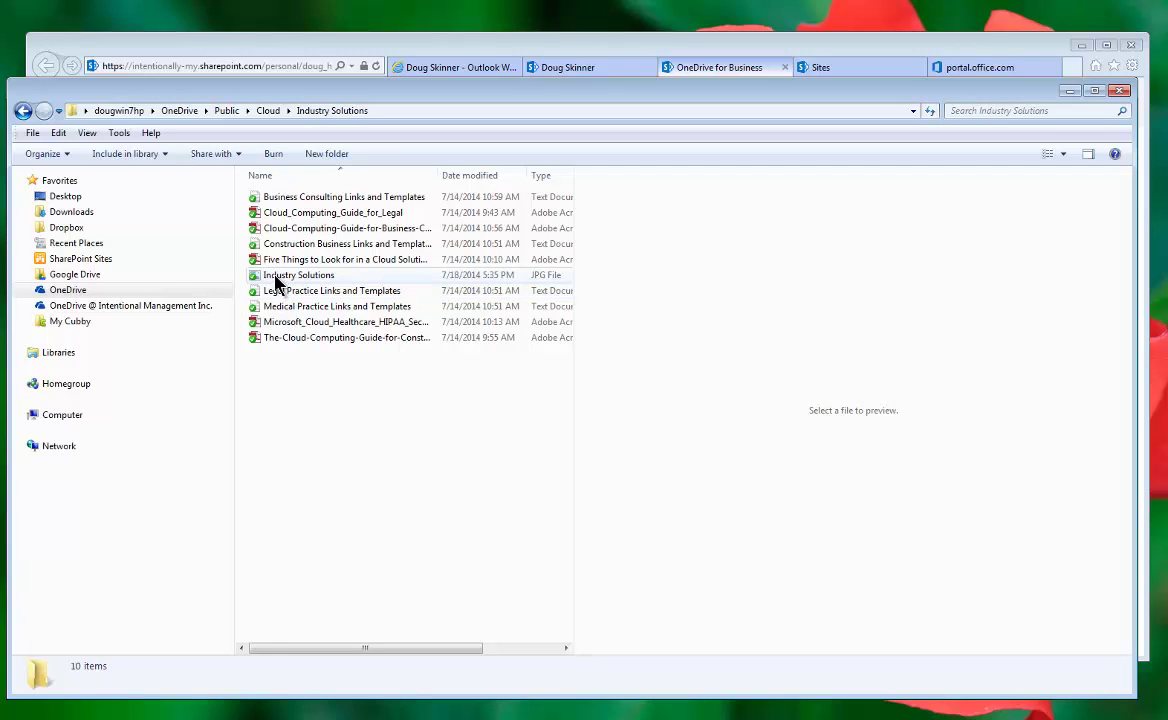
# Step: Preview the Legal Practice Links and Templates file and select template entries and a web address
pyautogui.click(257, 296)
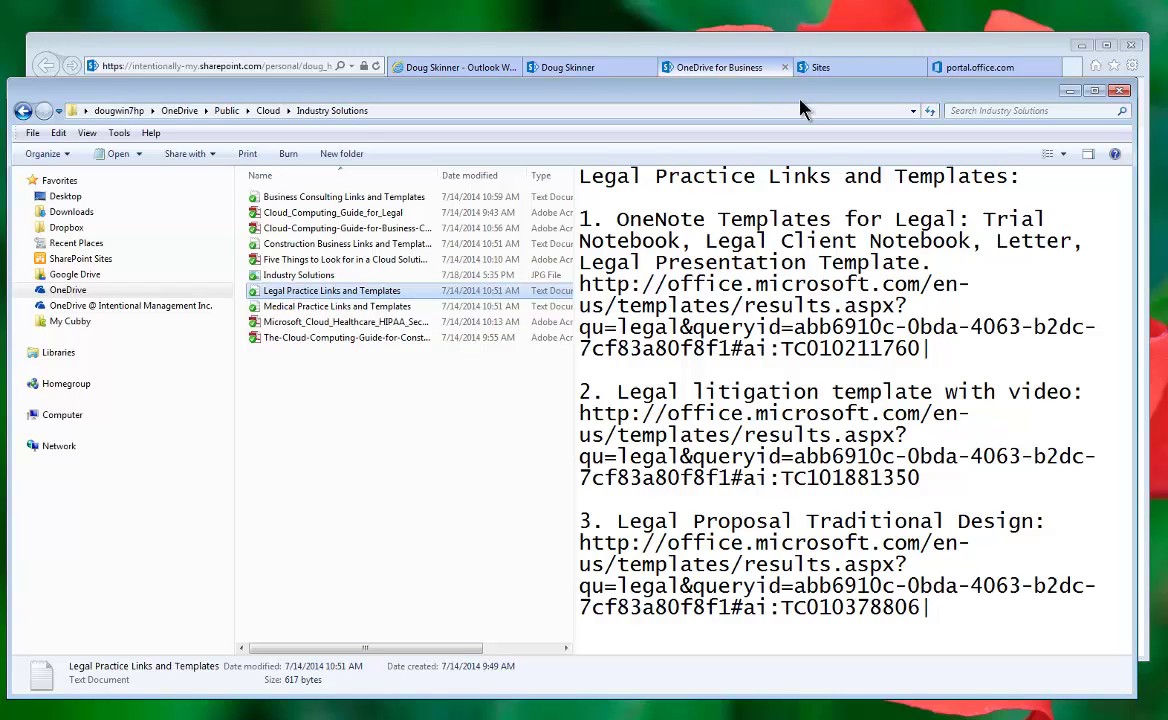
pyautogui.moveTo(604, 176); pyautogui.dragTo(722, 510)
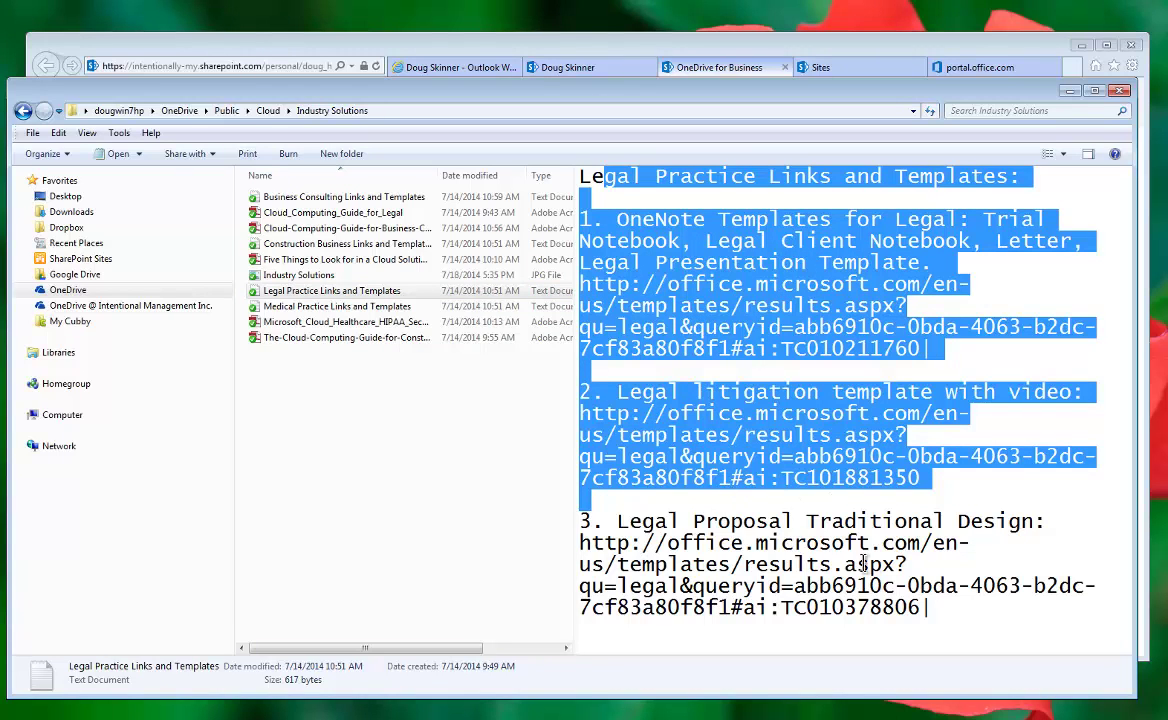
pyautogui.click(900, 610)
pyautogui.moveTo(903, 610); pyautogui.dragTo(585, 555)
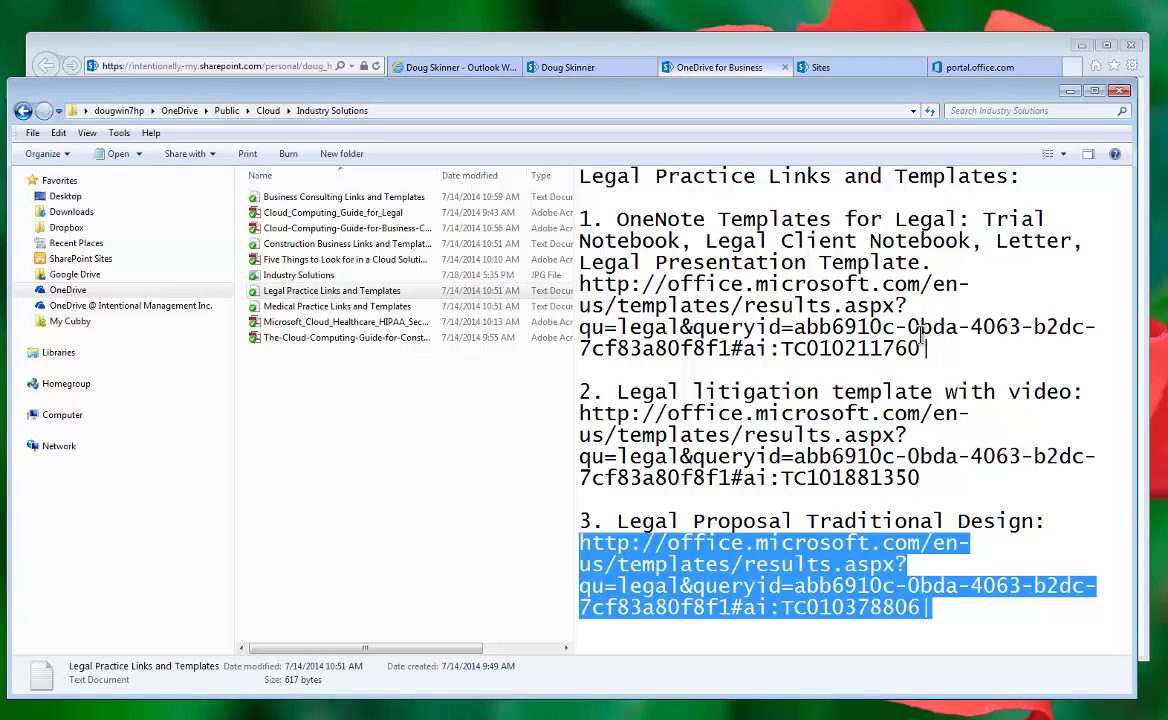
# Step: Preview the Industry Solutions image and scroll the Five Things cloud PDF, then minimize Explorer
pyautogui.click(259, 277)
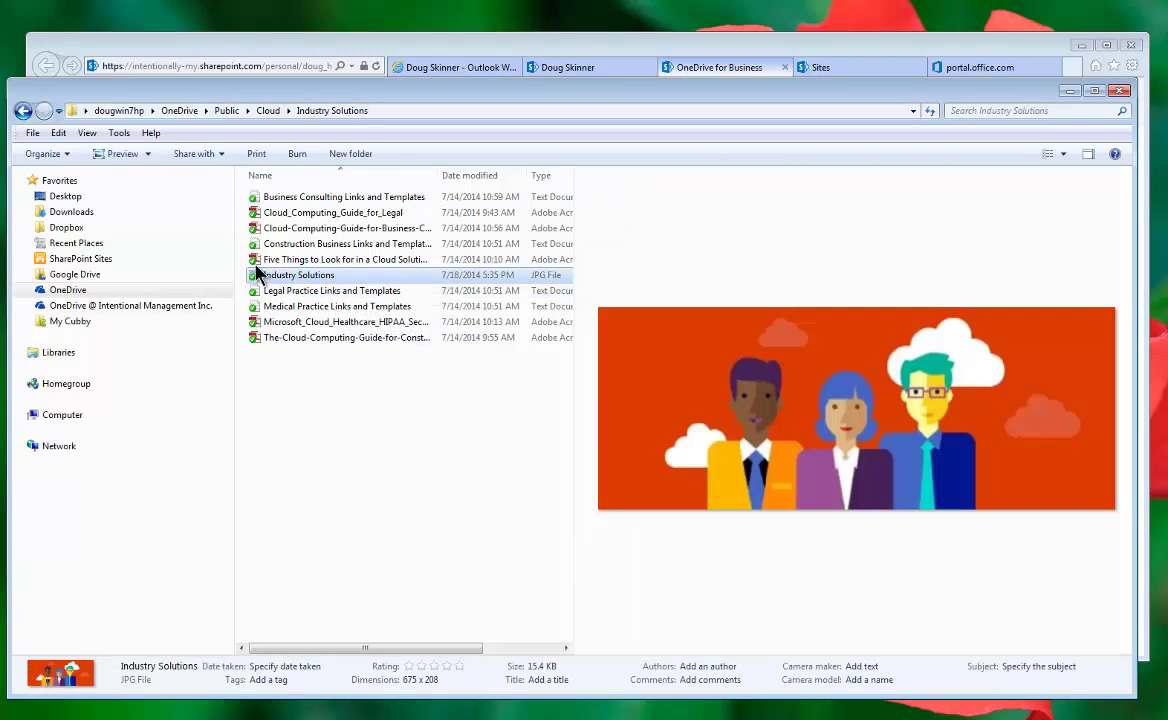
pyautogui.click(257, 260)
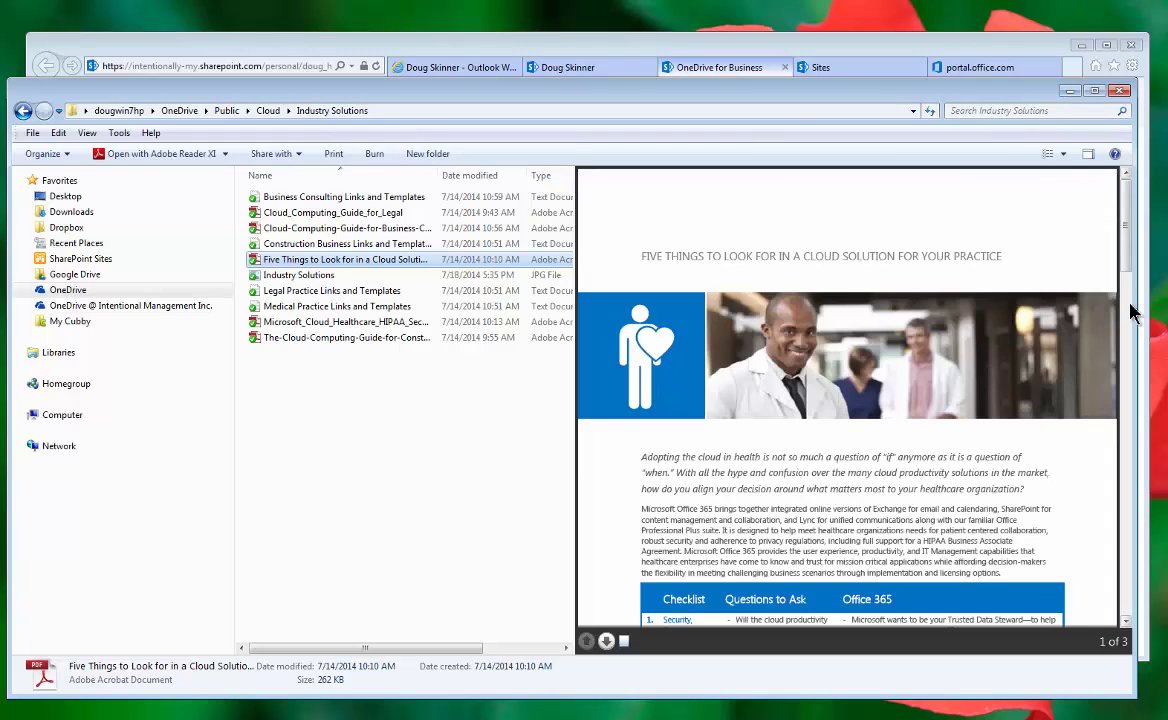
pyautogui.scroll(-5, 1129, 295)
pyautogui.scroll(-10, 1129, 398)
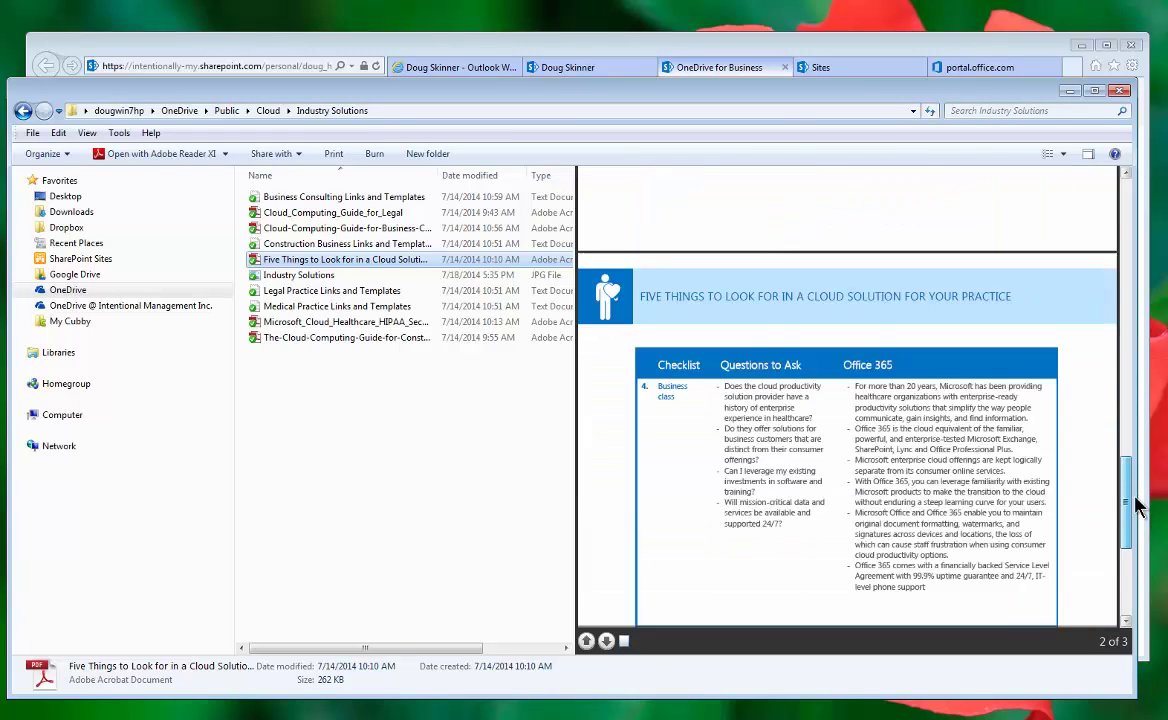
pyautogui.click(1068, 92)
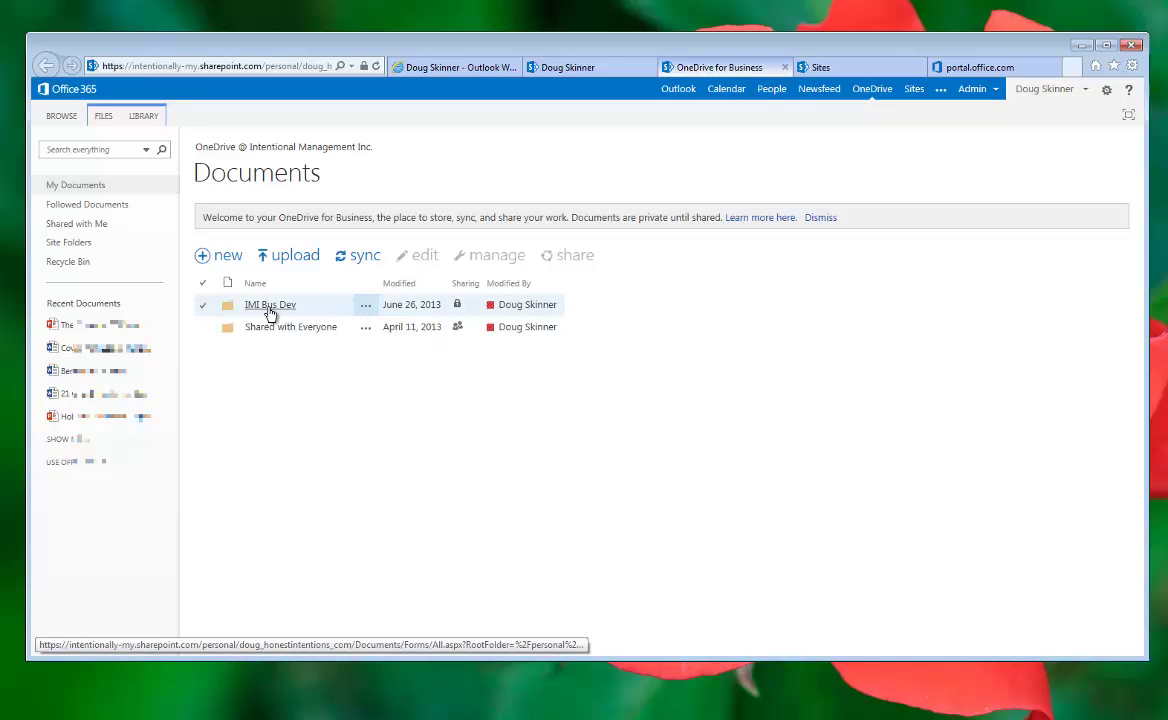
# Step: Open Shared with Everyone and show the details card for Collection Free MS eBooks
pyautogui.click(290, 331)
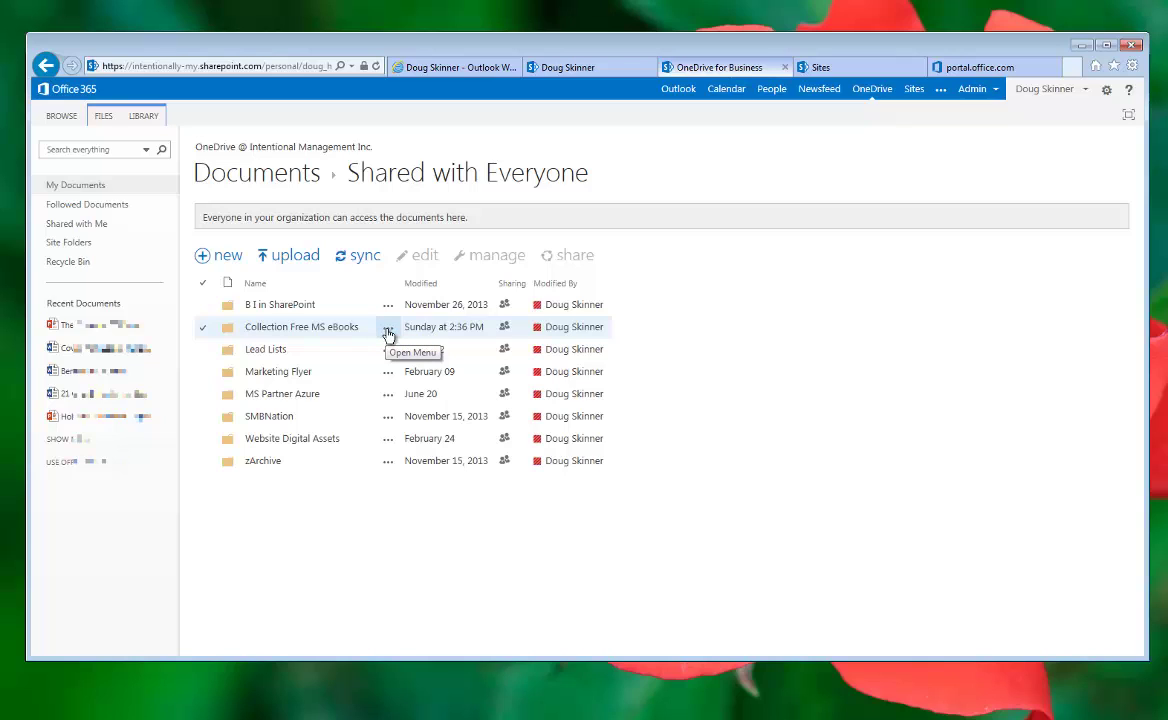
pyautogui.click(388, 332)
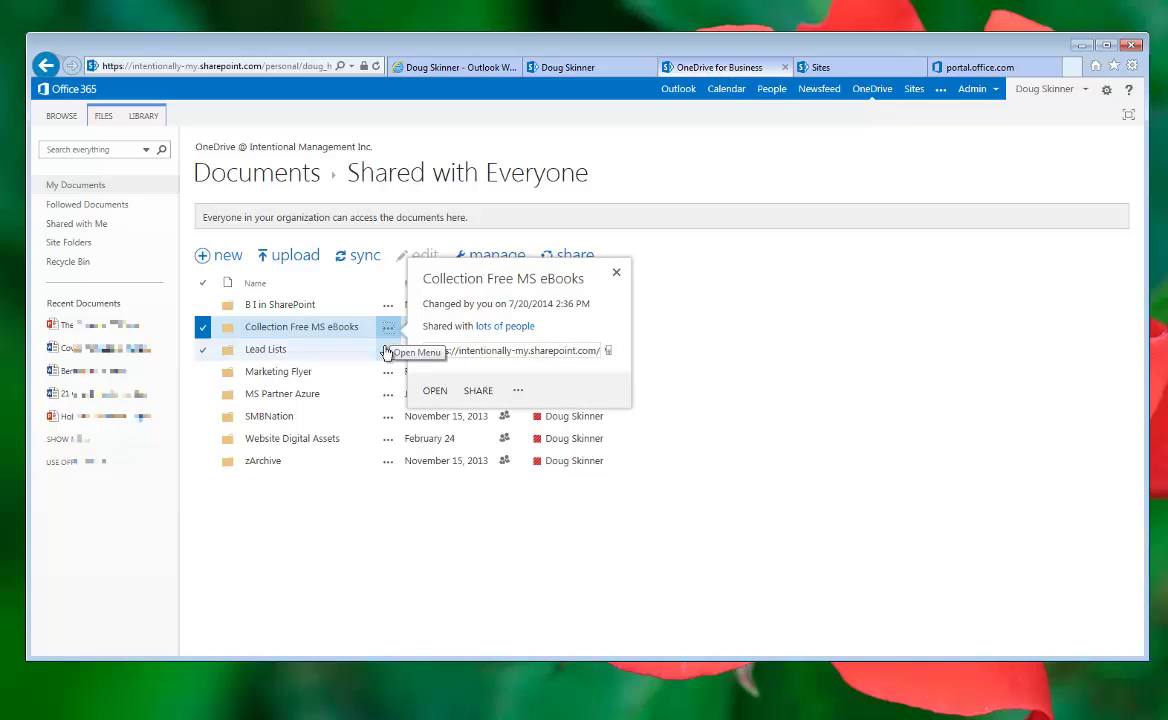
# Step: Reopen the Collection Free MS eBooks details card, select its link address, then open the folder
pyautogui.click(748, 430)
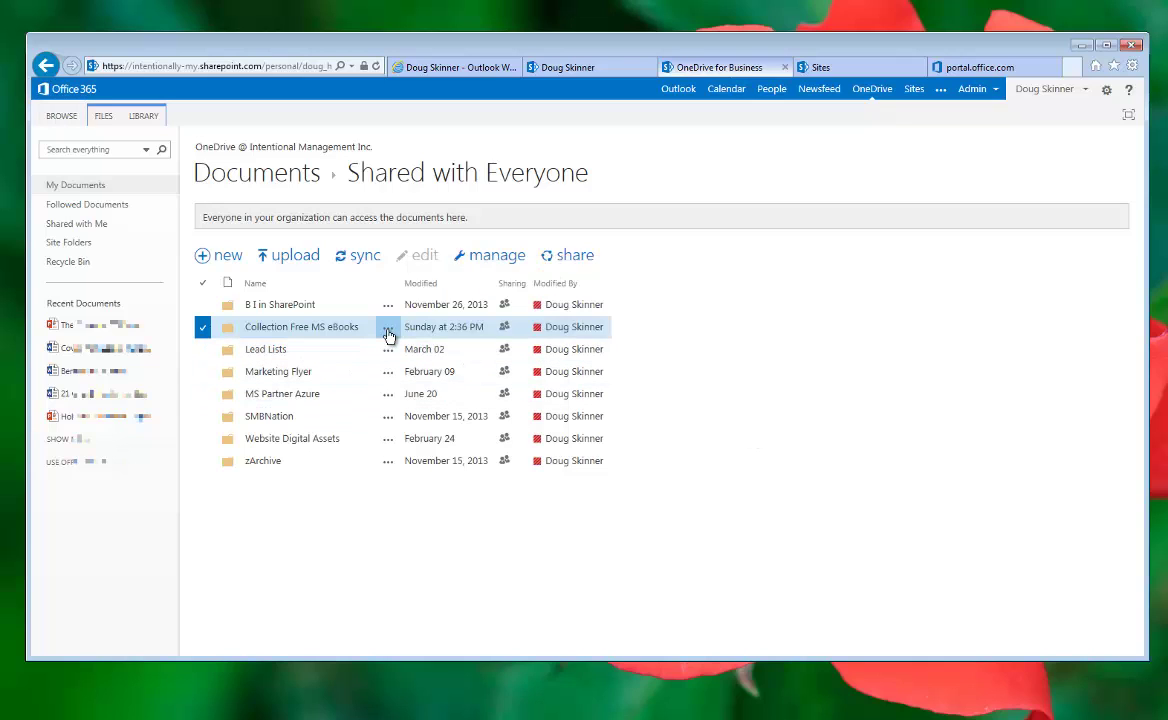
pyautogui.click(388, 330)
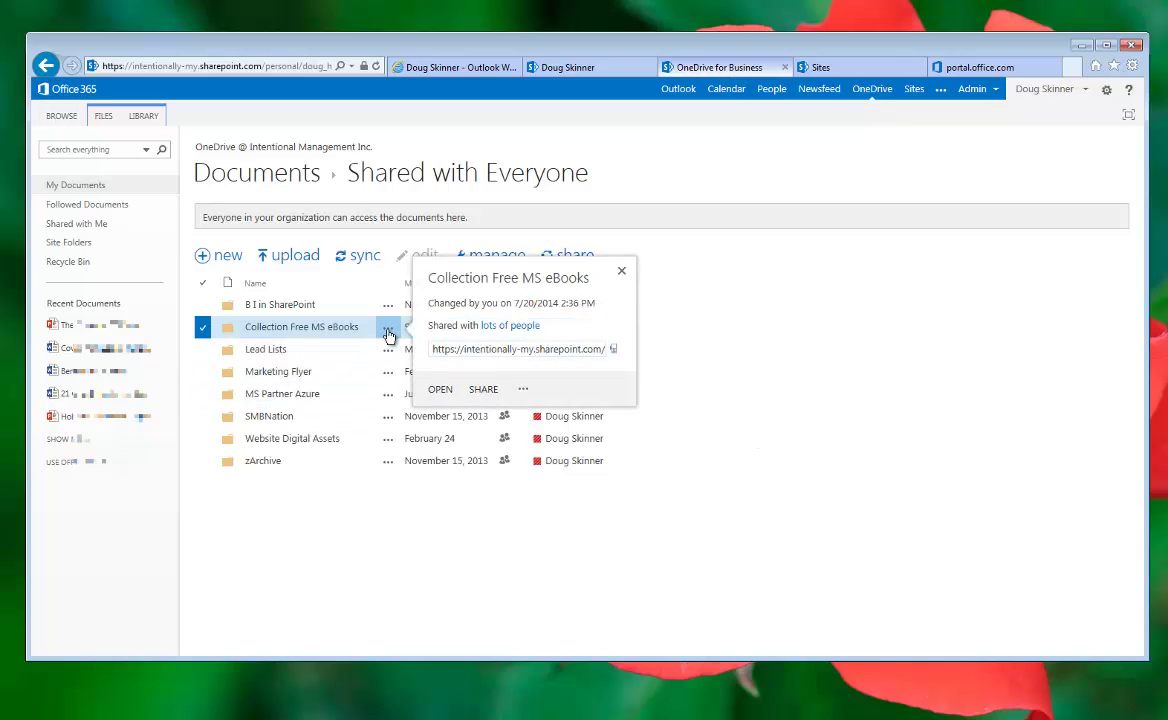
pyautogui.click(494, 350)
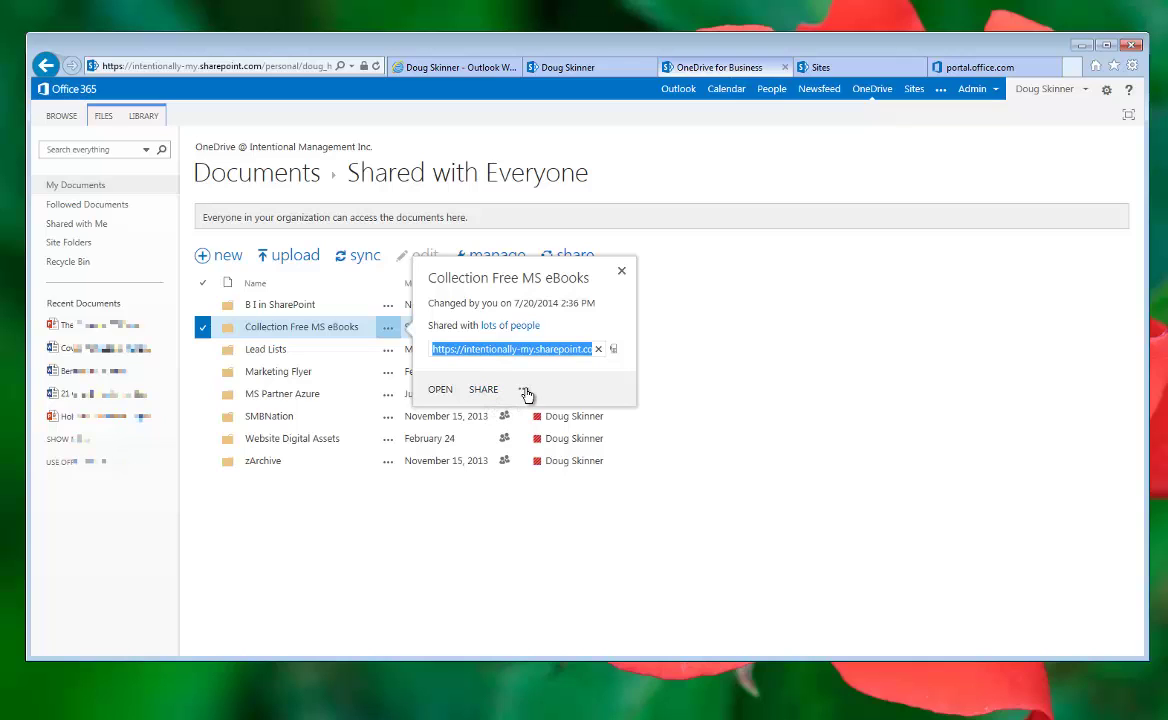
pyautogui.click(524, 391)
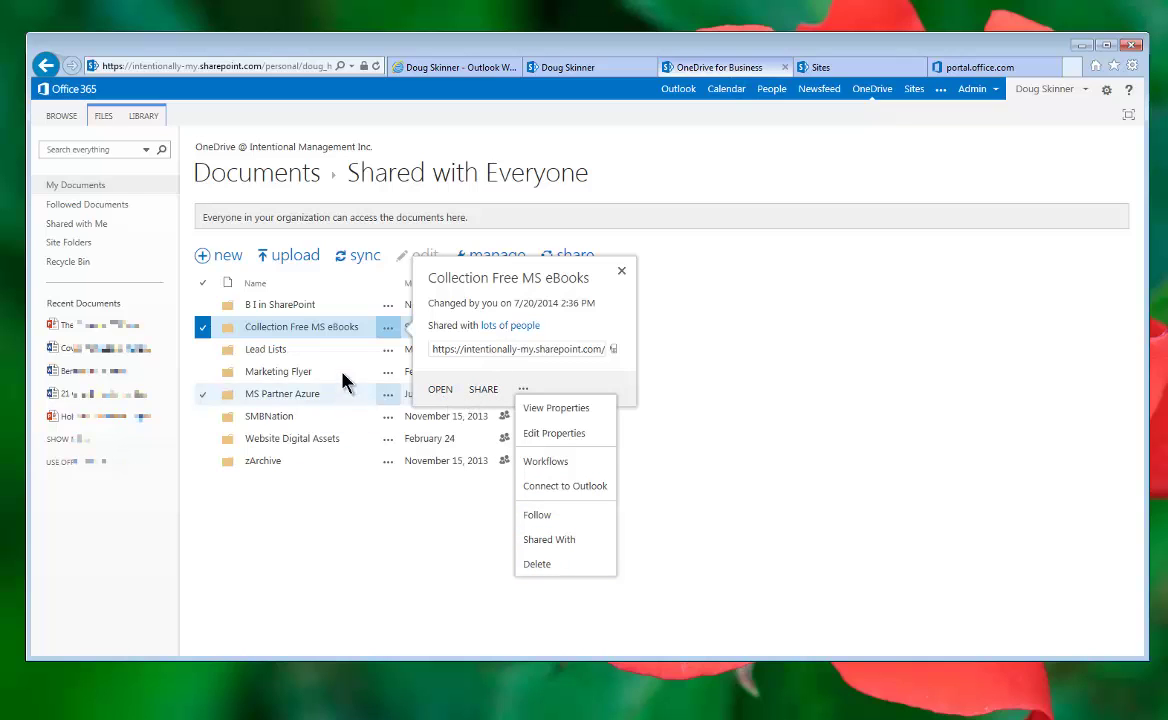
pyautogui.click(311, 335)
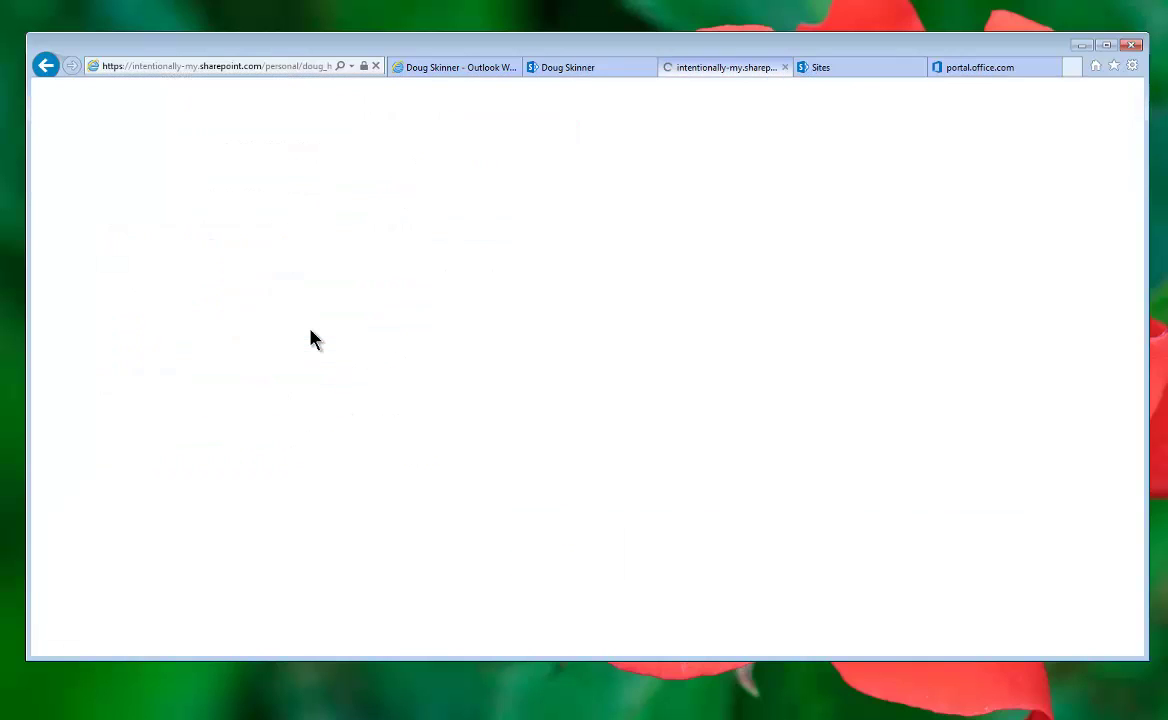
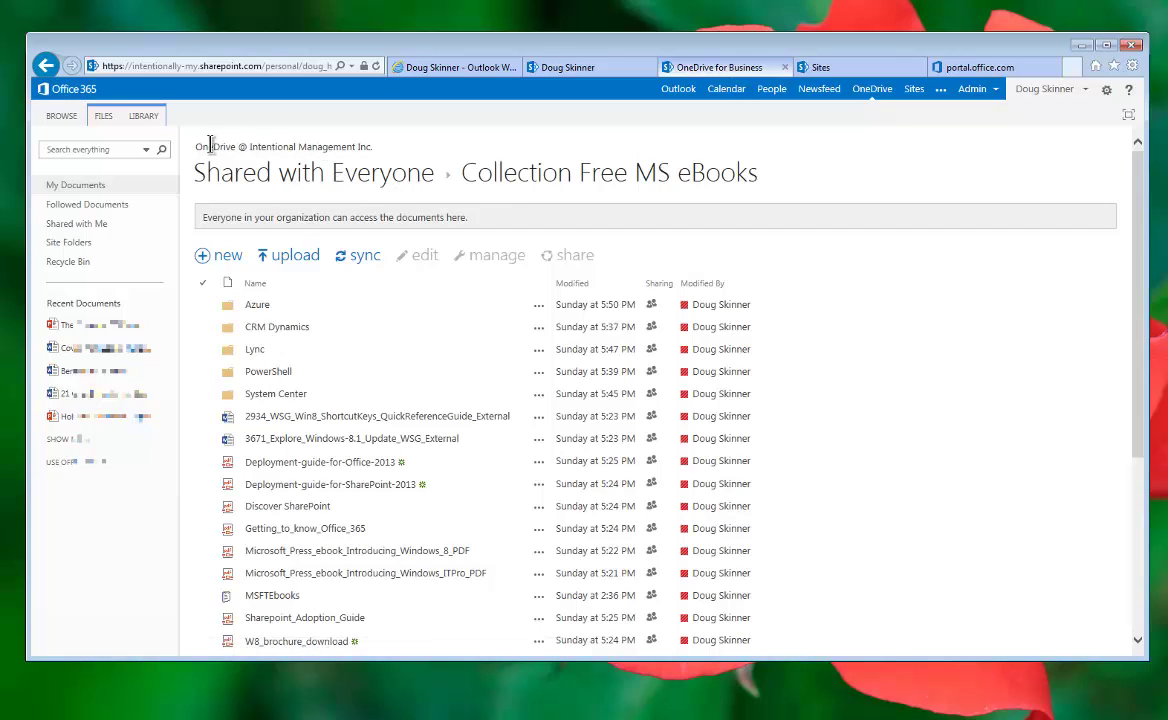
# Step: Open the Share 'Lync' dialog from the Lync folder's callout in Collection Free MS eBooks
pyautogui.moveTo(197, 144); pyautogui.dragTo(370, 157)
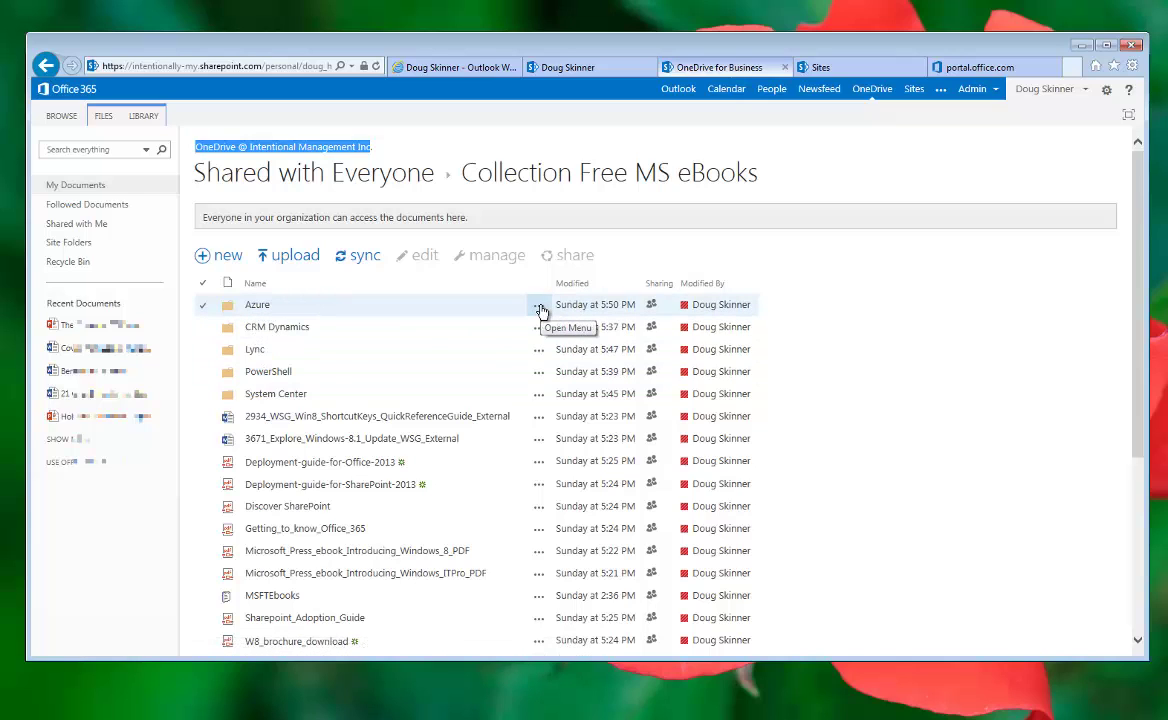
pyautogui.click(539, 357)
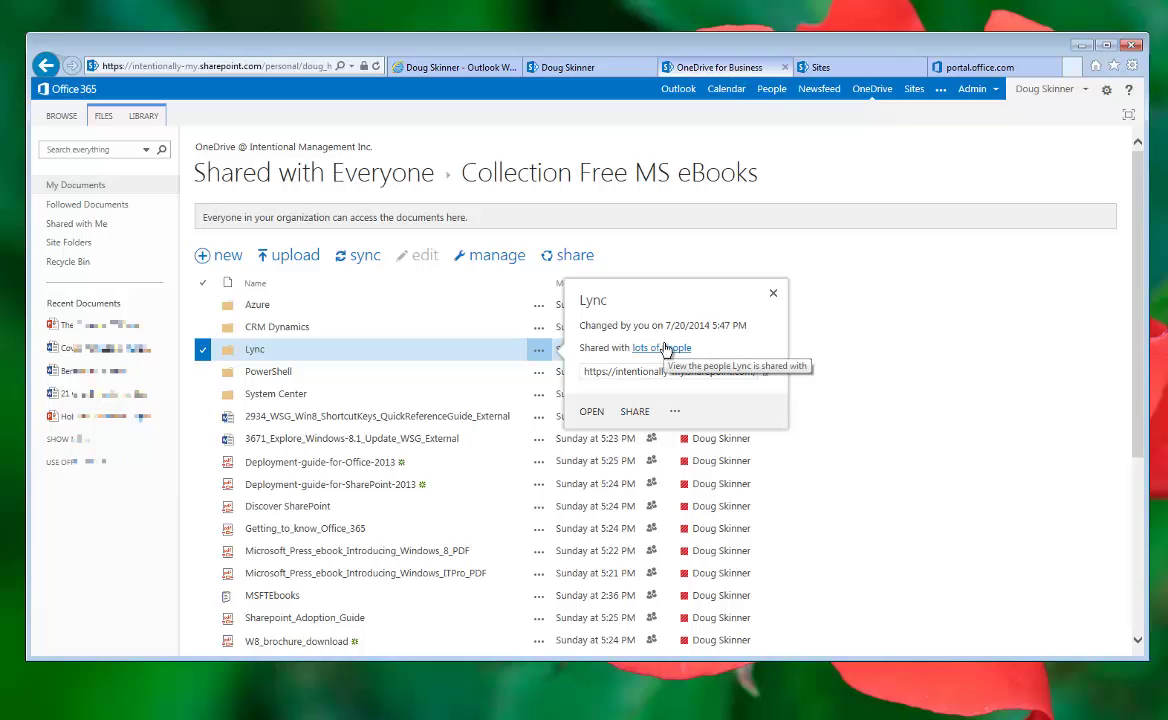
pyautogui.click(636, 412)
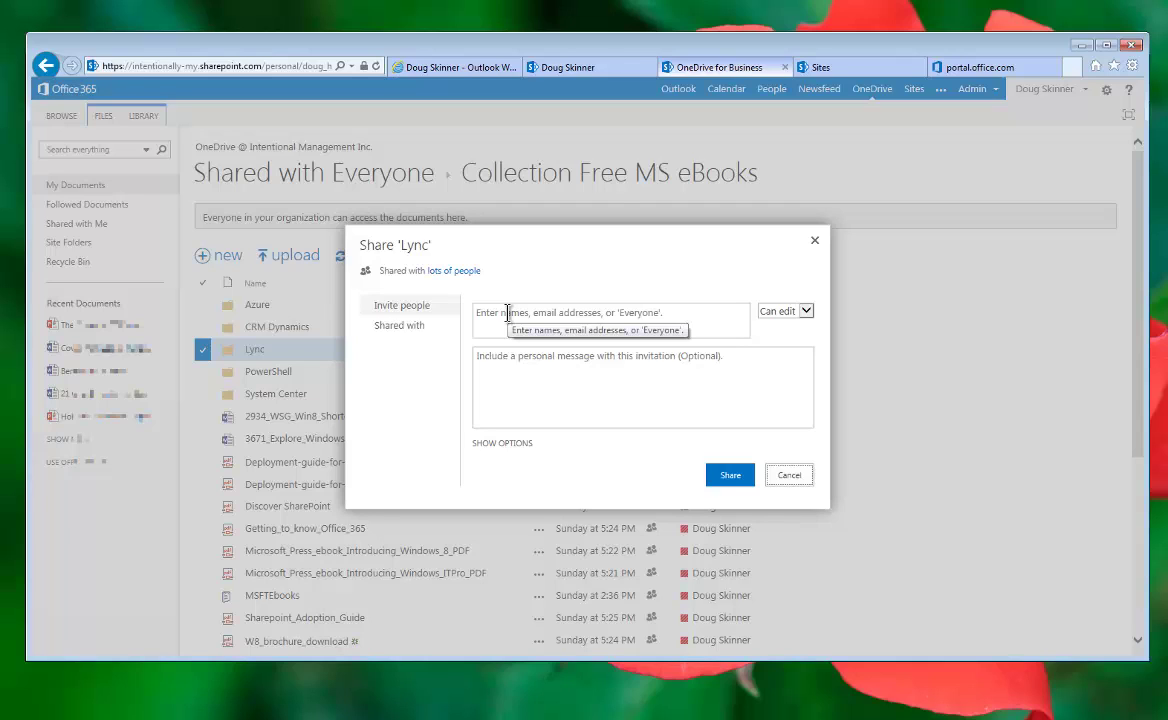
# Step: Check the Lync invite box, Can edit permission levels and extra options, then cancel without sharing
pyautogui.click(507, 313)
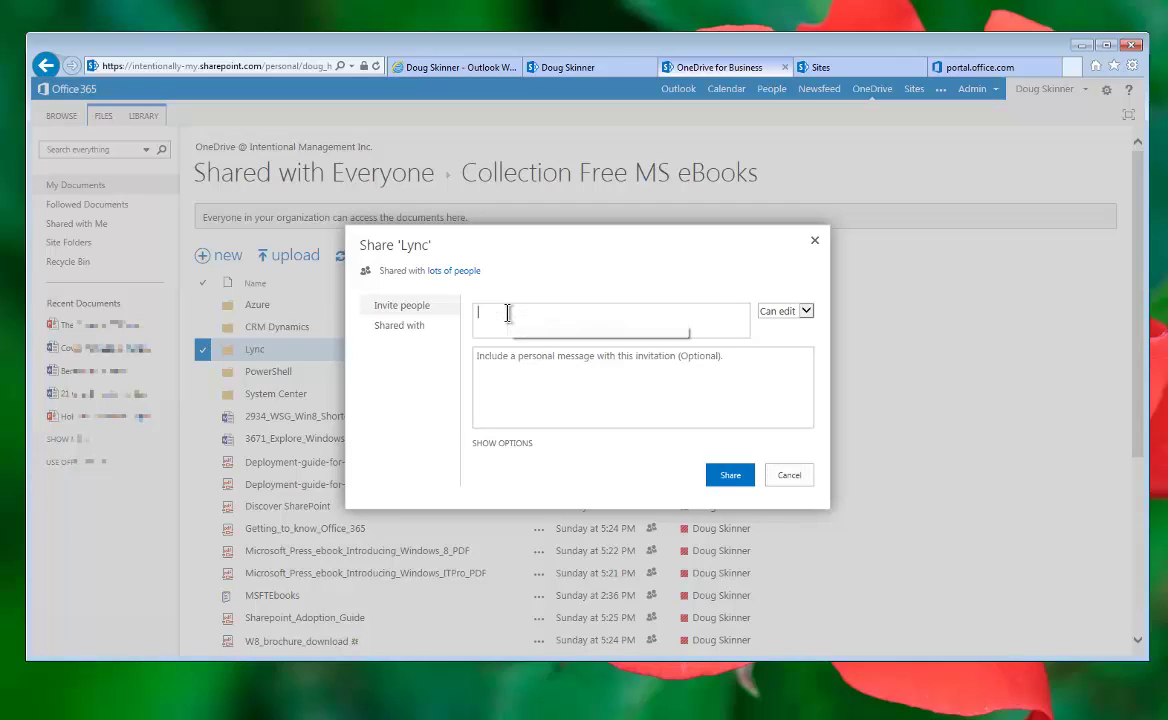
pyautogui.click(806, 314)
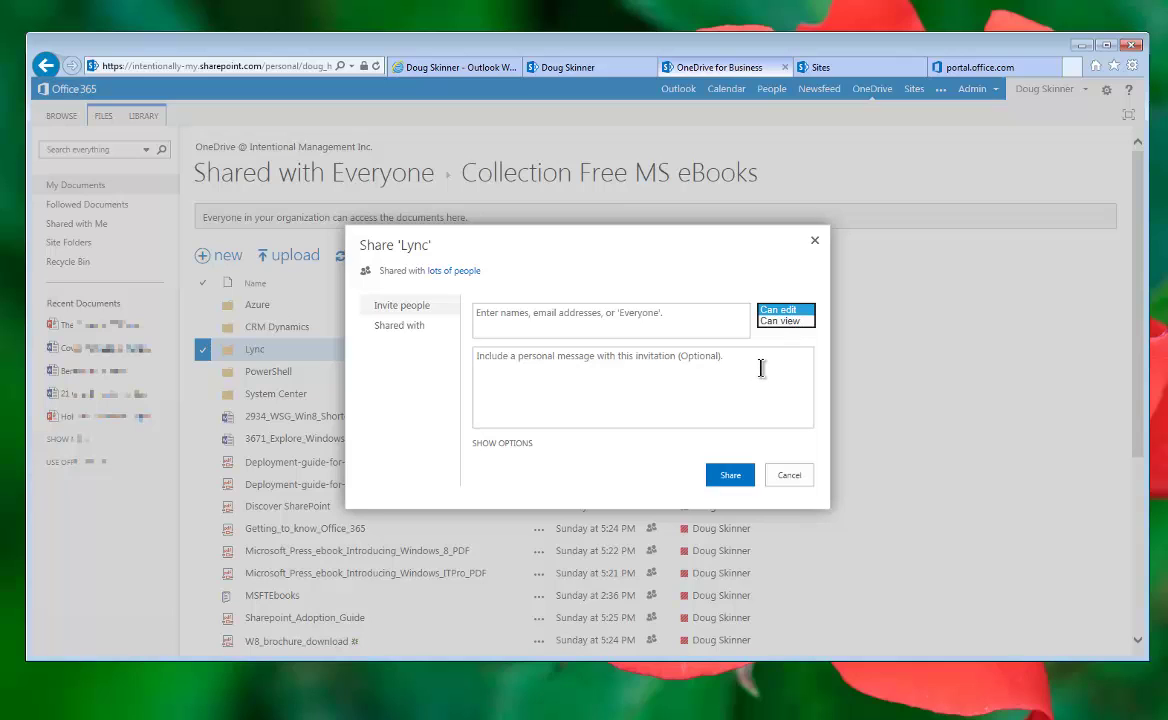
pyautogui.click(521, 444)
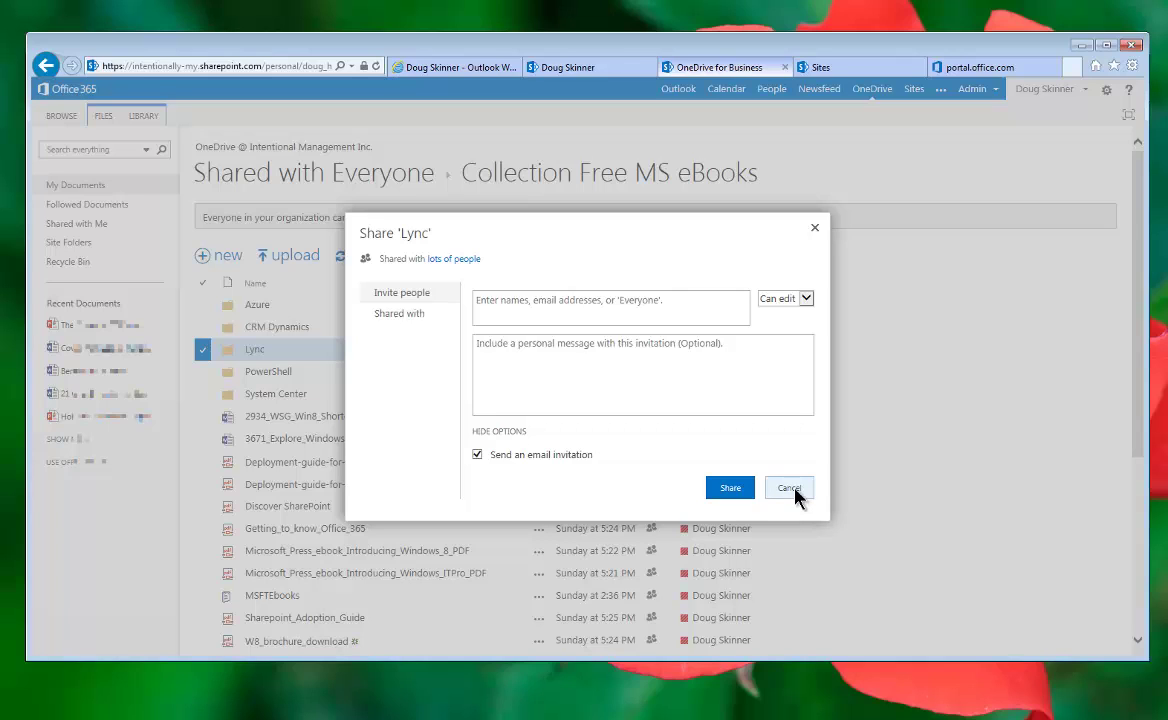
pyautogui.click(796, 491)
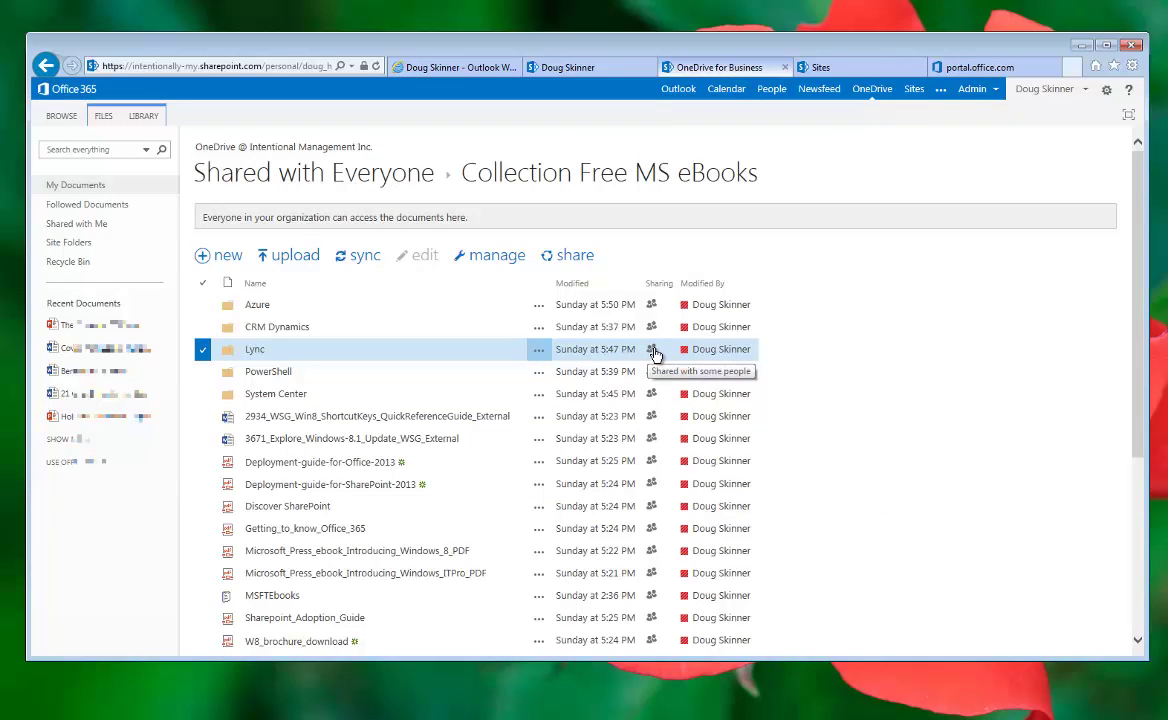
pyautogui.click(538, 349)
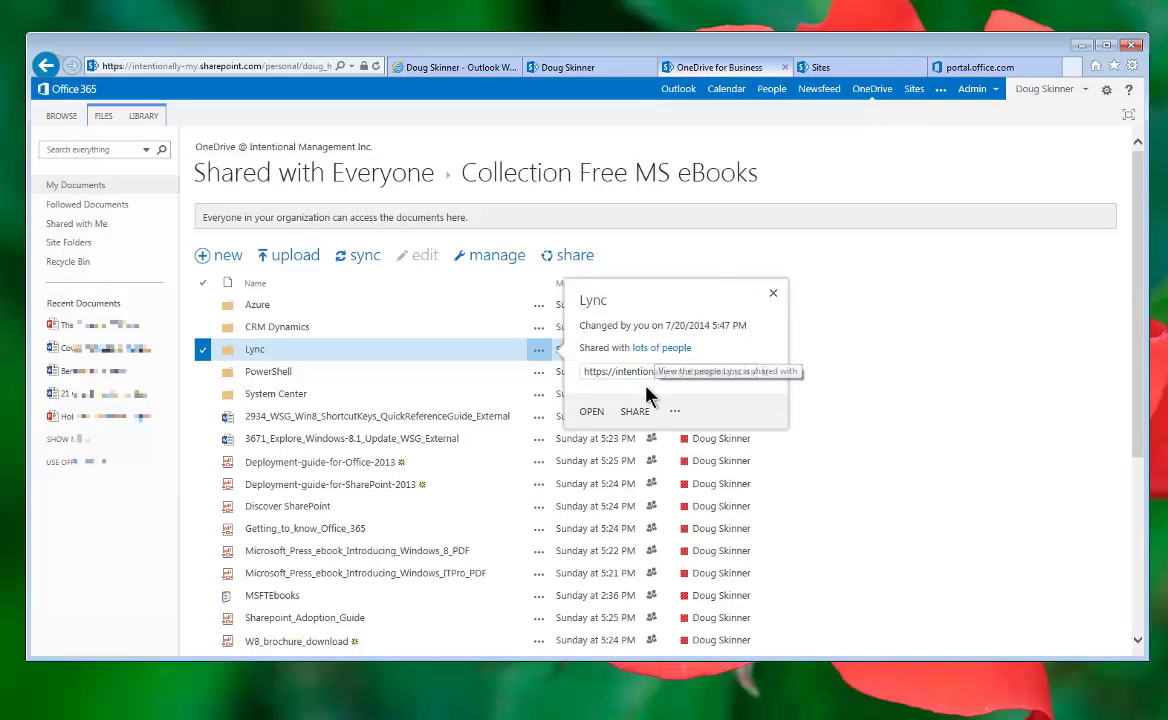
pyautogui.click(773, 293)
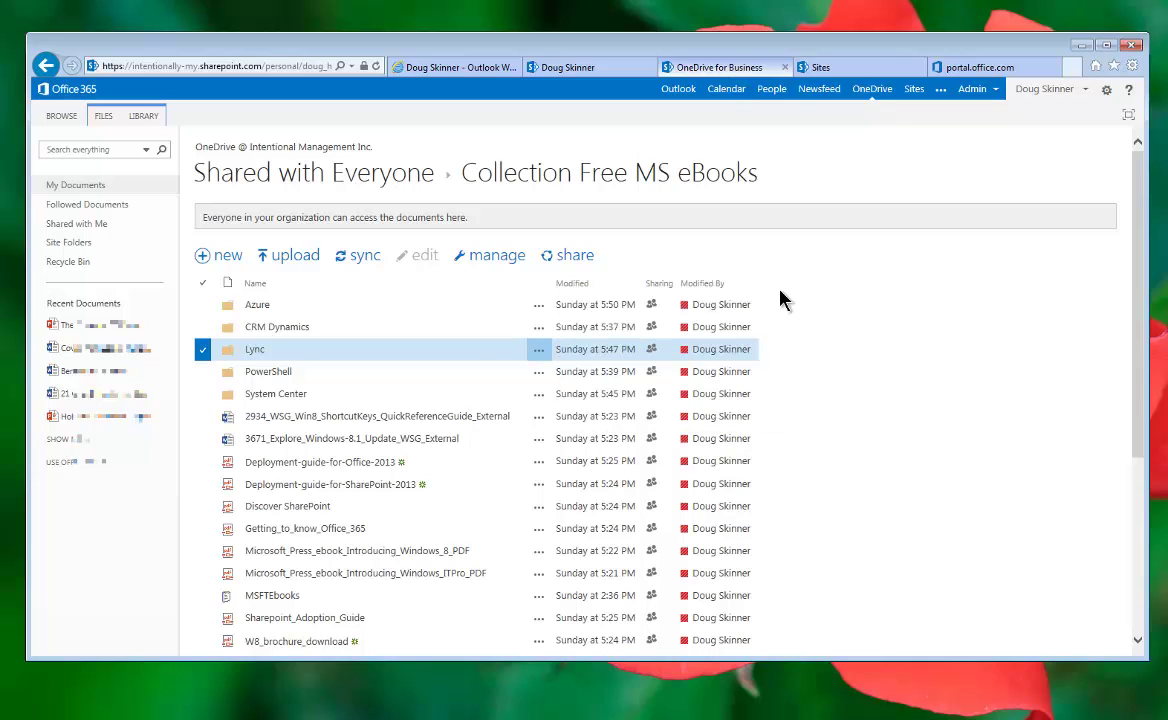
pyautogui.click(256, 352)
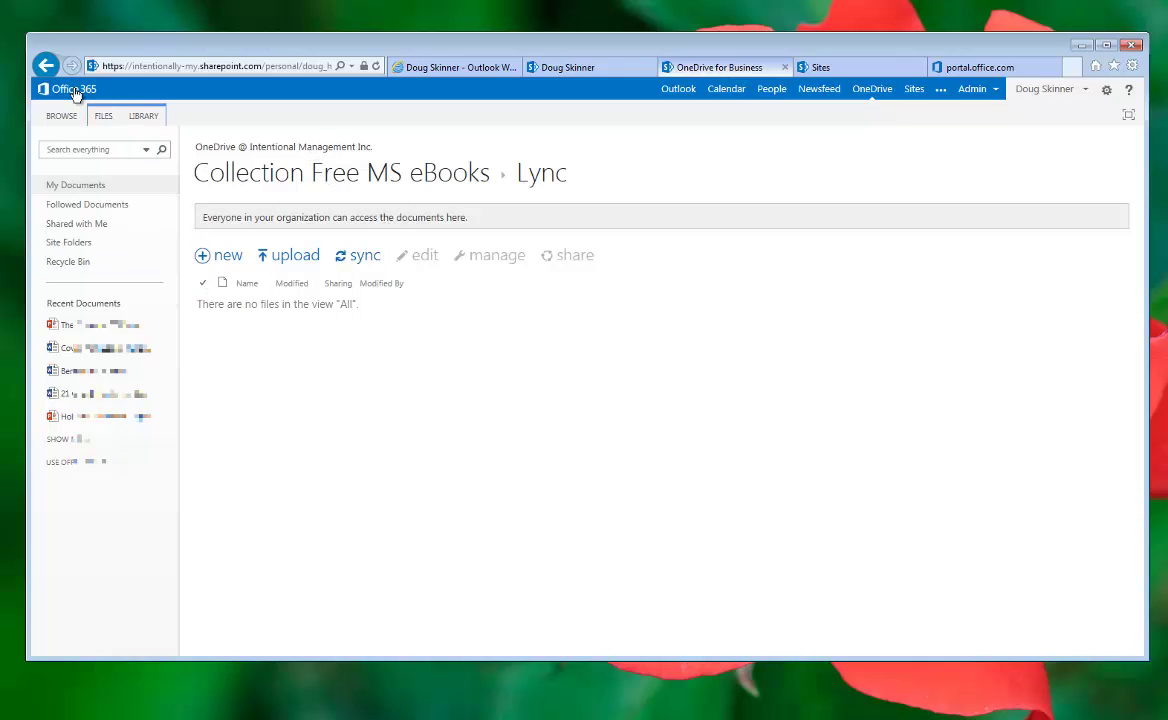
pyautogui.click(46, 67)
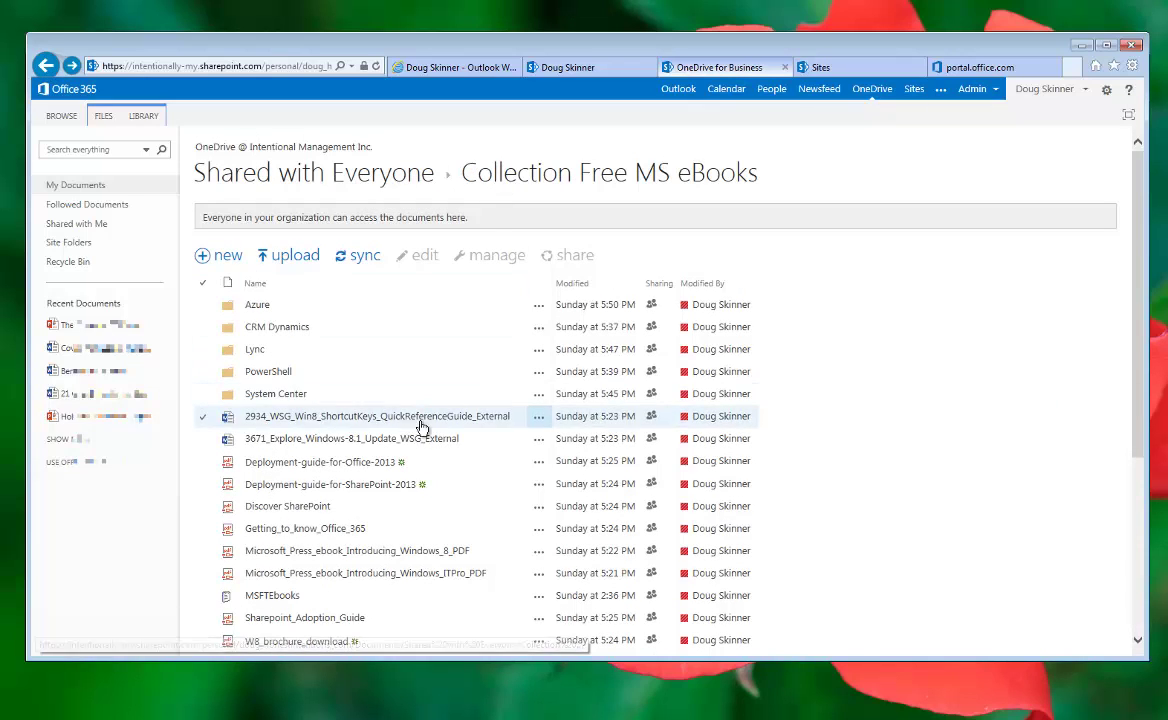
# Step: Preview the Windows 8 shortcut keys guide, then the 3671_Explore_Windows-8.1_Update_WSG_External document
pyautogui.click(538, 420)
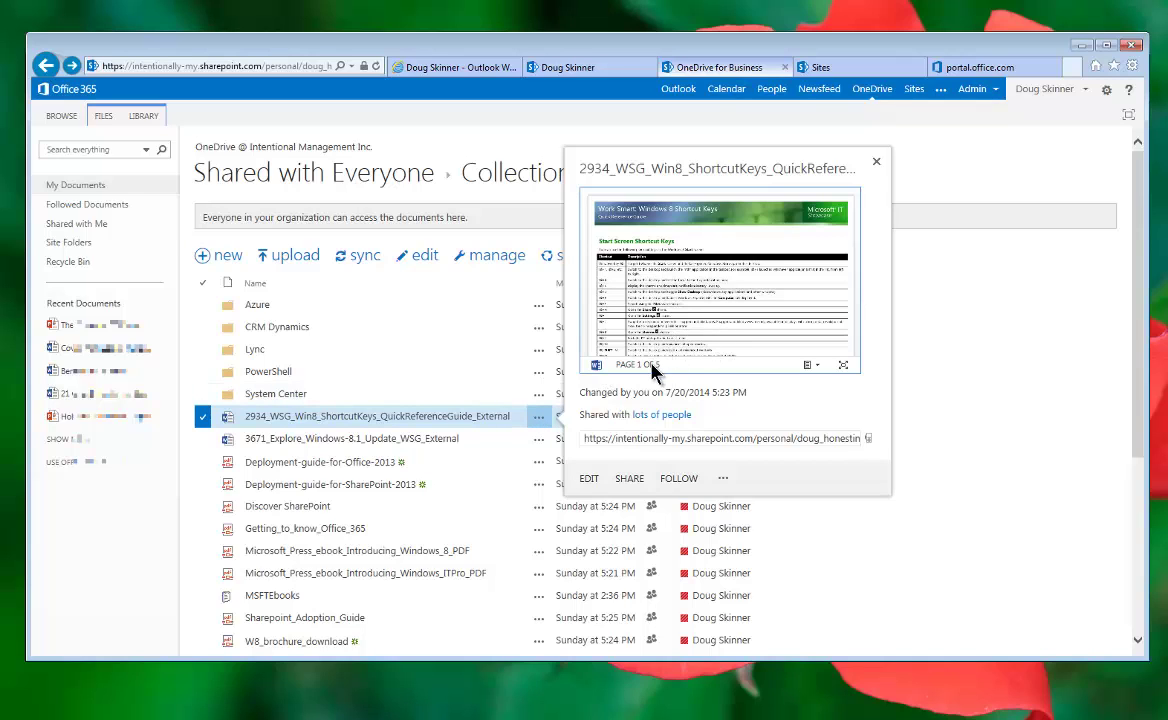
pyautogui.click(813, 368)
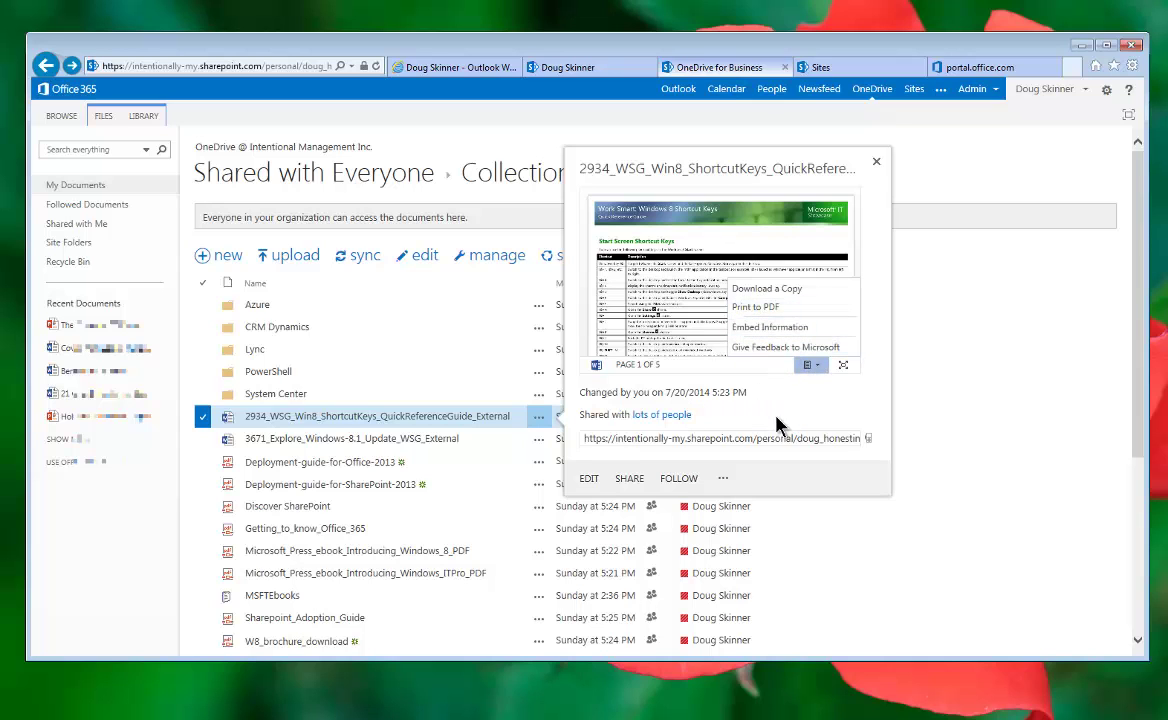
pyautogui.scroll(-1, 730, 333)
pyautogui.scroll(1, 730, 333)
pyautogui.click(537, 442)
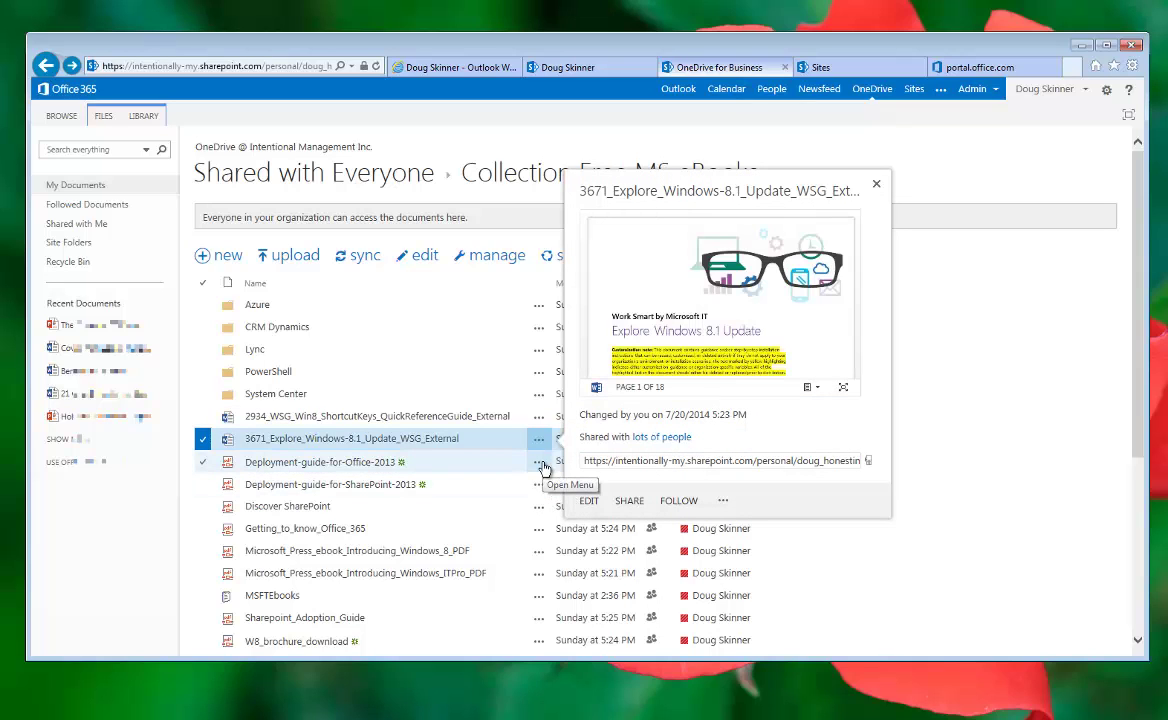
# Step: Read the Explore Windows 8.1 Update guide full screen in Word Online, then go to Sites
pyautogui.click(843, 390)
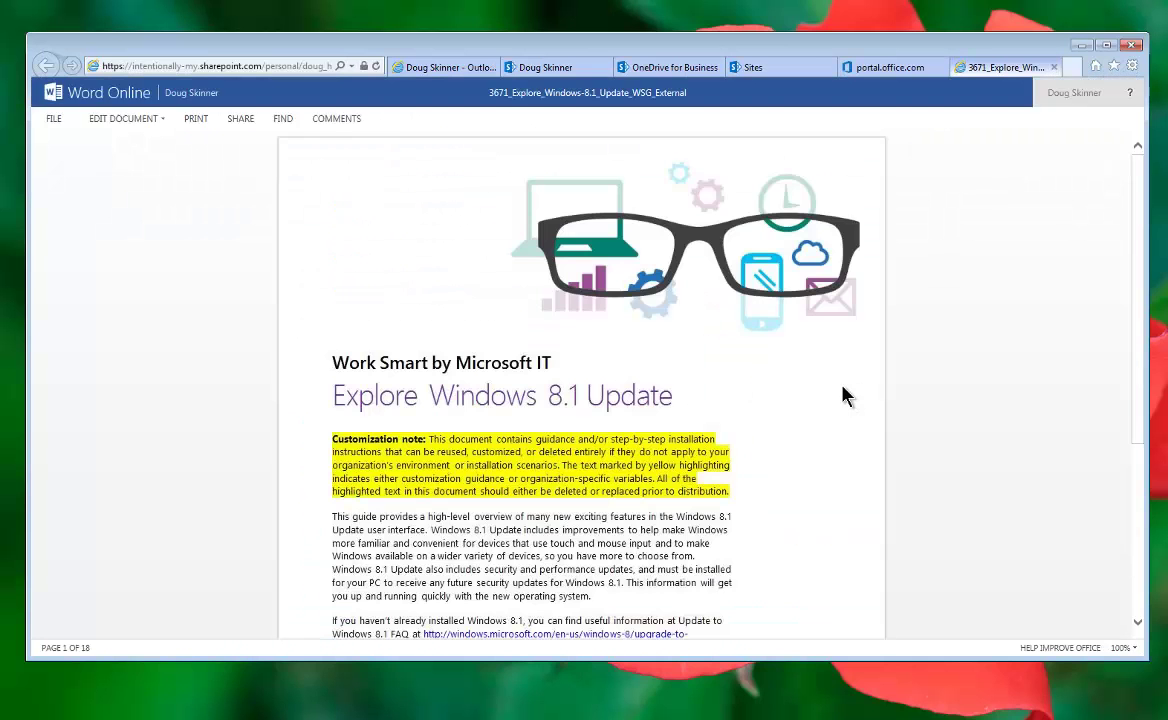
pyautogui.scroll(-10, 838, 466)
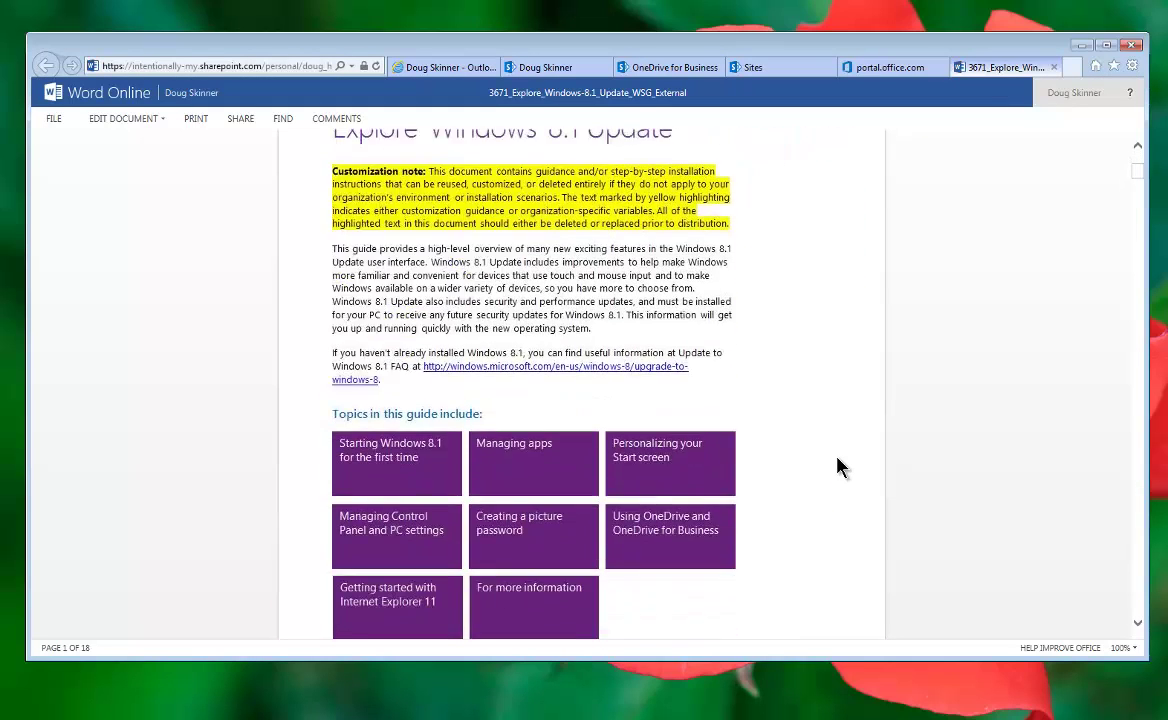
pyautogui.scroll(-10, 838, 466)
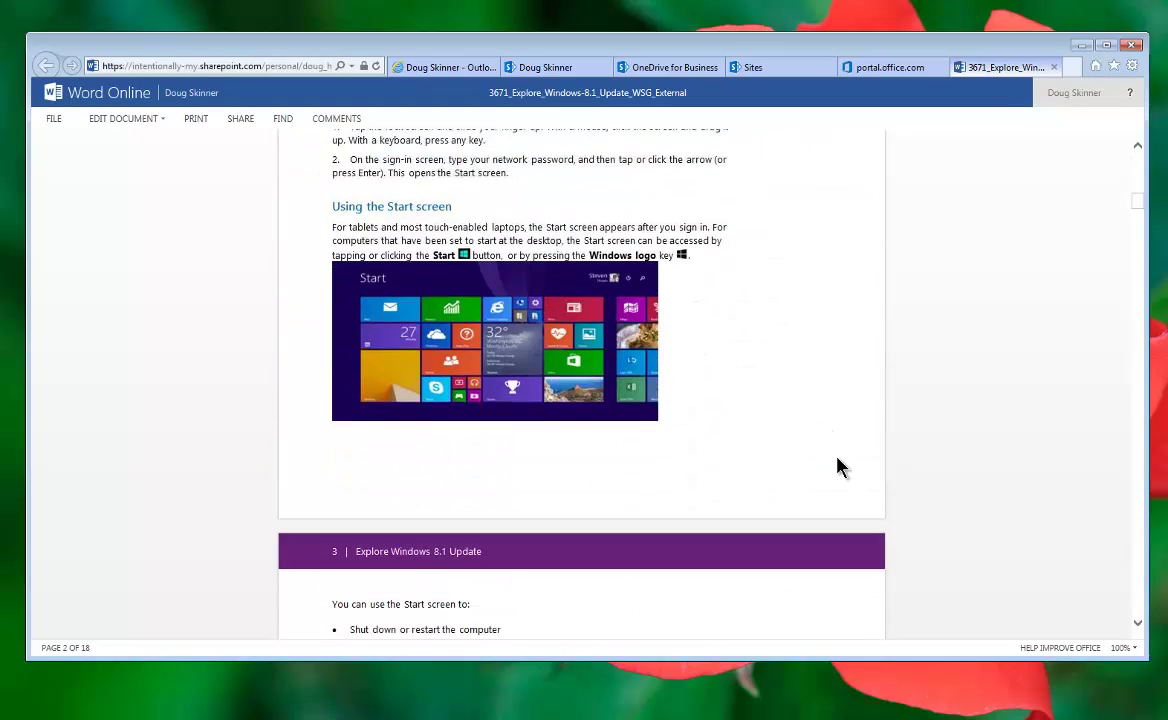
pyautogui.scroll(-10, 881, 378)
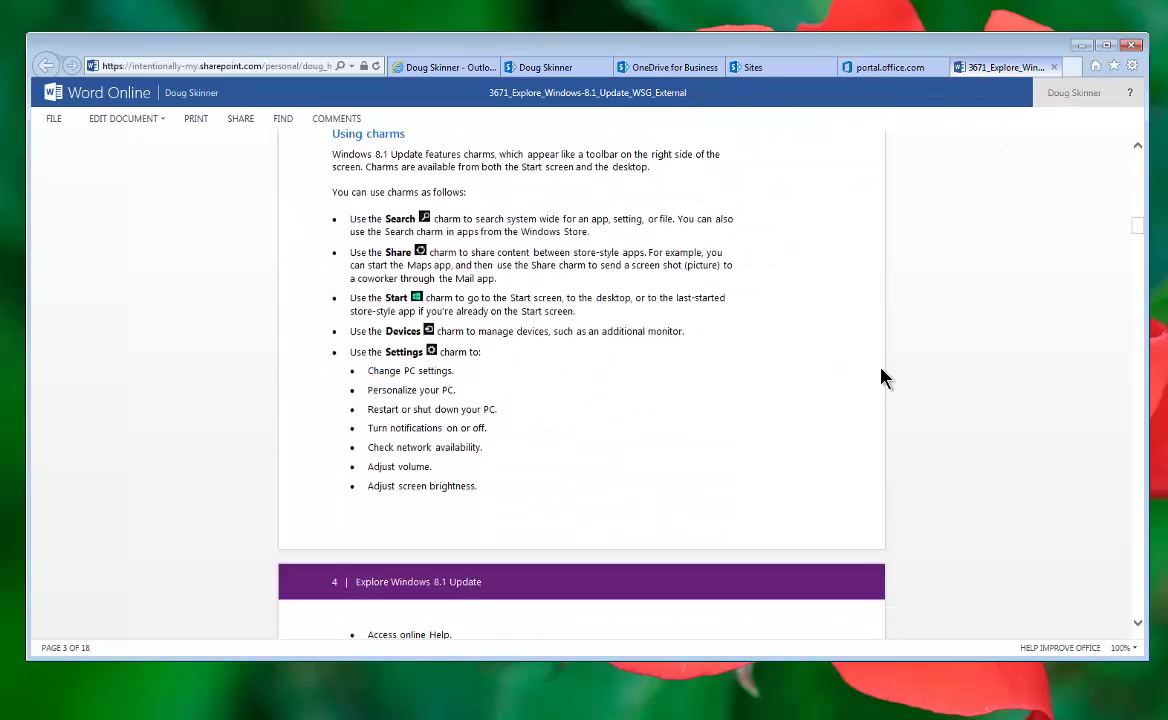
pyautogui.scroll(-10, 881, 376)
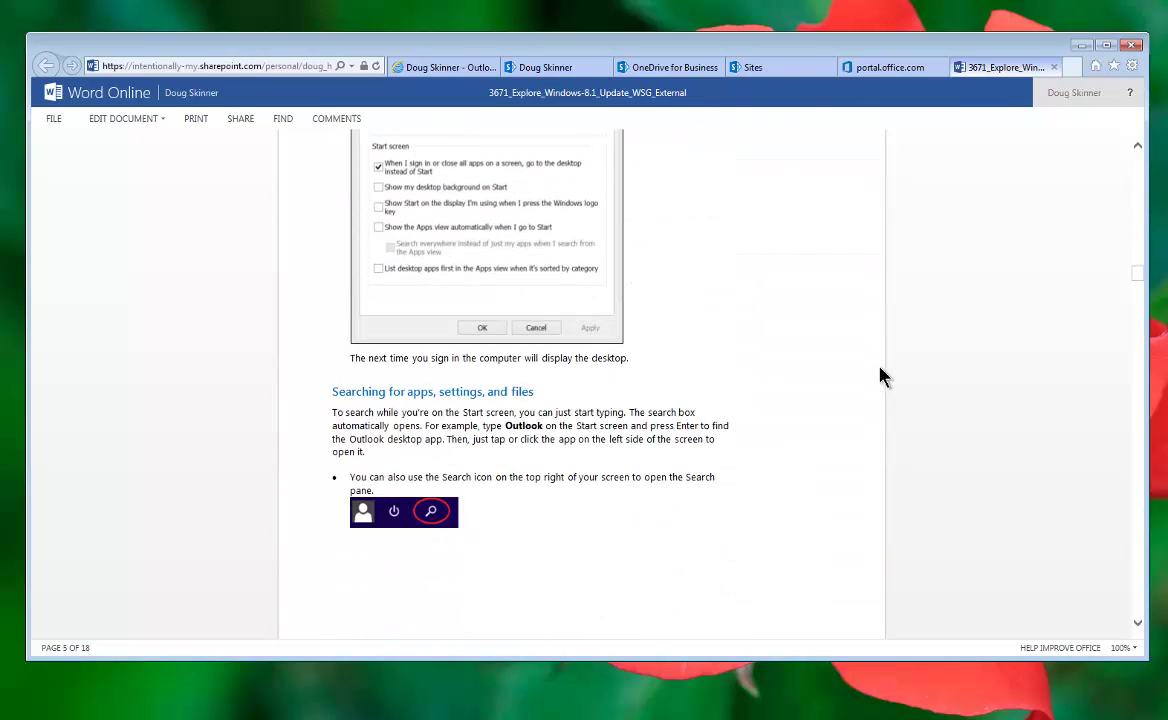
pyautogui.click(800, 70)
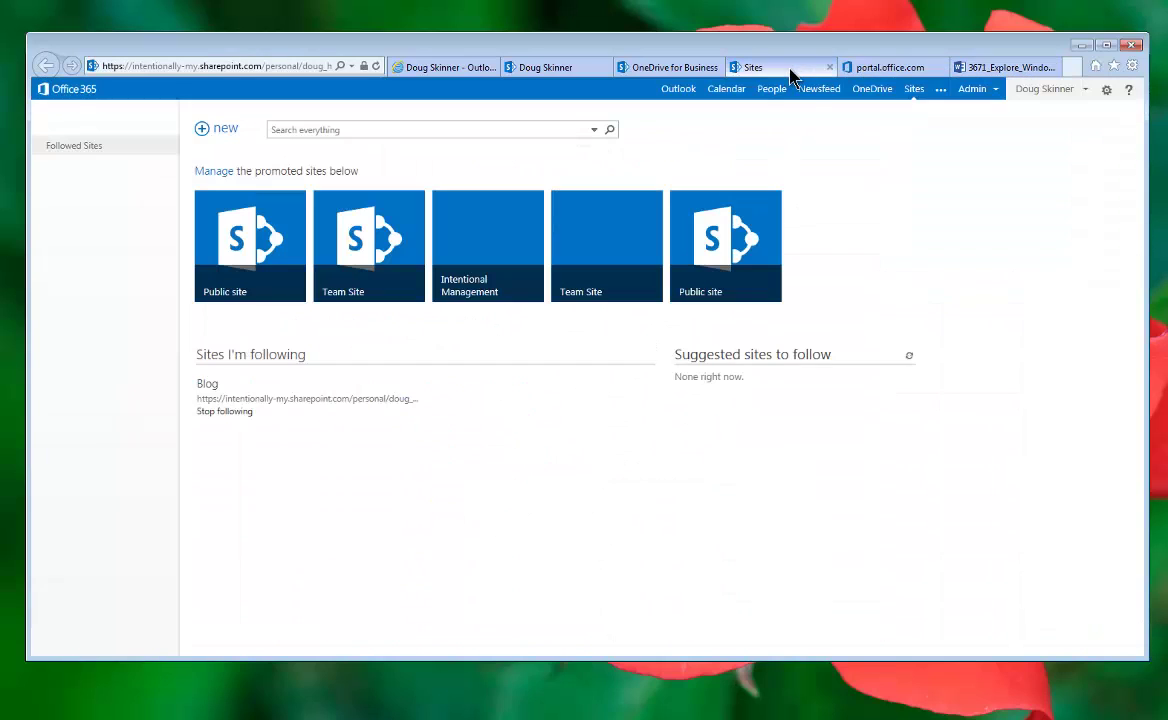
# Step: Back in OneDrive for Business, inspect the Deployment-guide-for-Office-2013 details card and its actions
pyautogui.click(685, 70)
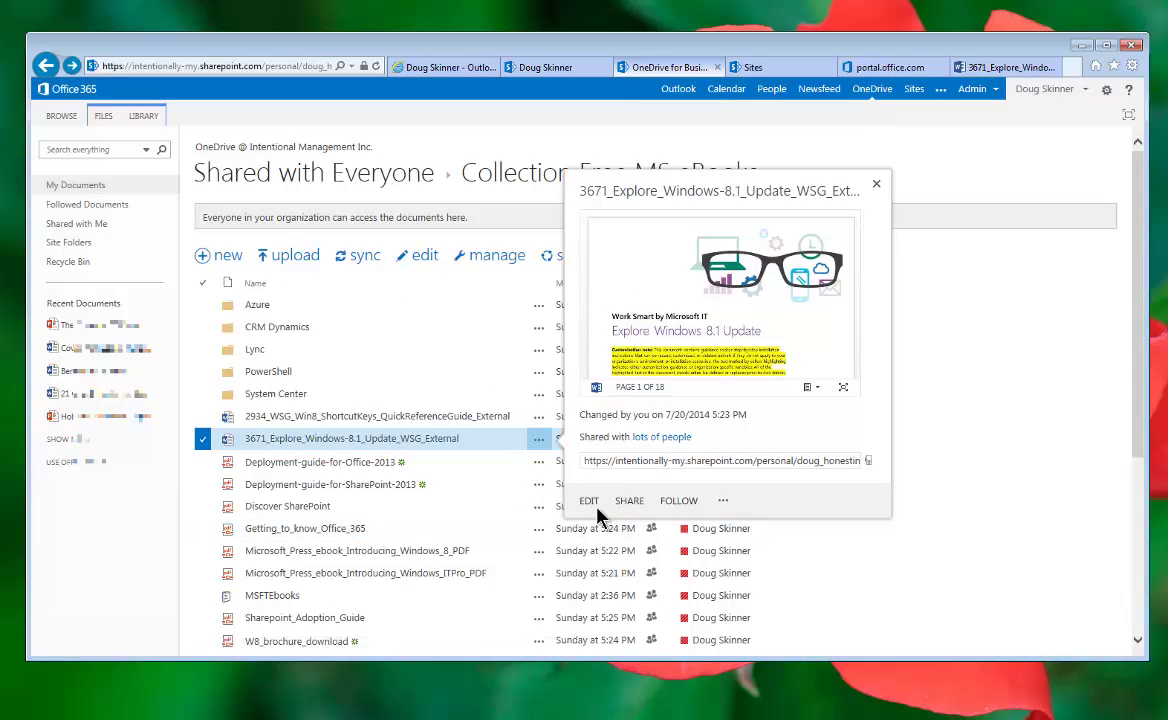
pyautogui.click(538, 463)
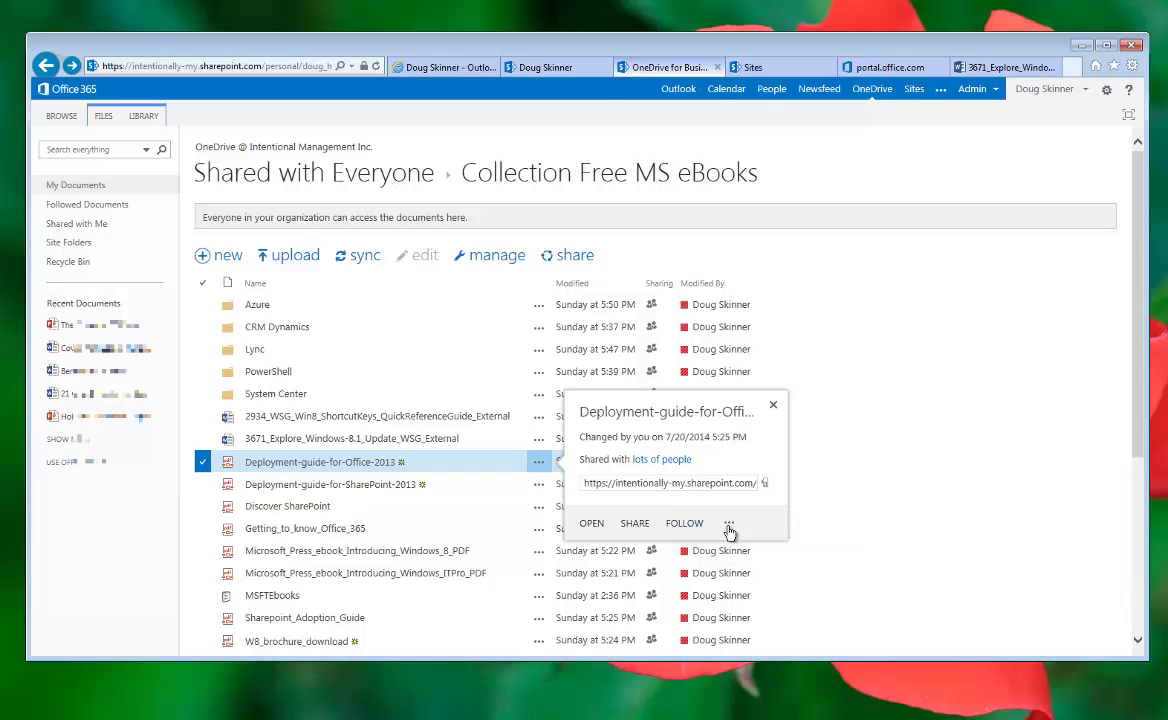
pyautogui.click(730, 526)
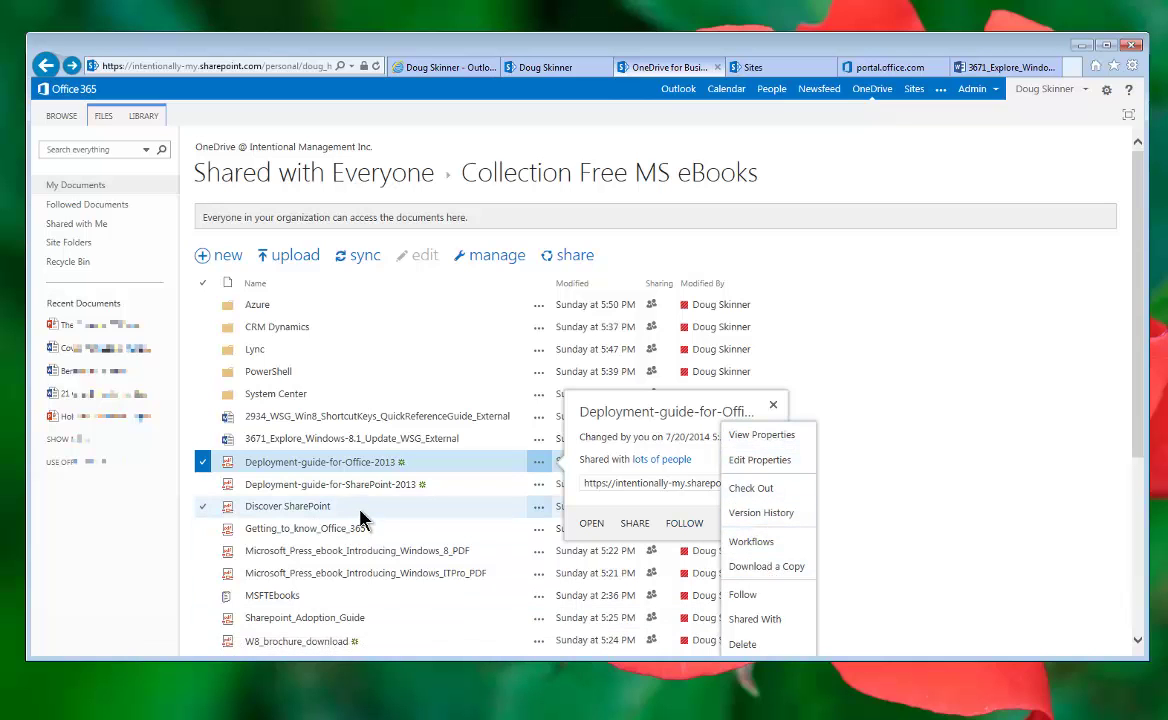
pyautogui.scroll(-3, 362, 515)
pyautogui.scroll(-2, 407, 469)
pyautogui.scroll(-1, 469, 438)
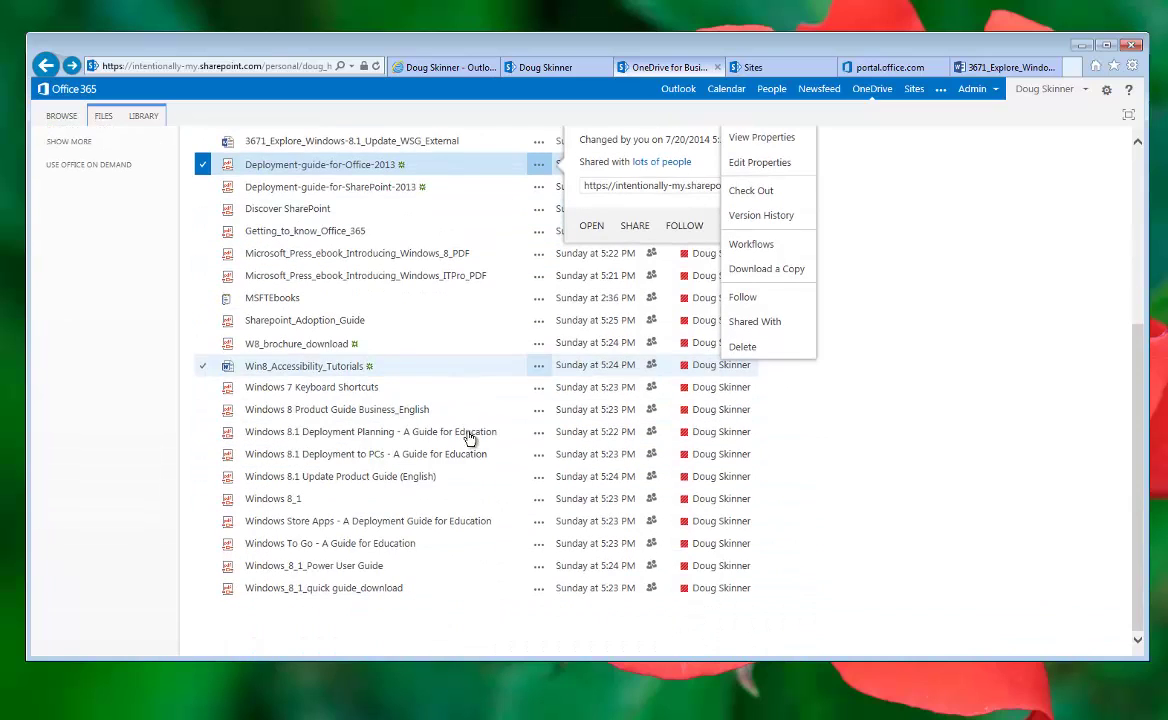
pyautogui.scroll(5, 440, 555)
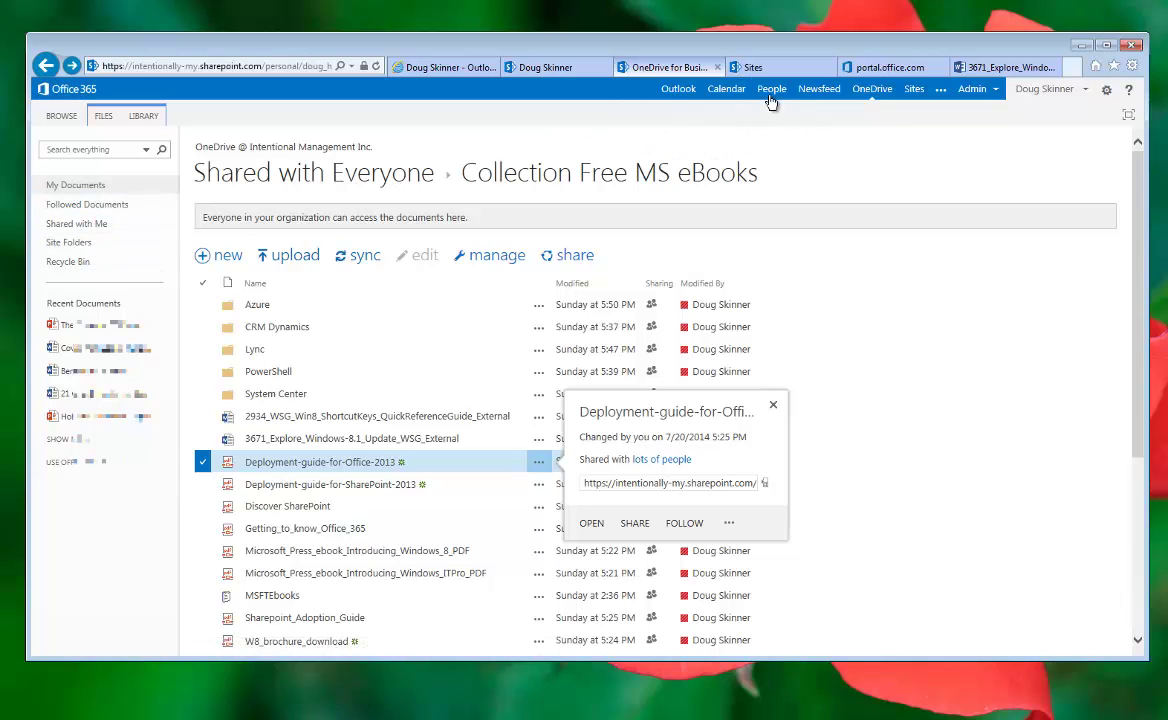
# Step: Close the guide's card, check the System Center folder's sharing, and start a new file
pyautogui.click(901, 403)
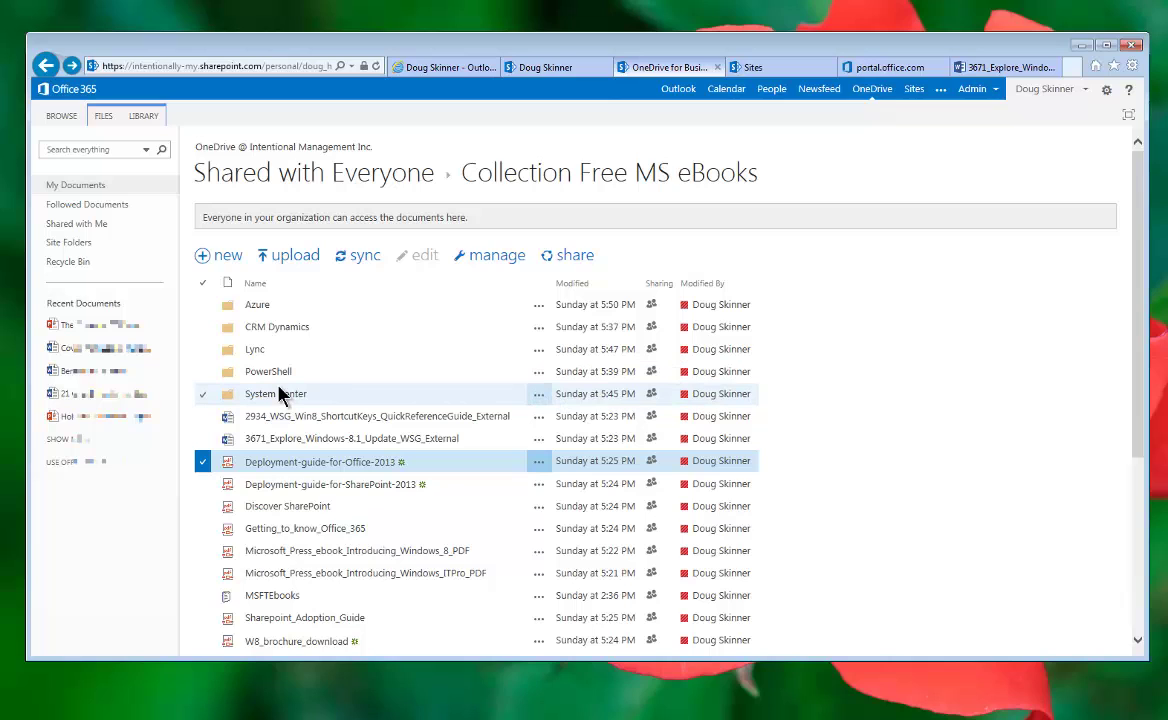
pyautogui.click(538, 398)
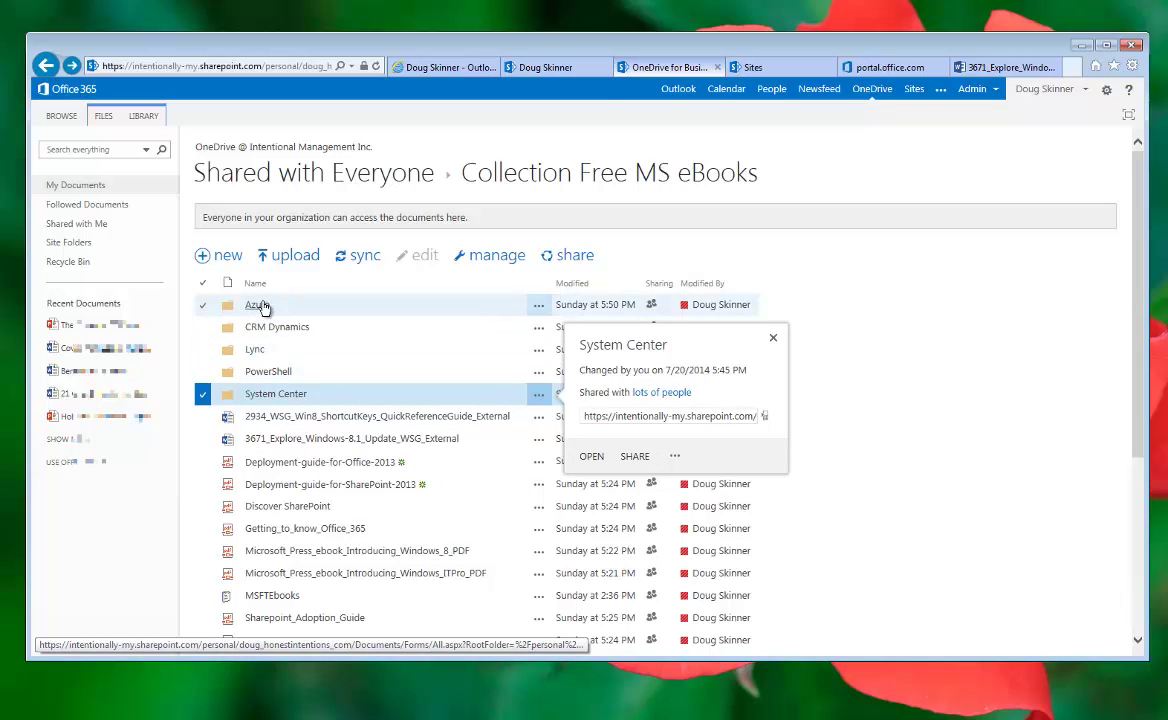
pyautogui.click(229, 259)
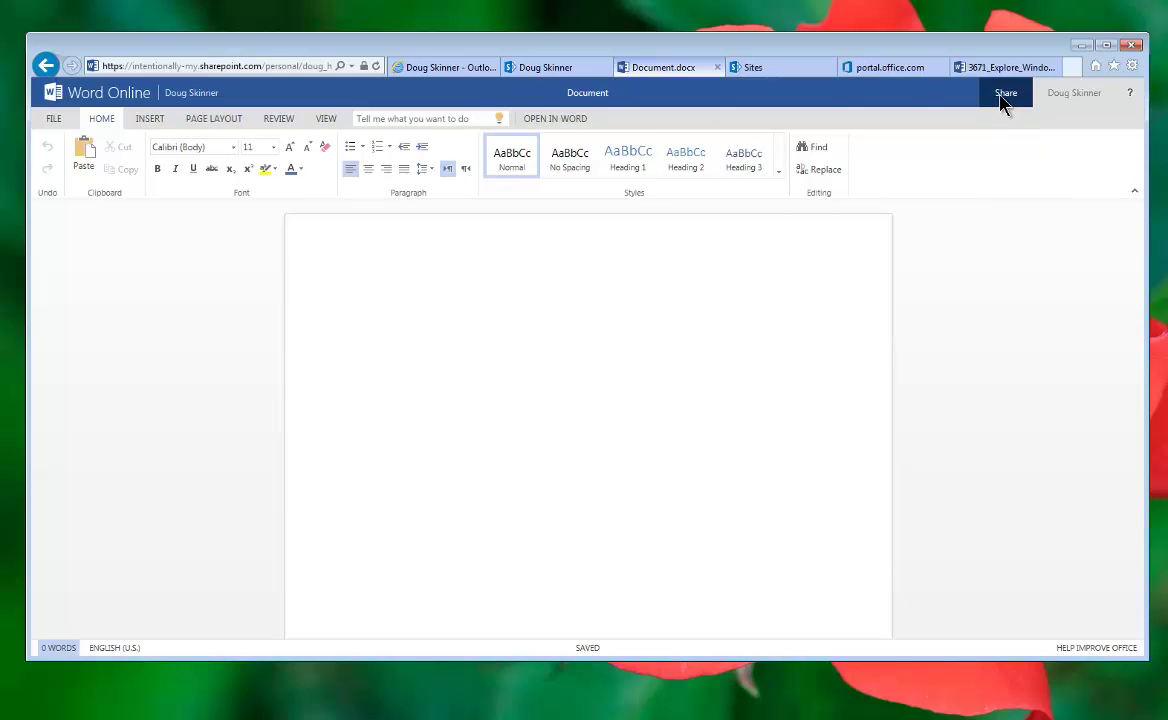
pyautogui.click(53, 119)
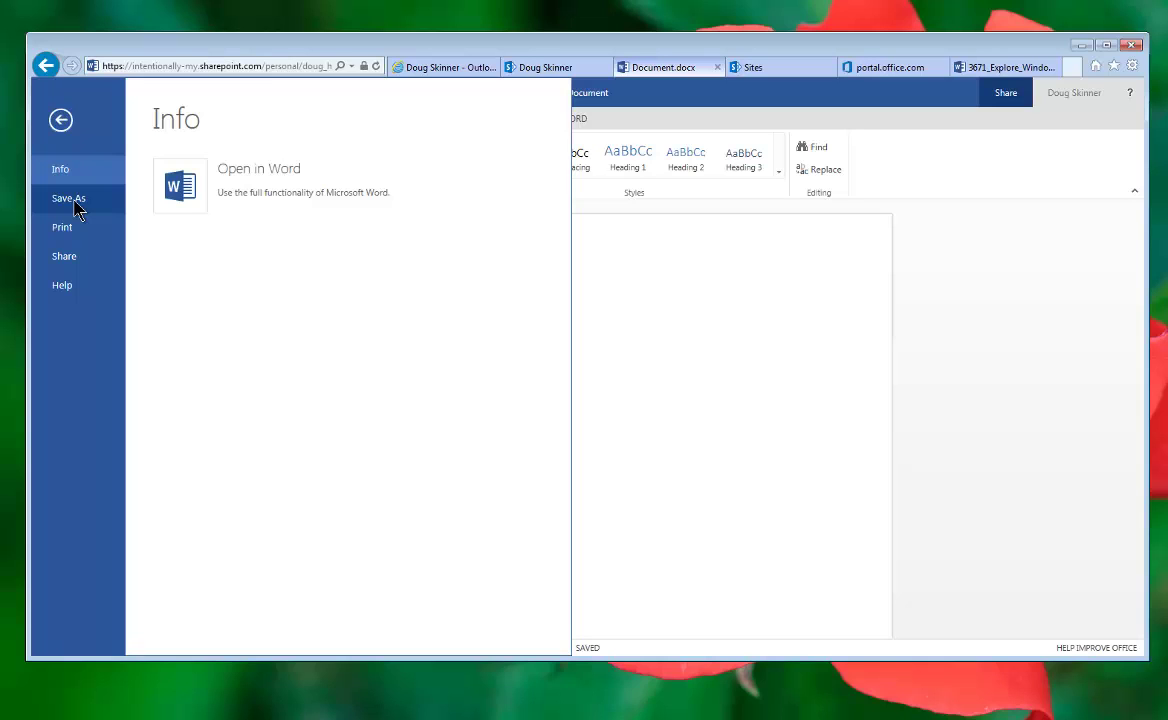
pyautogui.click(61, 124)
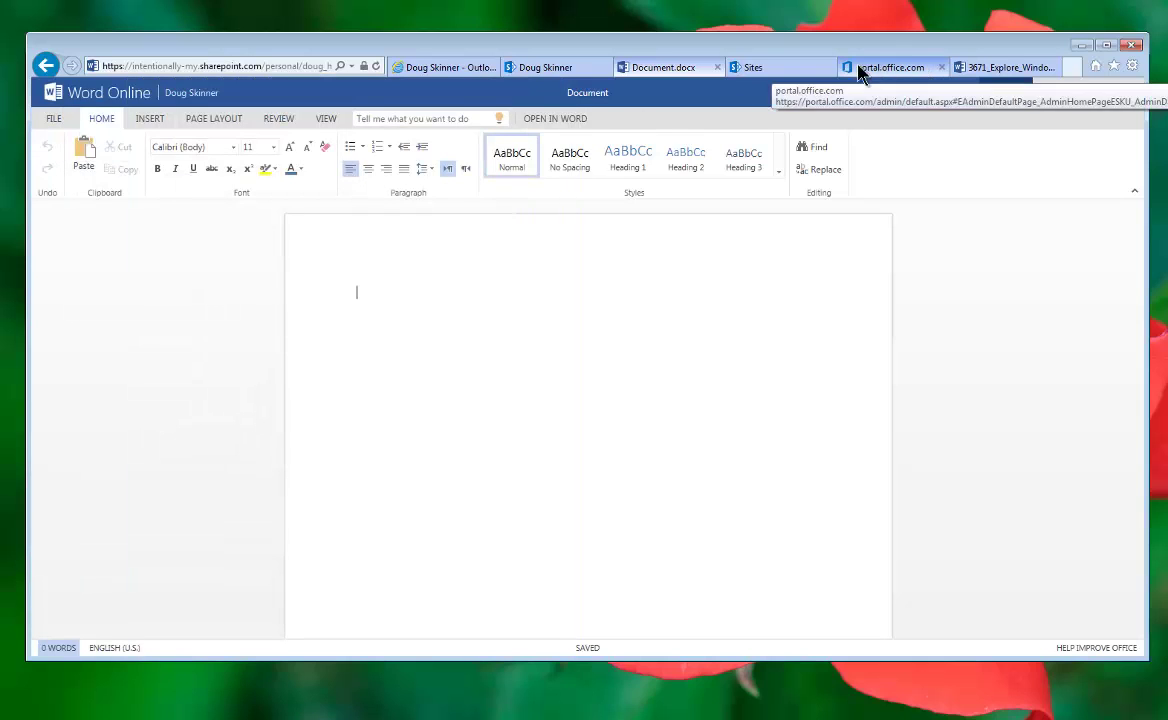
# Step: Open the Public site tile from the Sites page in a new tab and switch to it
pyautogui.click(790, 68)
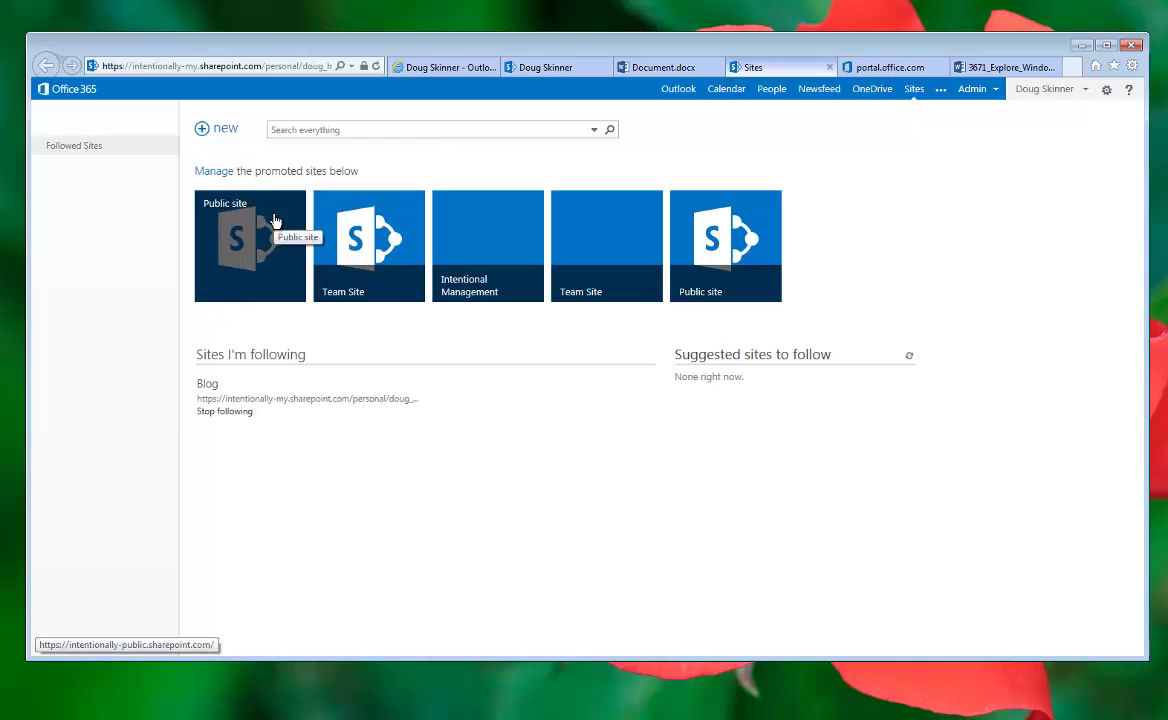
pyautogui.rightClick(275, 237)
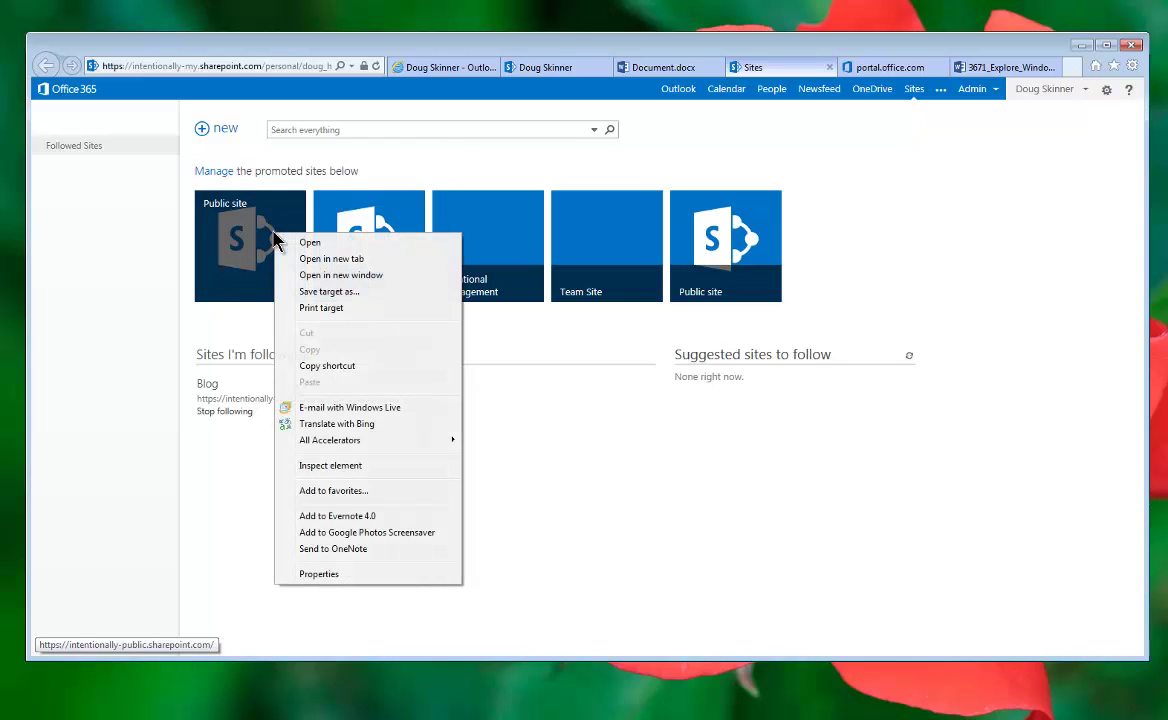
pyautogui.click(296, 258)
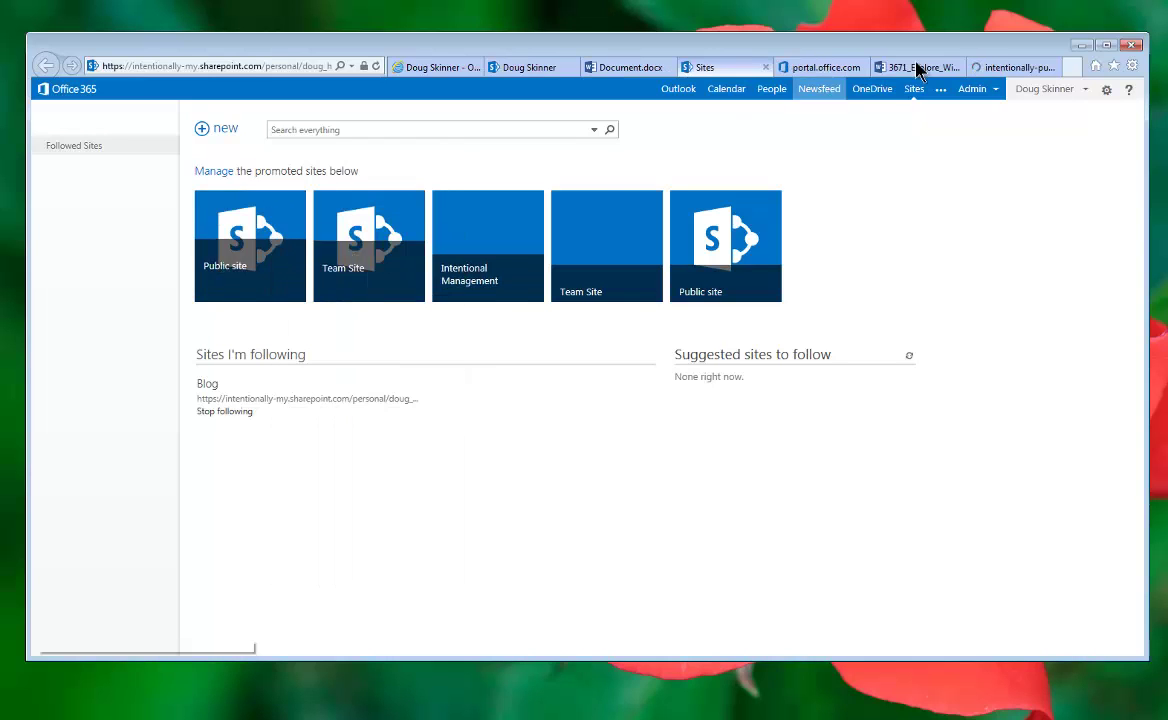
pyautogui.click(1030, 73)
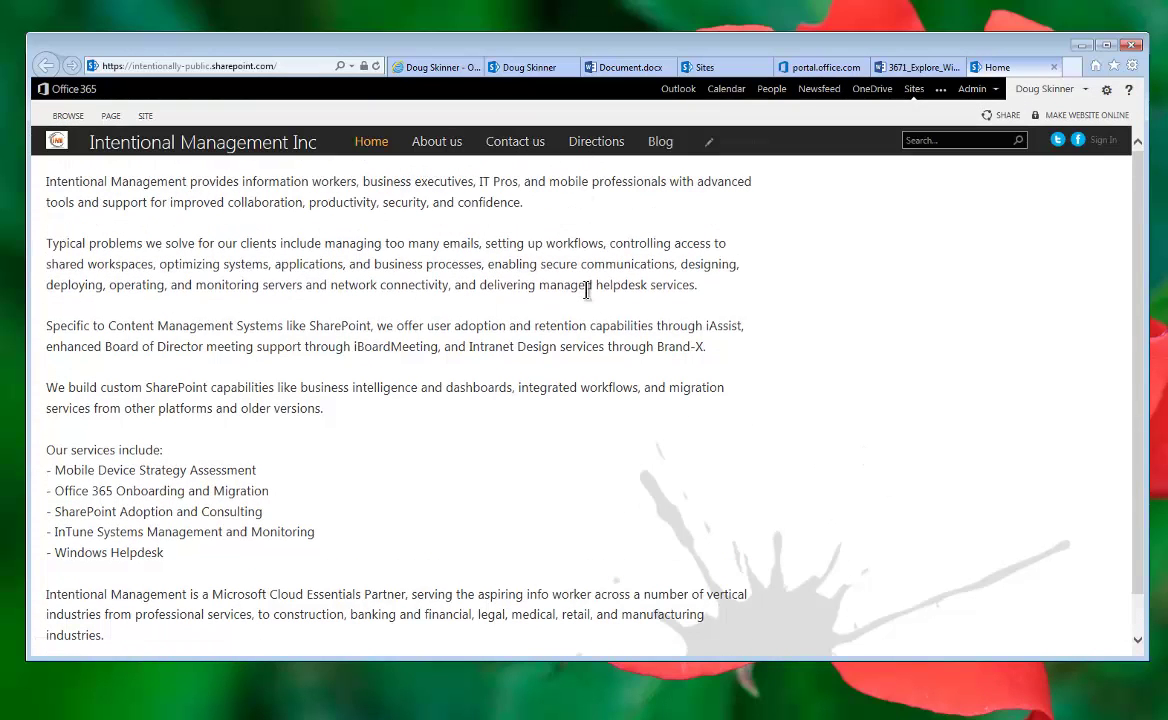
# Step: Move through the 3671_Explore and portal.office.com tabs back to the Sites tab
pyautogui.click(920, 69)
pyautogui.click(830, 69)
pyautogui.click(718, 69)
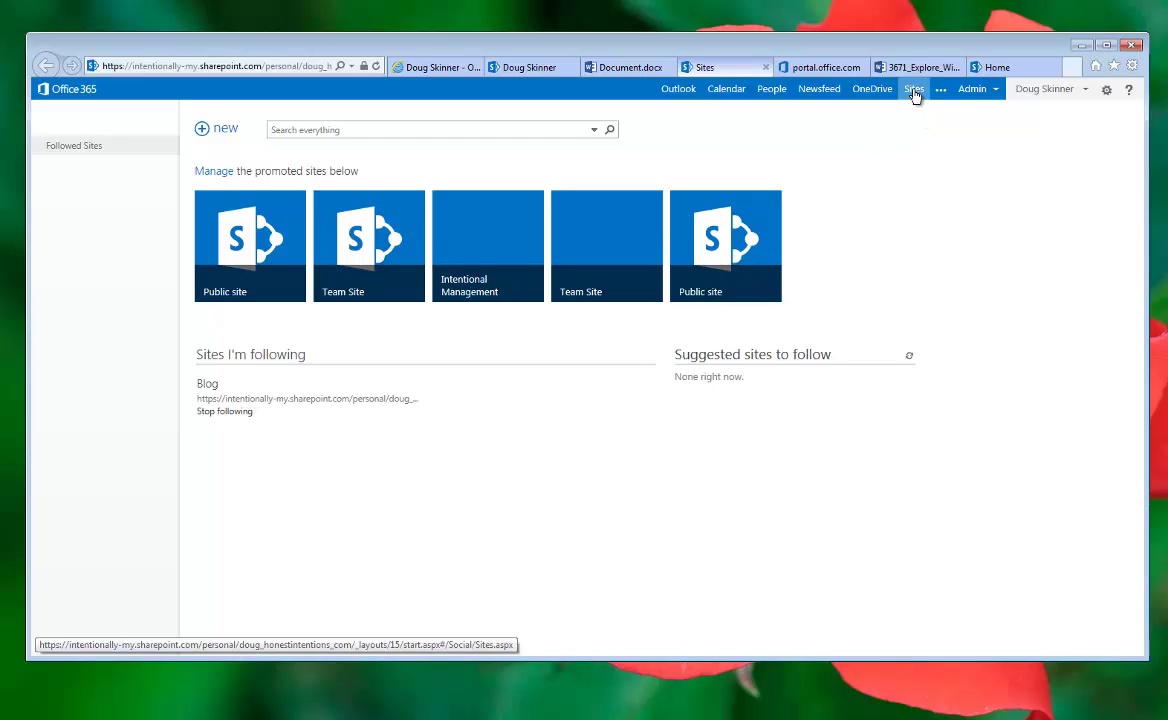
# Step: Open the Team Site in a new tab and scroll through its Shared Documents list
pyautogui.rightClick(387, 257)
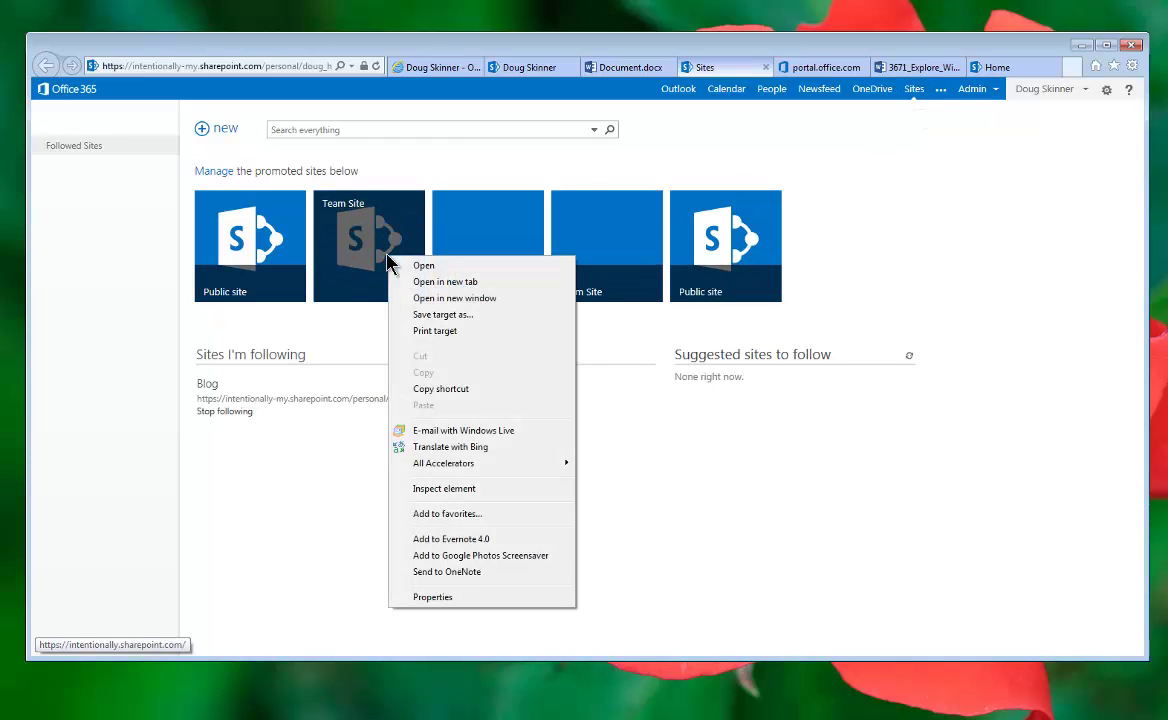
pyautogui.click(445, 281)
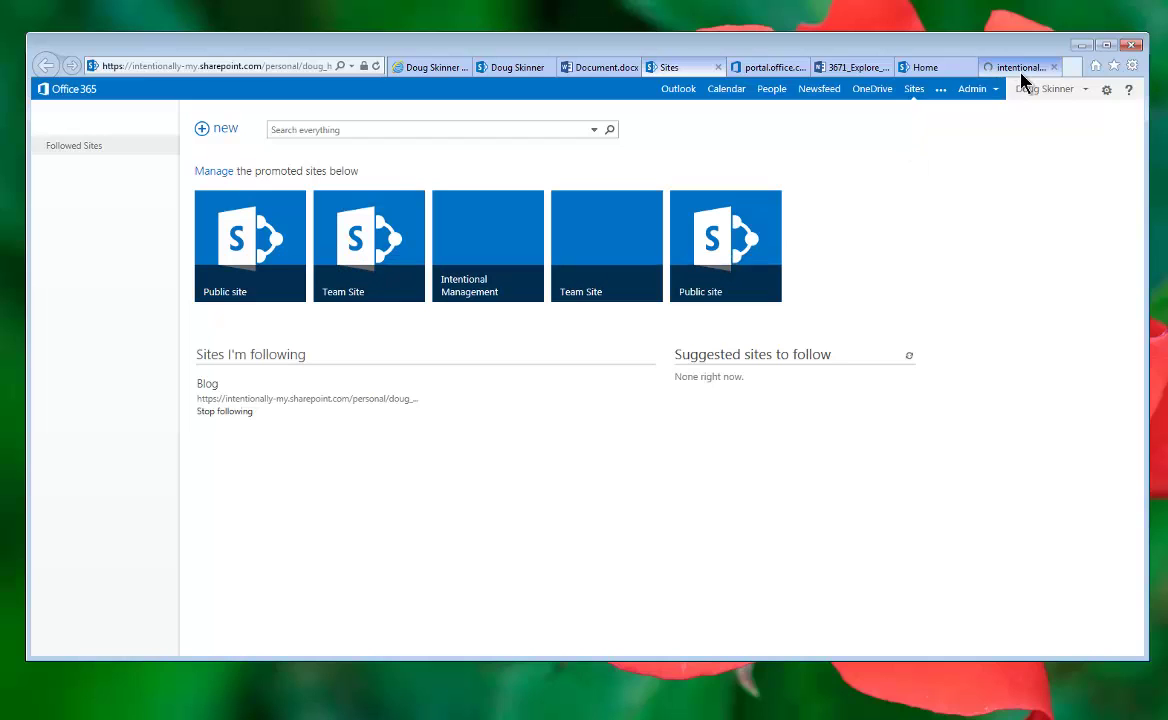
pyautogui.click(1021, 72)
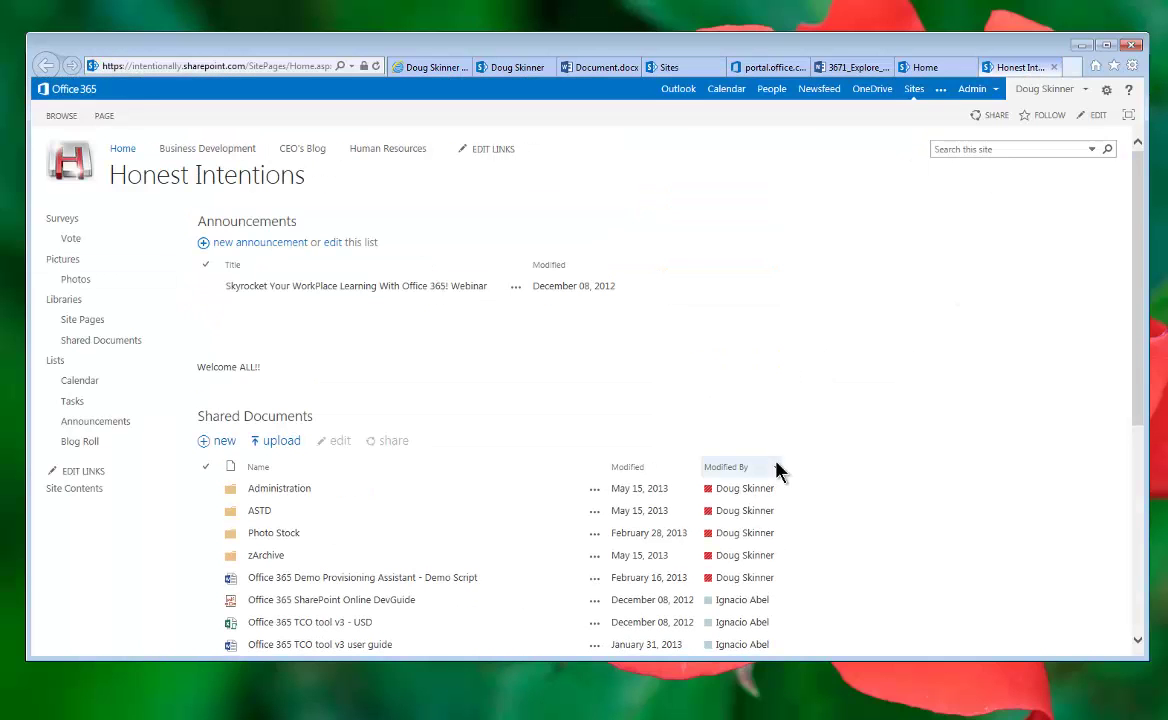
pyautogui.scroll(-5, 839, 472)
pyautogui.scroll(-1, 841, 472)
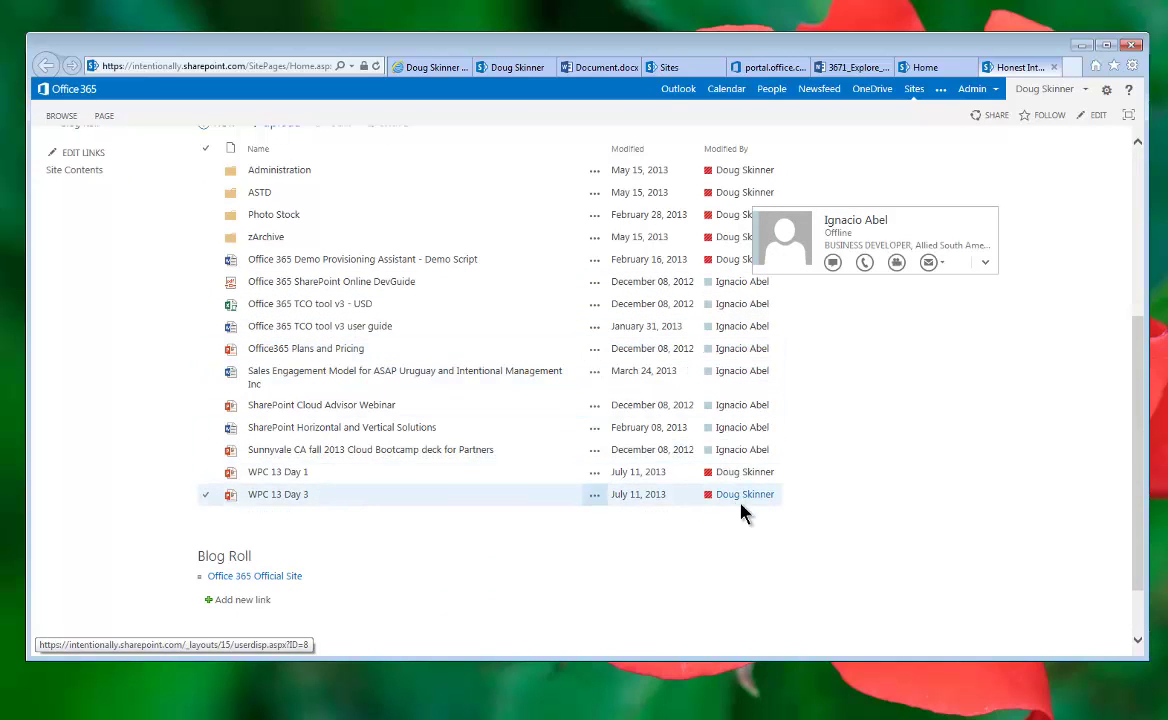
pyautogui.scroll(5, 829, 472)
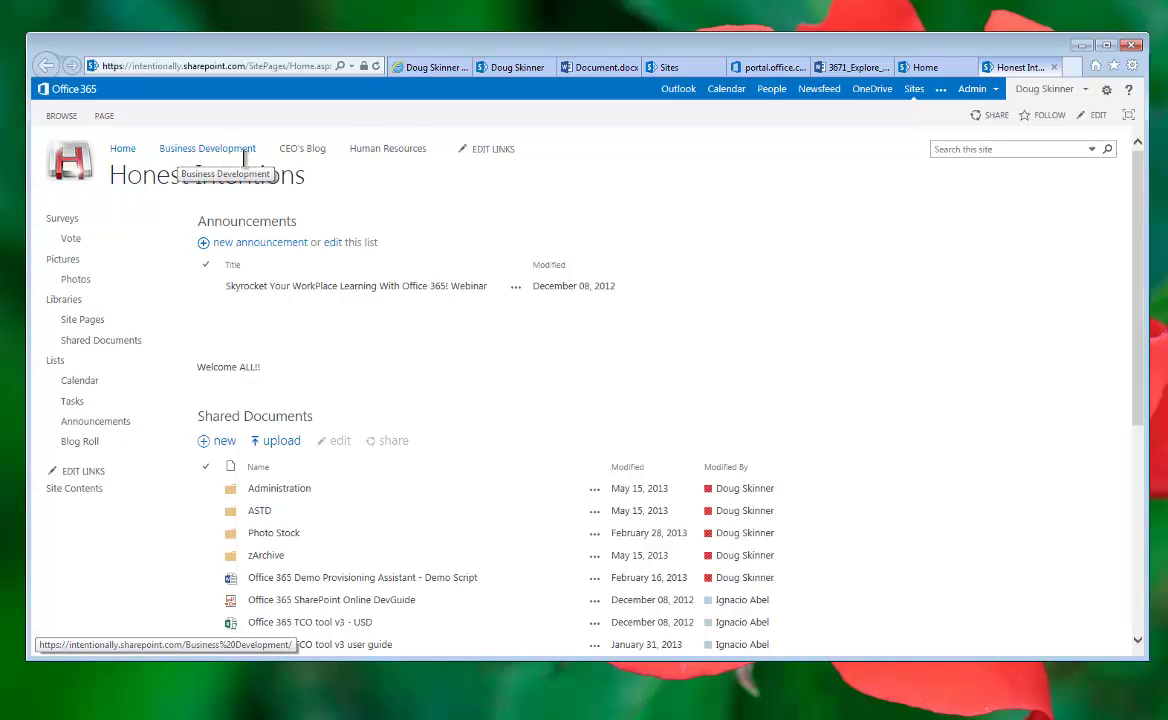
pyautogui.scroll(-1, 390, 418)
pyautogui.scroll(-7, 390, 418)
pyautogui.scroll(3, 390, 418)
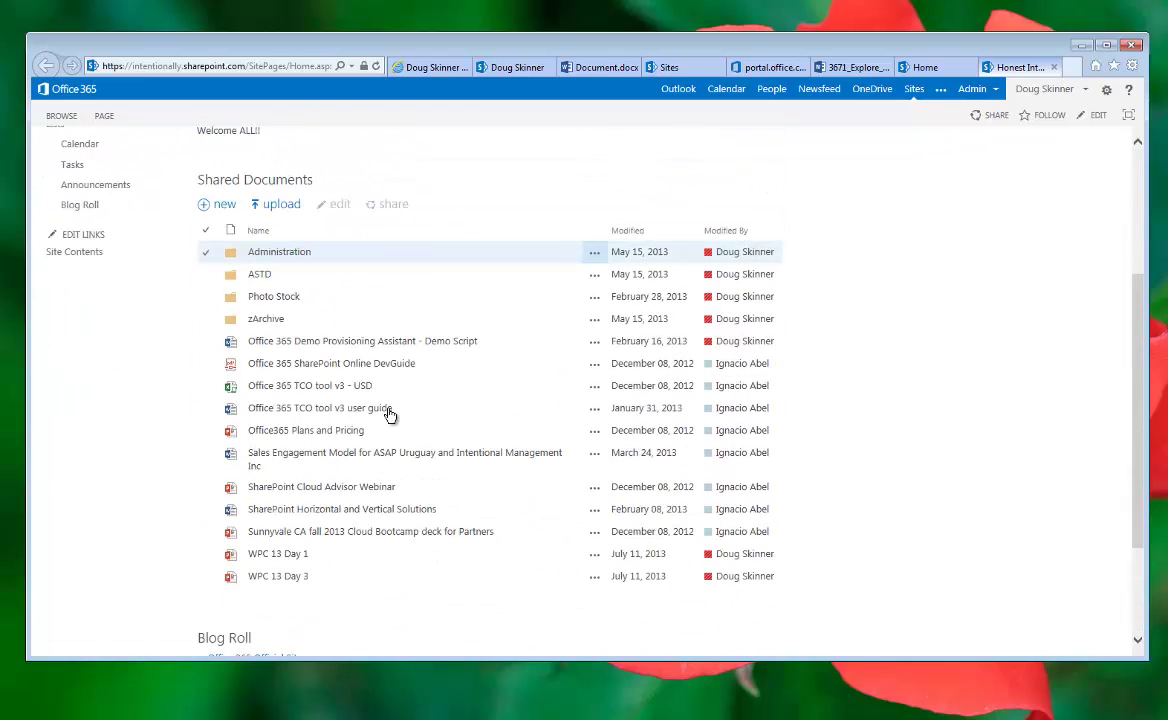
# Step: Show the Office 365 SharePoint Online DevGuide sharing callout, then go to OneDrive
pyautogui.click(596, 365)
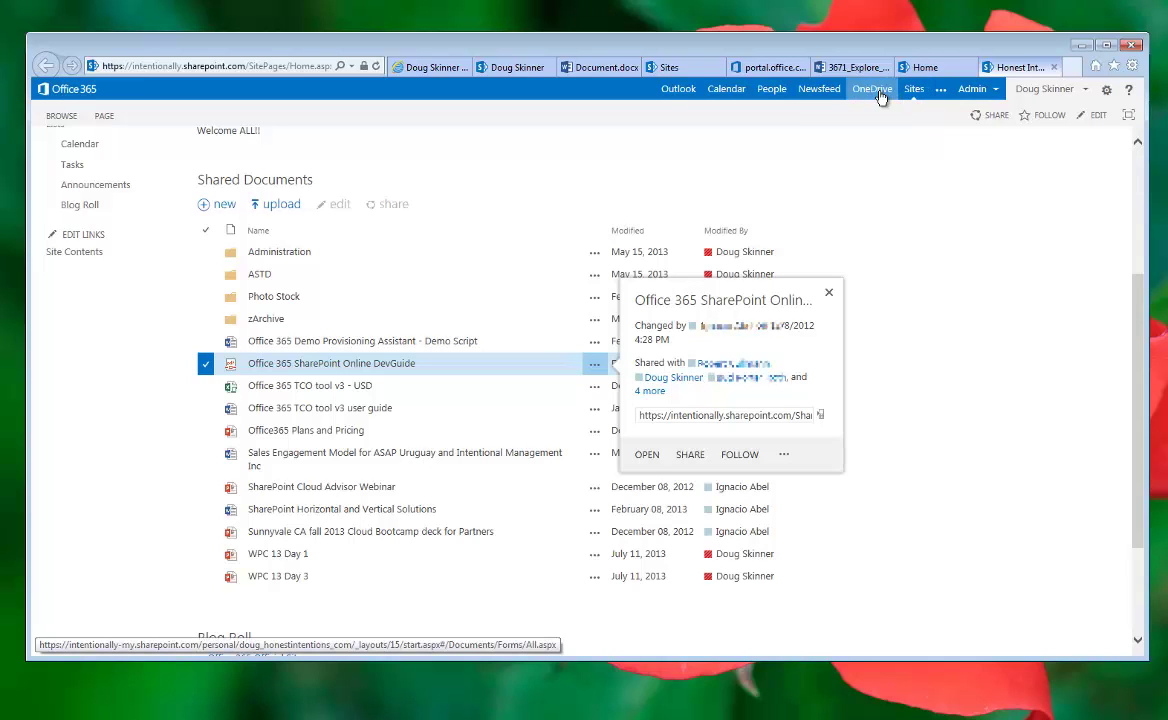
pyautogui.click(897, 97)
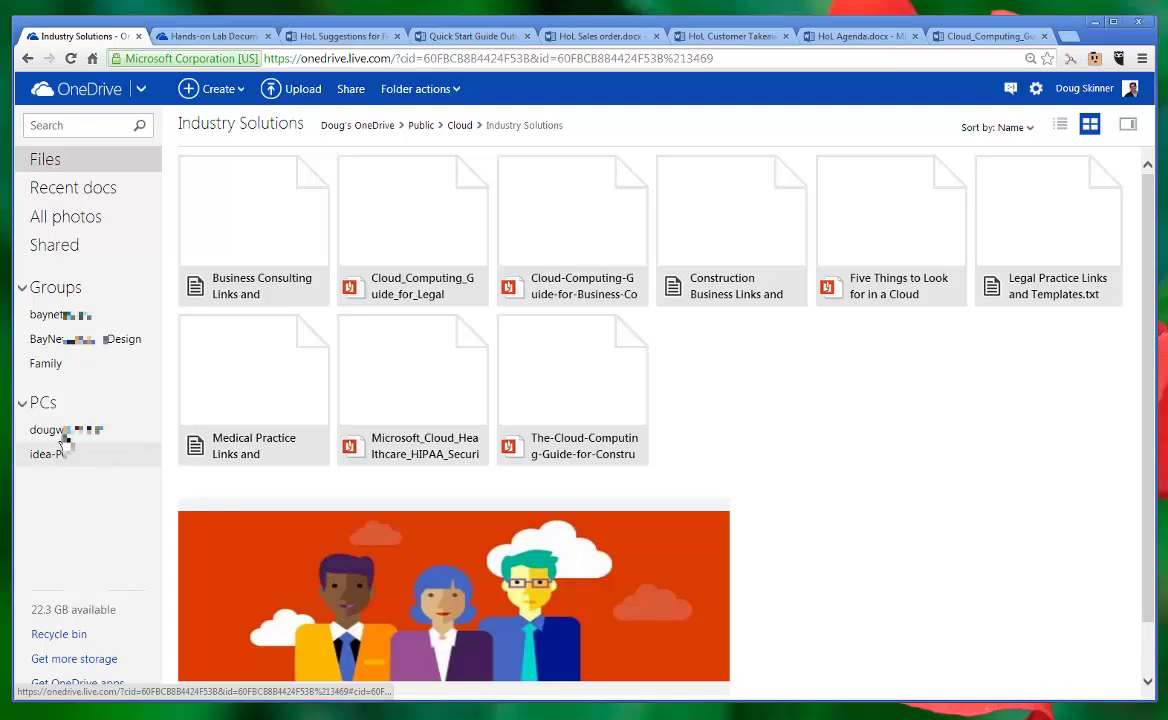
# Step: List Industry Solutions files, review the folder's sharing details, then lower the window to reveal OneDrive for Business
pyautogui.click(1060, 128)
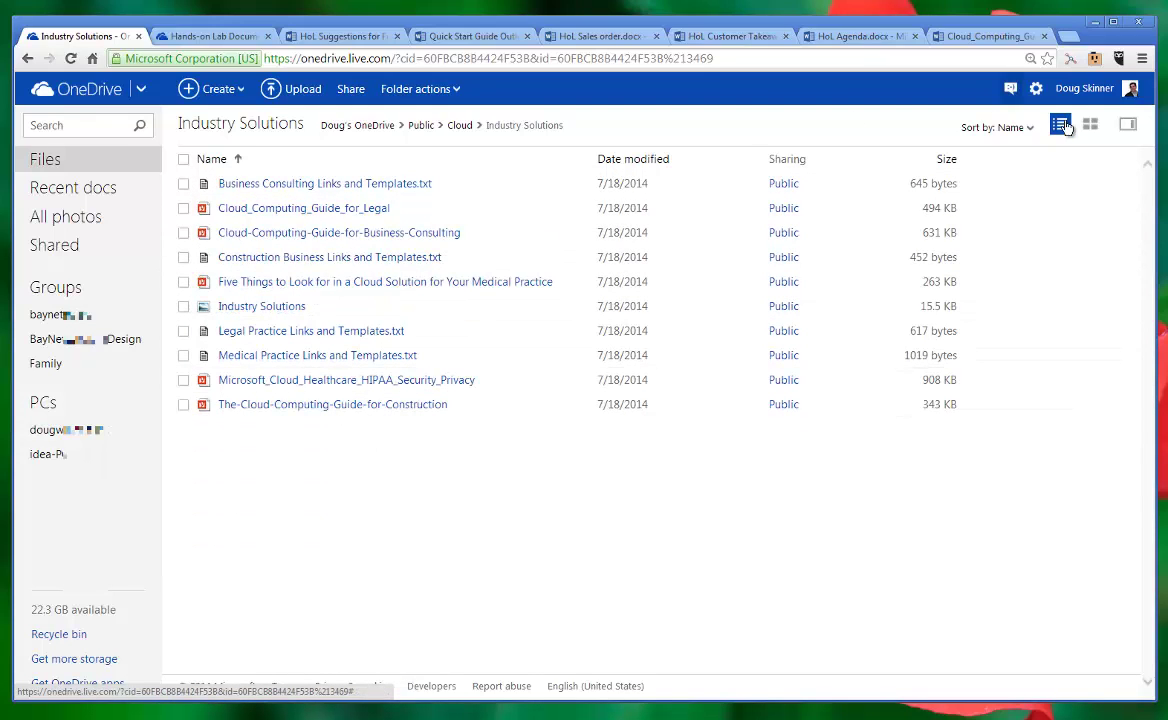
pyautogui.click(1127, 128)
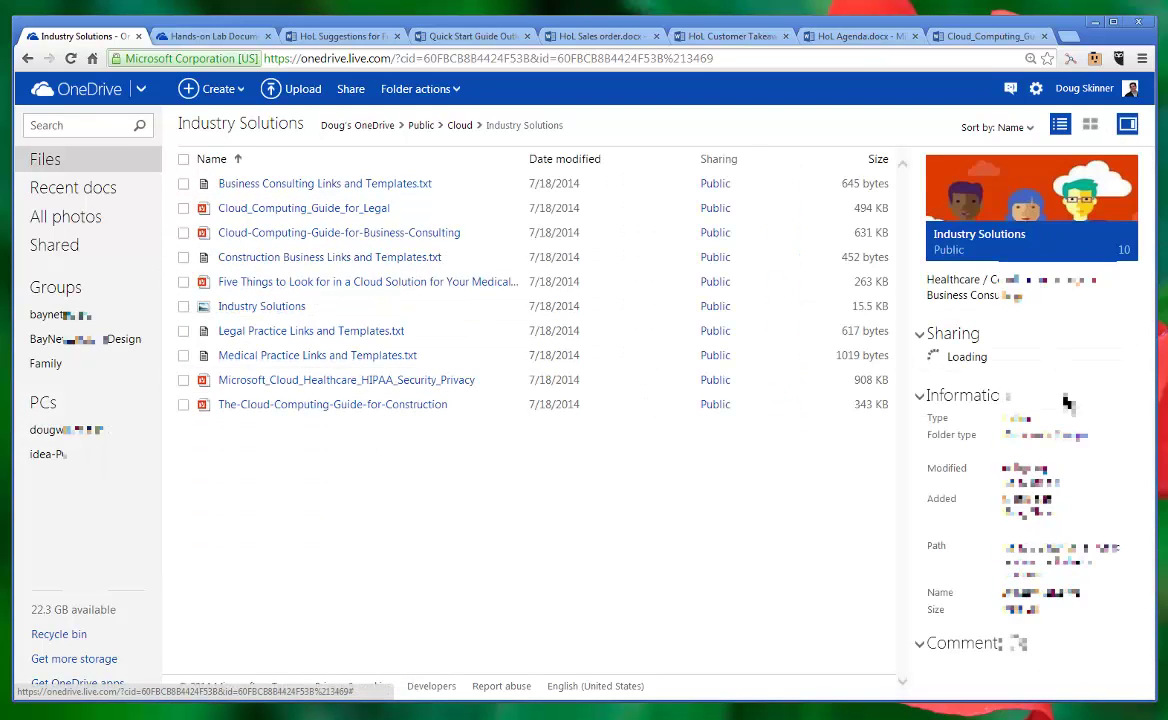
pyautogui.moveTo(1150, 472); pyautogui.dragTo(1153, 586)
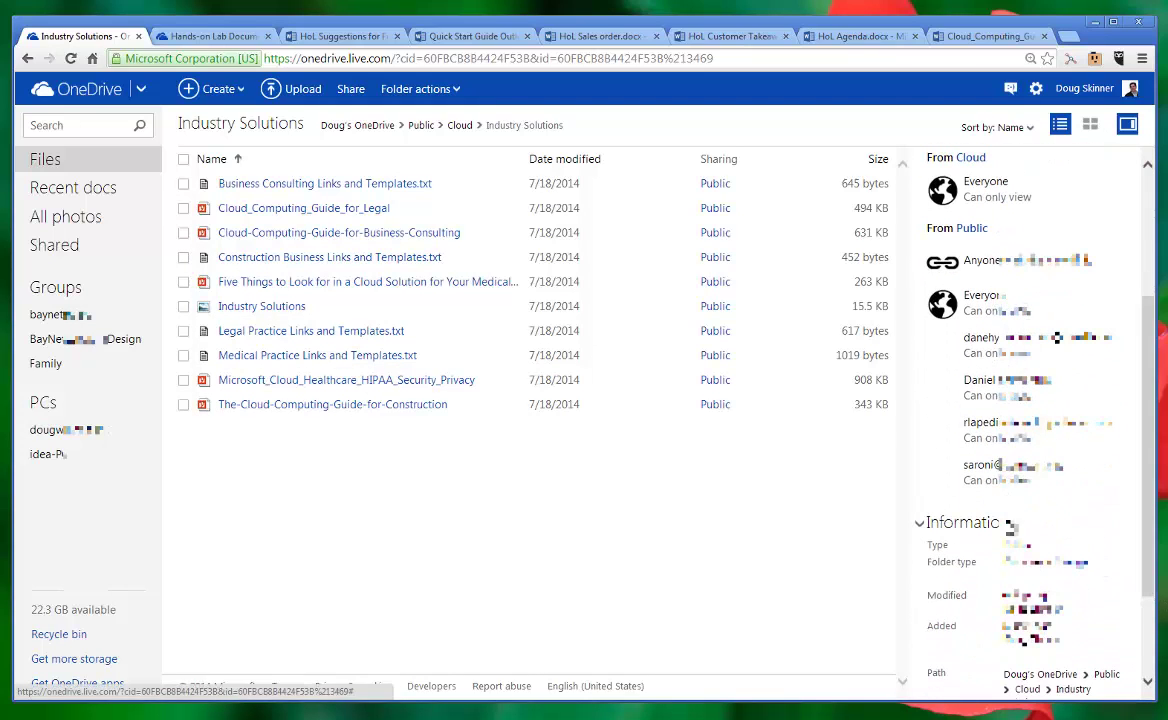
pyautogui.scroll(-3, 1146, 575)
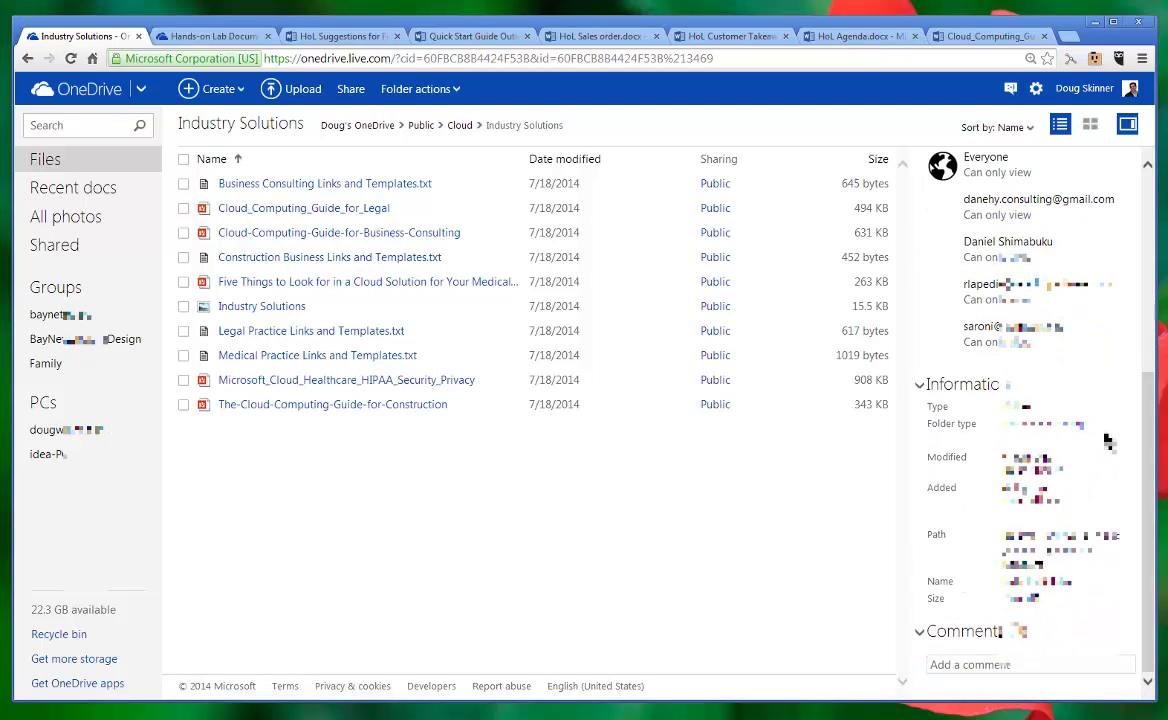
pyautogui.scroll(3, 1147, 290)
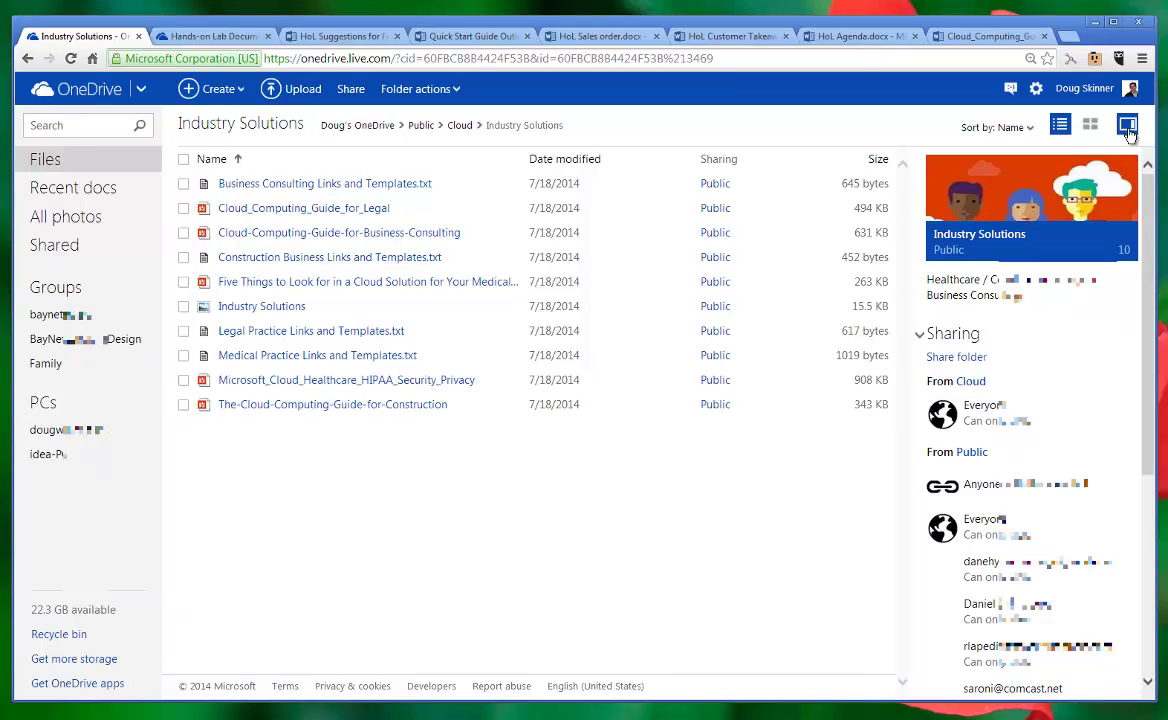
pyautogui.click(1128, 124)
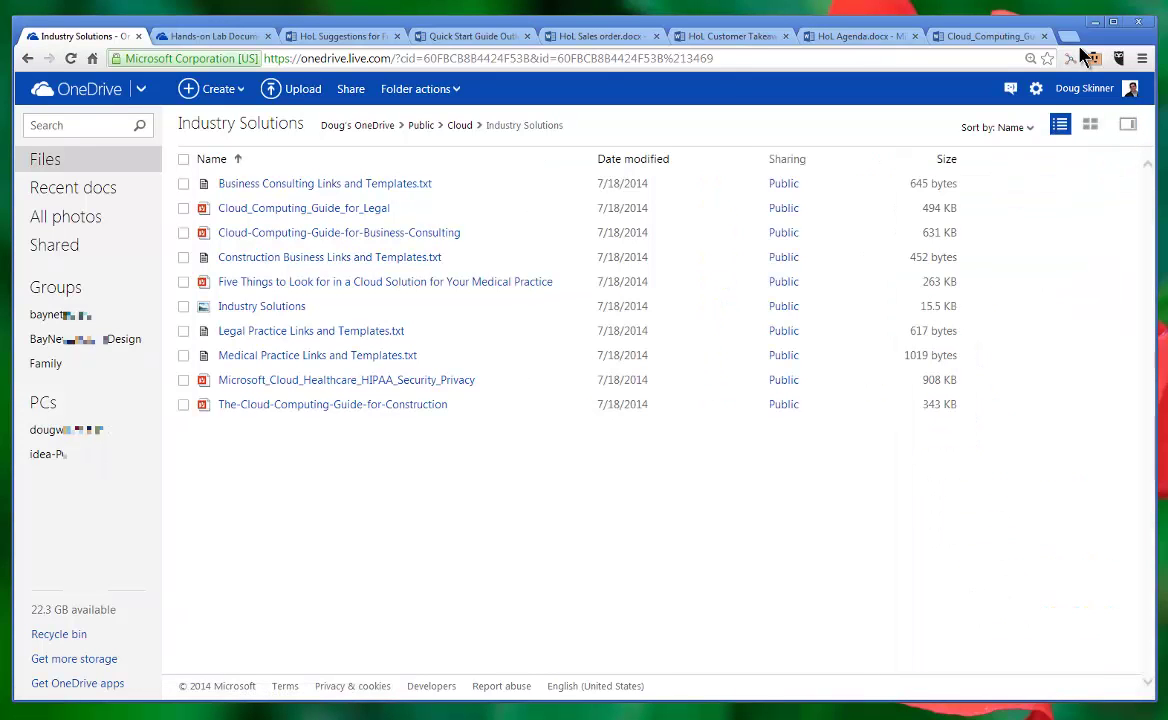
pyautogui.moveTo(1088, 34); pyautogui.dragTo(1070, 260)
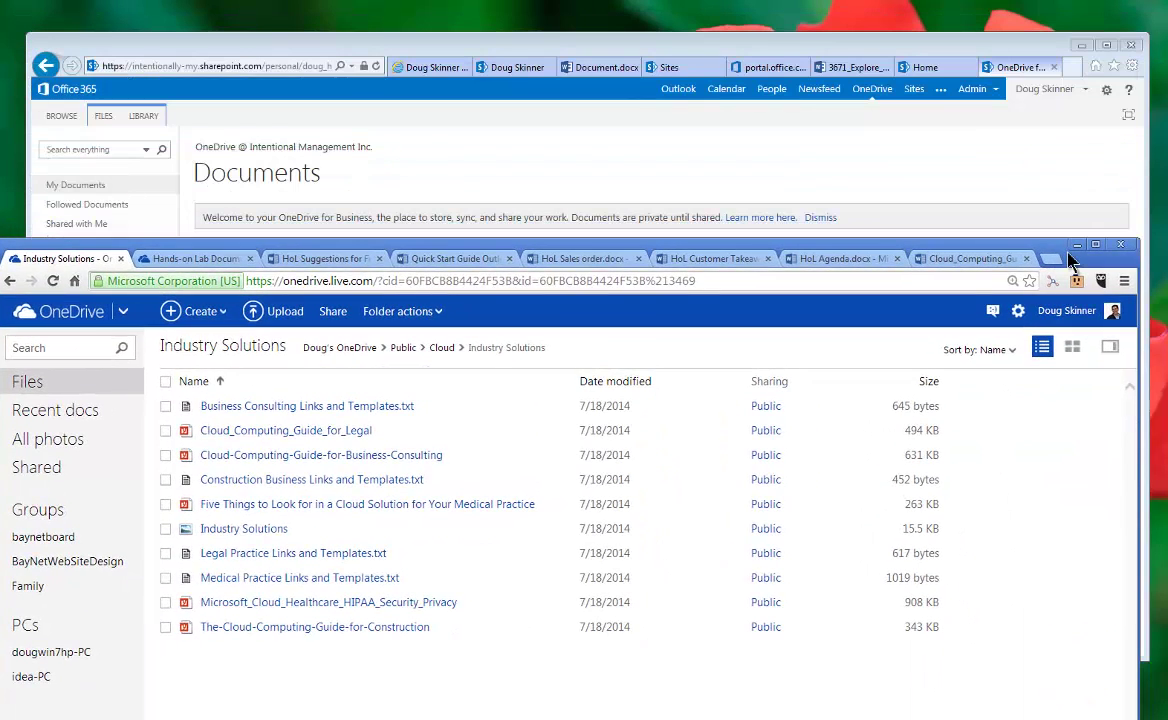